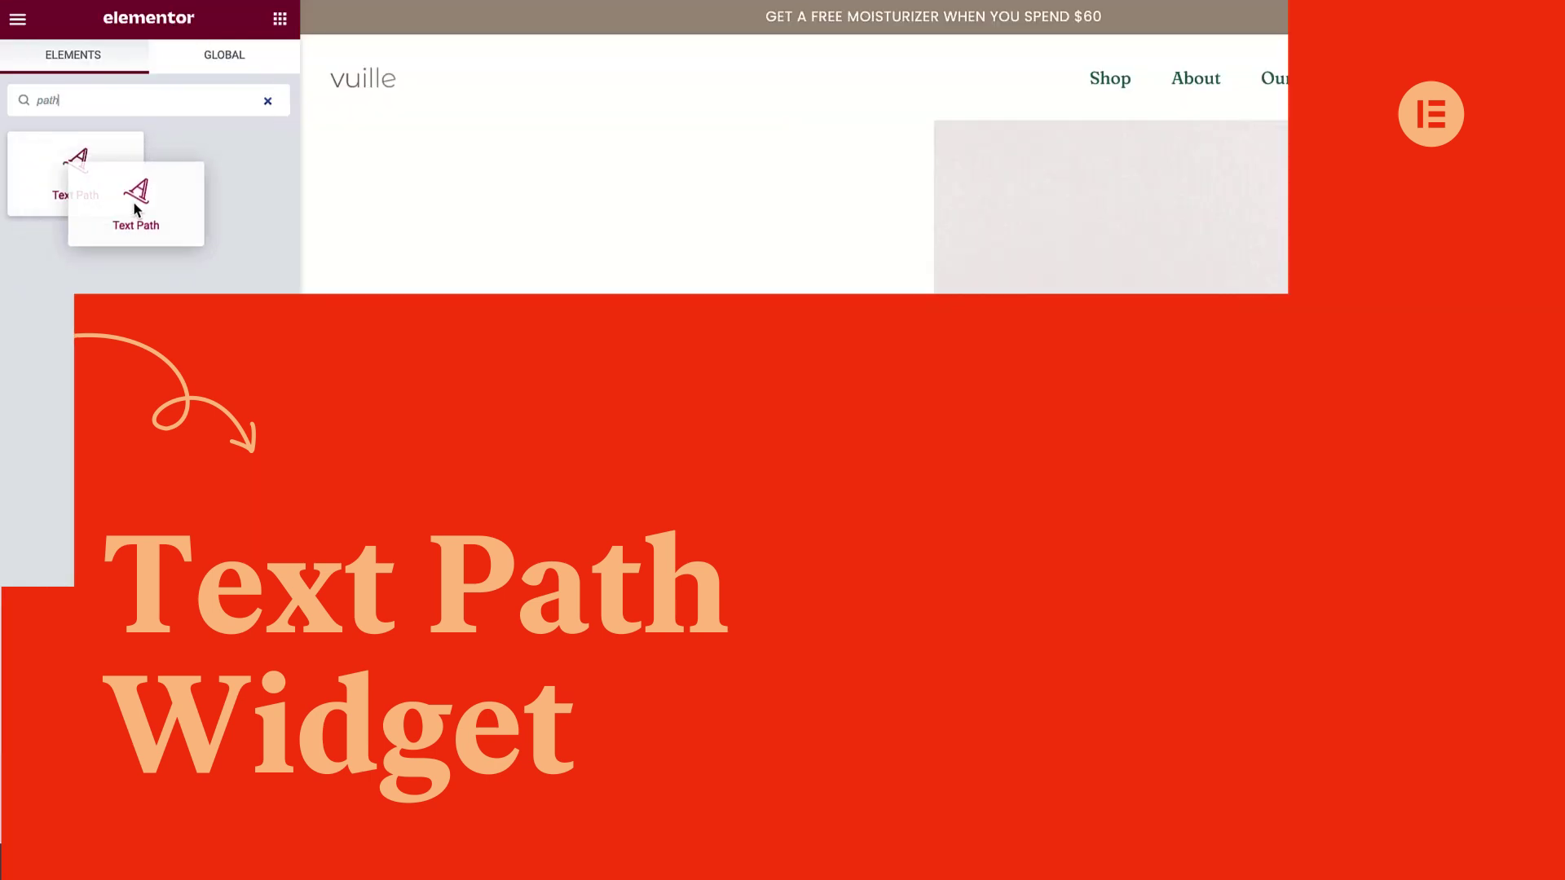
Scroll through the vuille skincare landing page with its circular slogan badge in the editor
drag(133, 199, 543, 363)
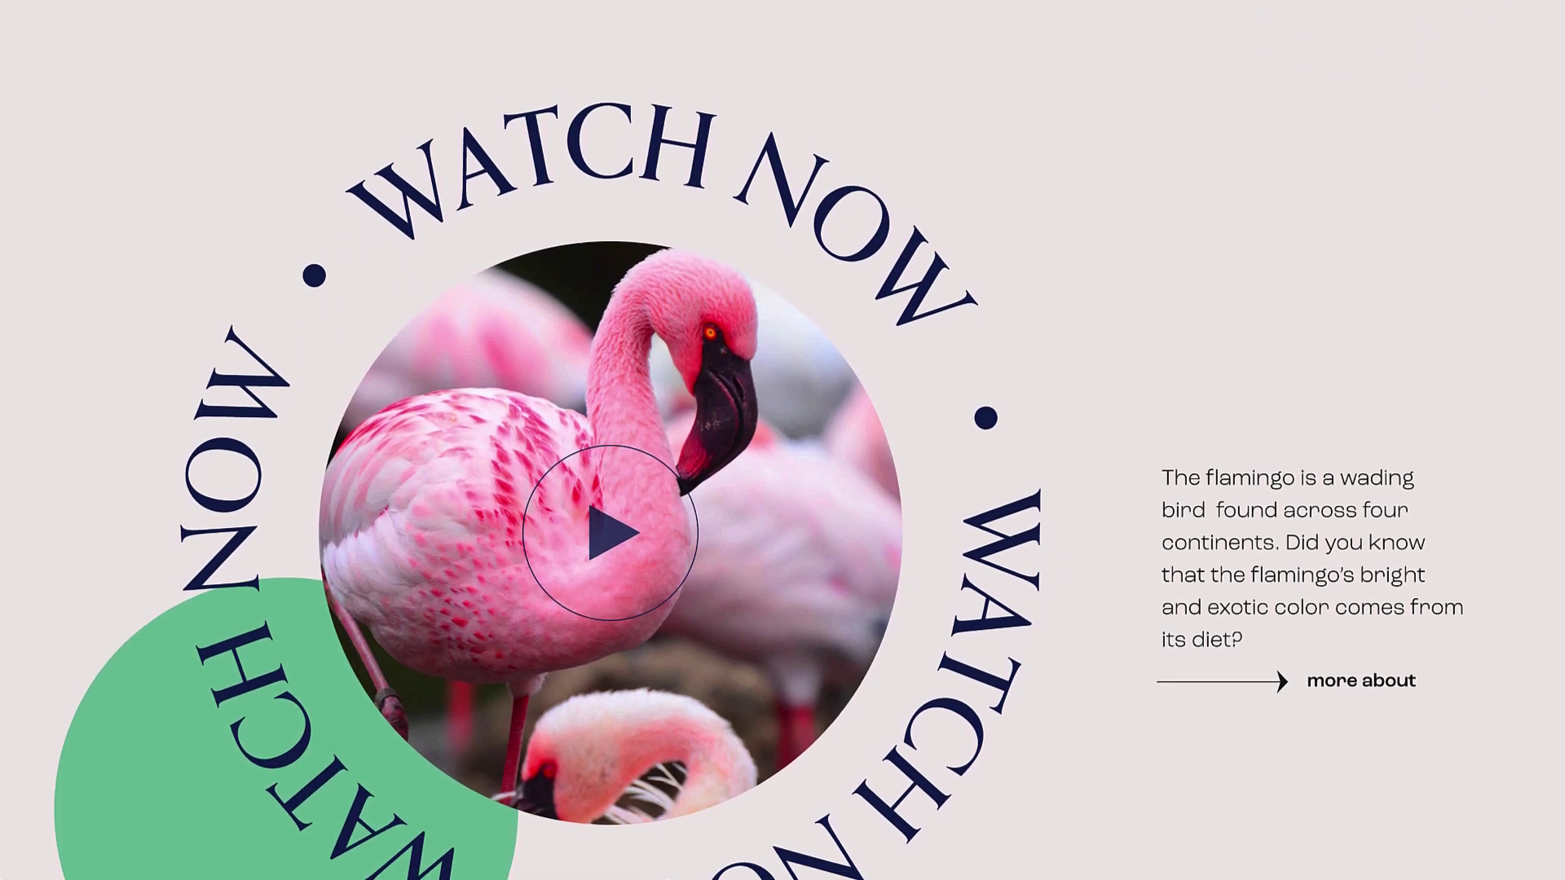
scroll(783, 440, down, 5)
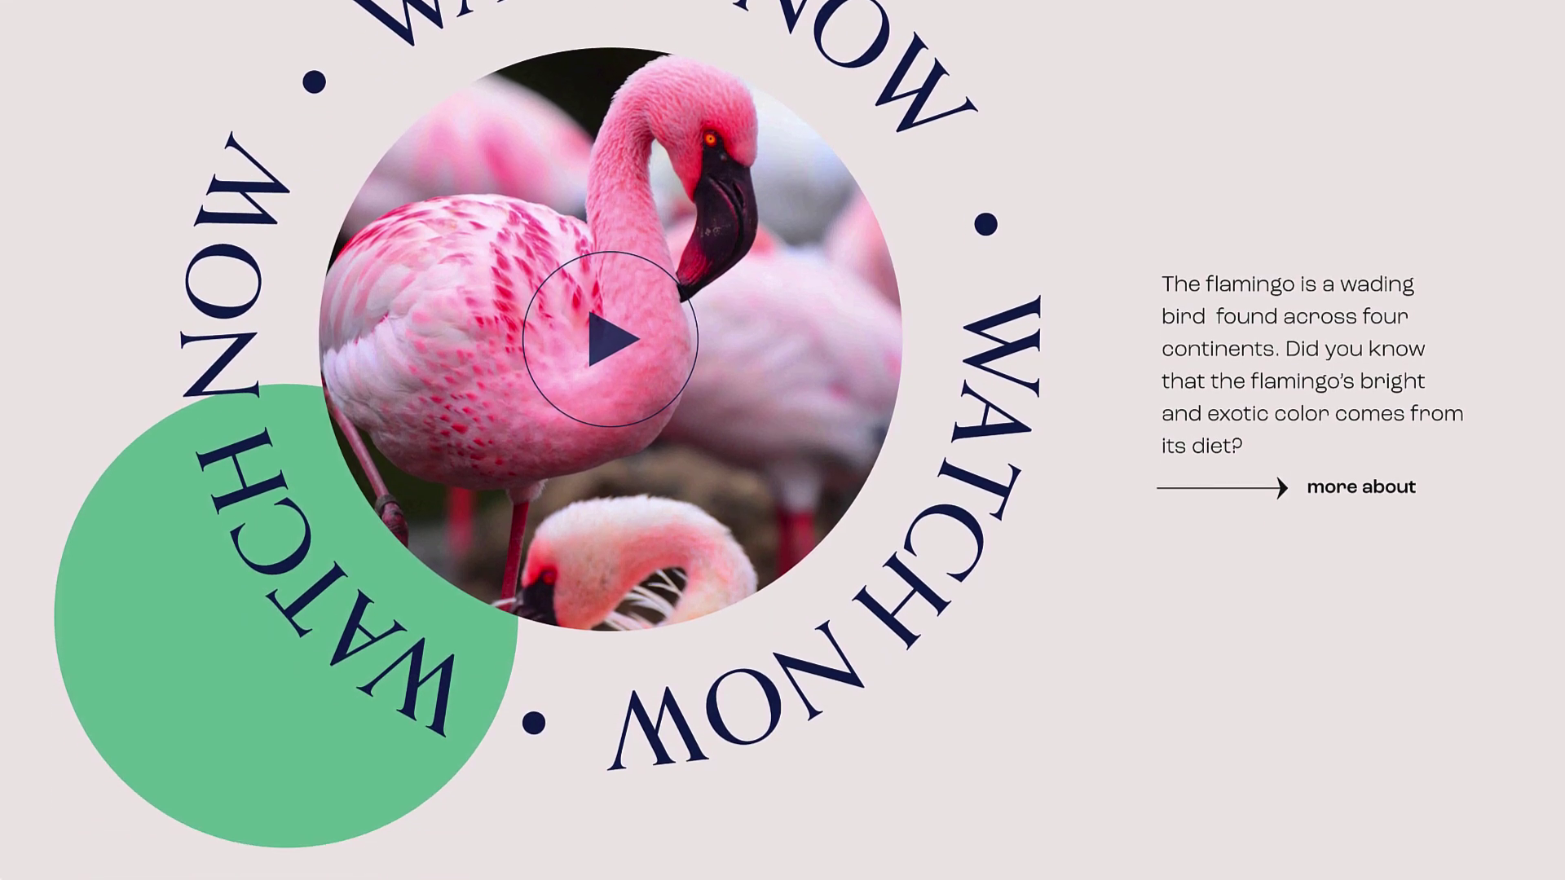
scroll(783, 440, down, 4)
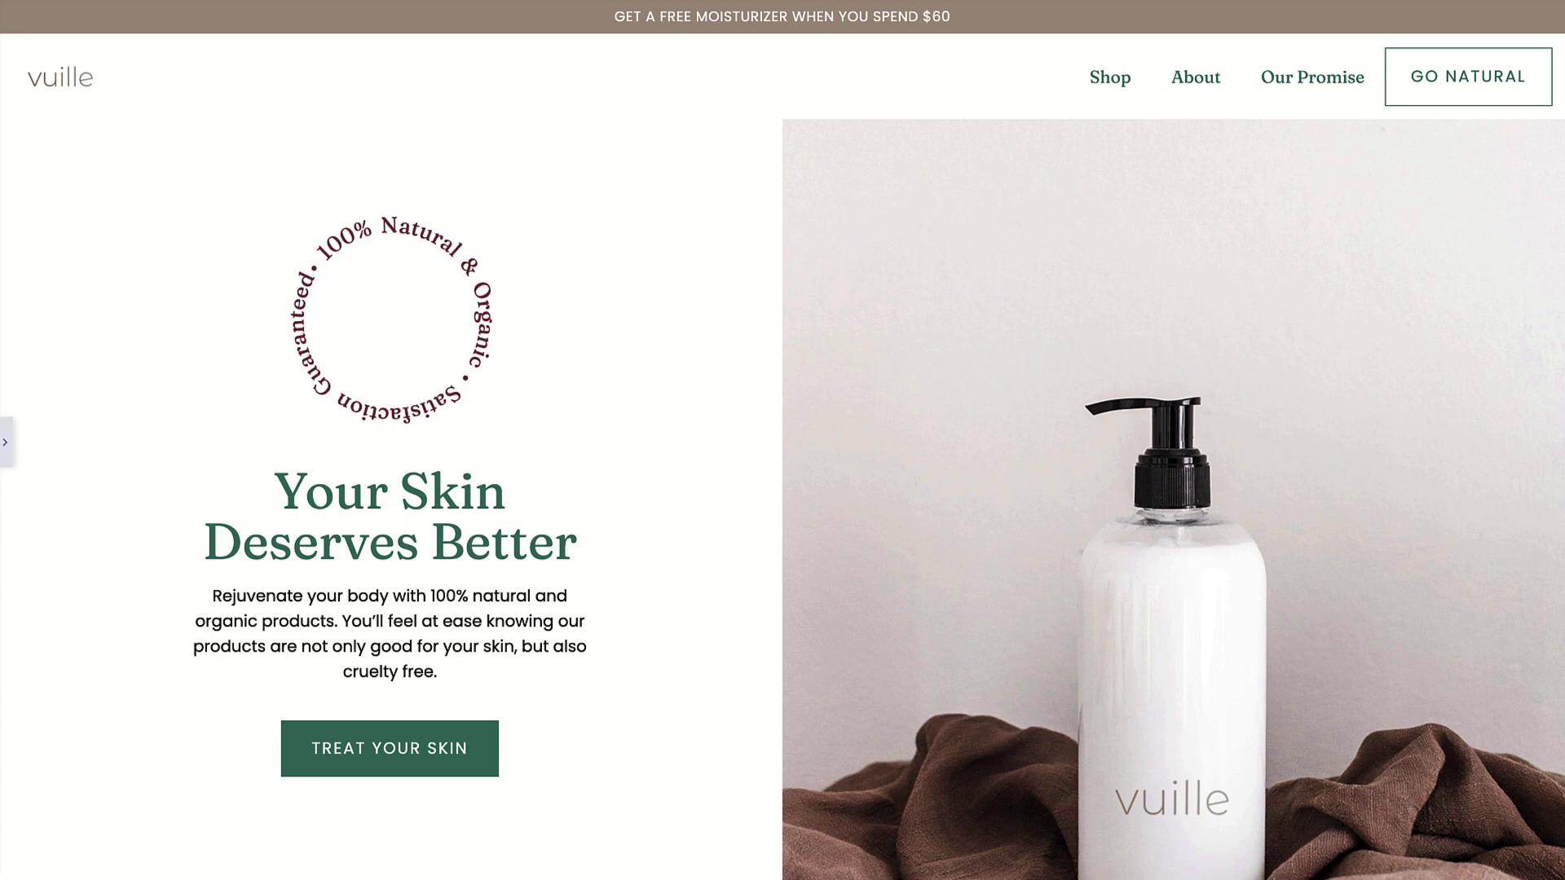
scroll(782, 440, down, 3)
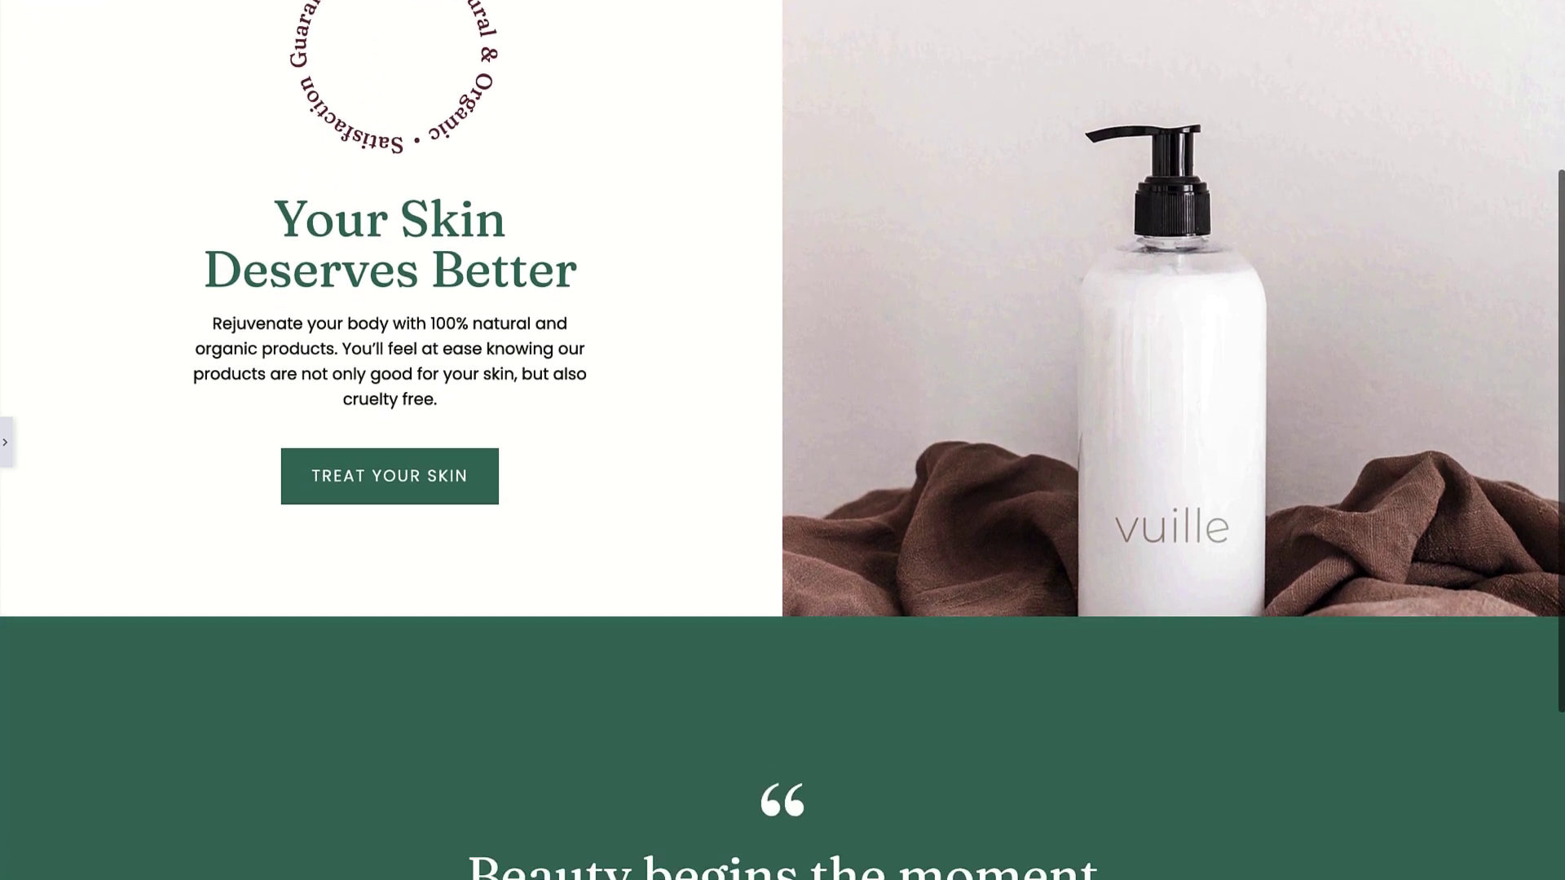
scroll(782, 441, down, 5)
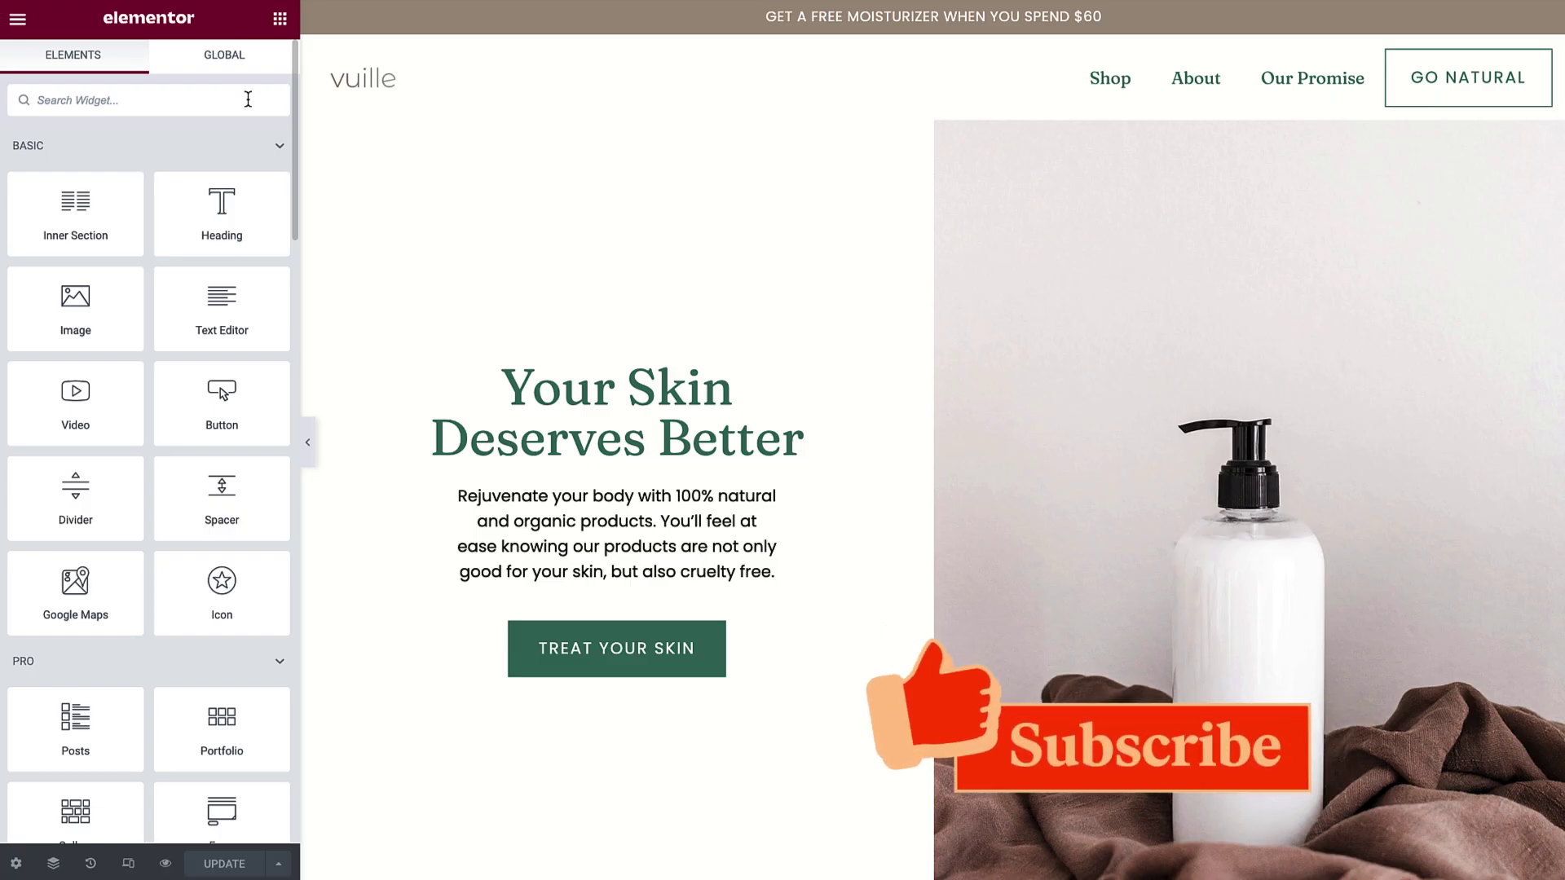
Search widgets for 'path' and drop a Text Path widget above the 'Your Skin Deserves Better' heading
text(path)
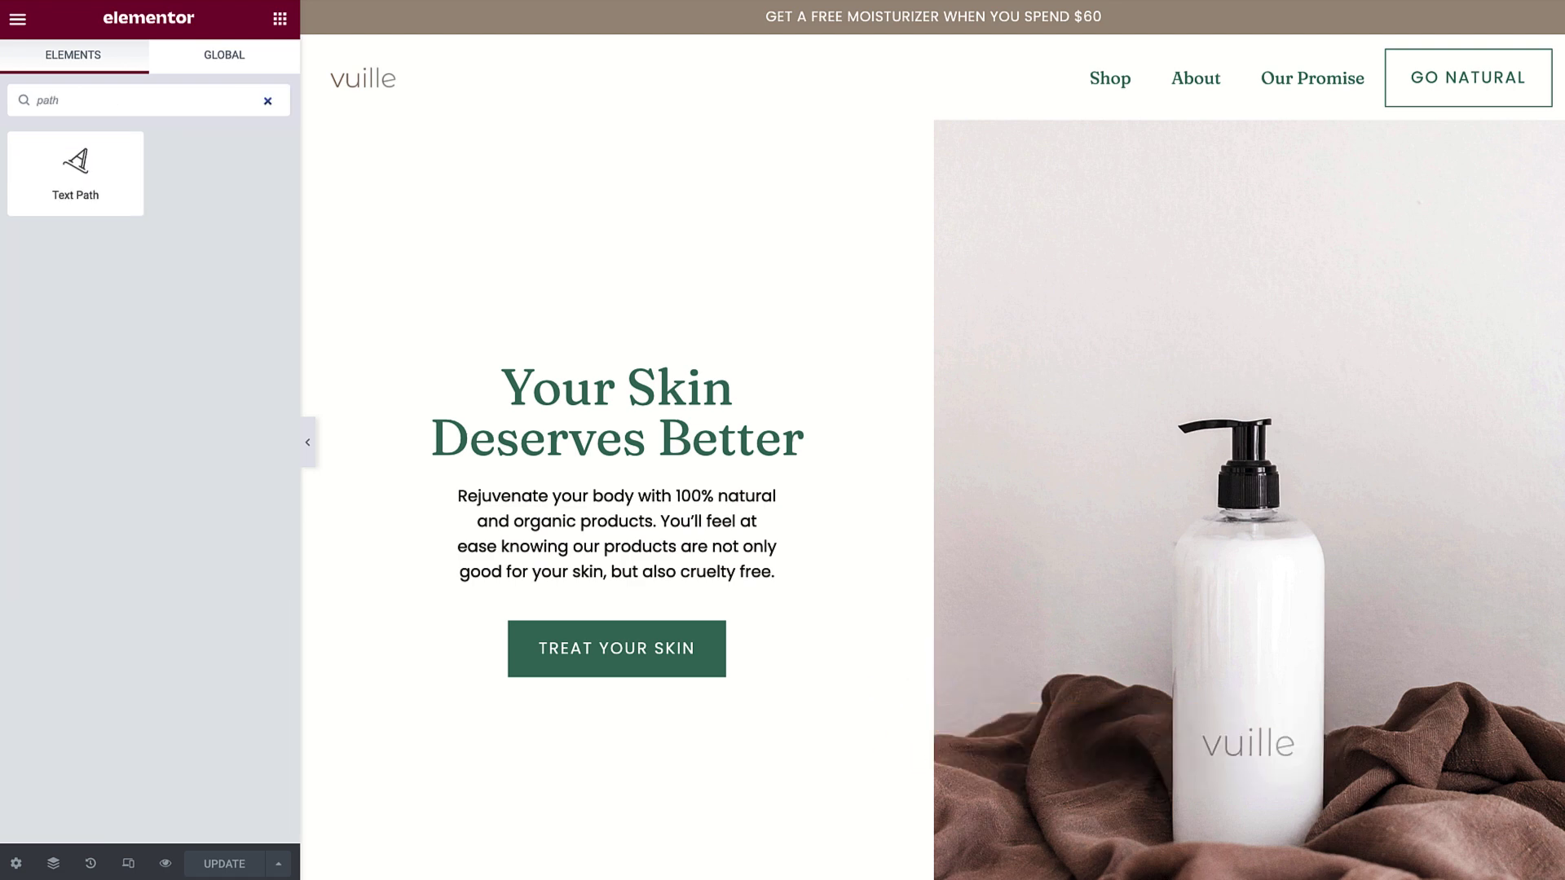
drag(95, 158, 523, 356)
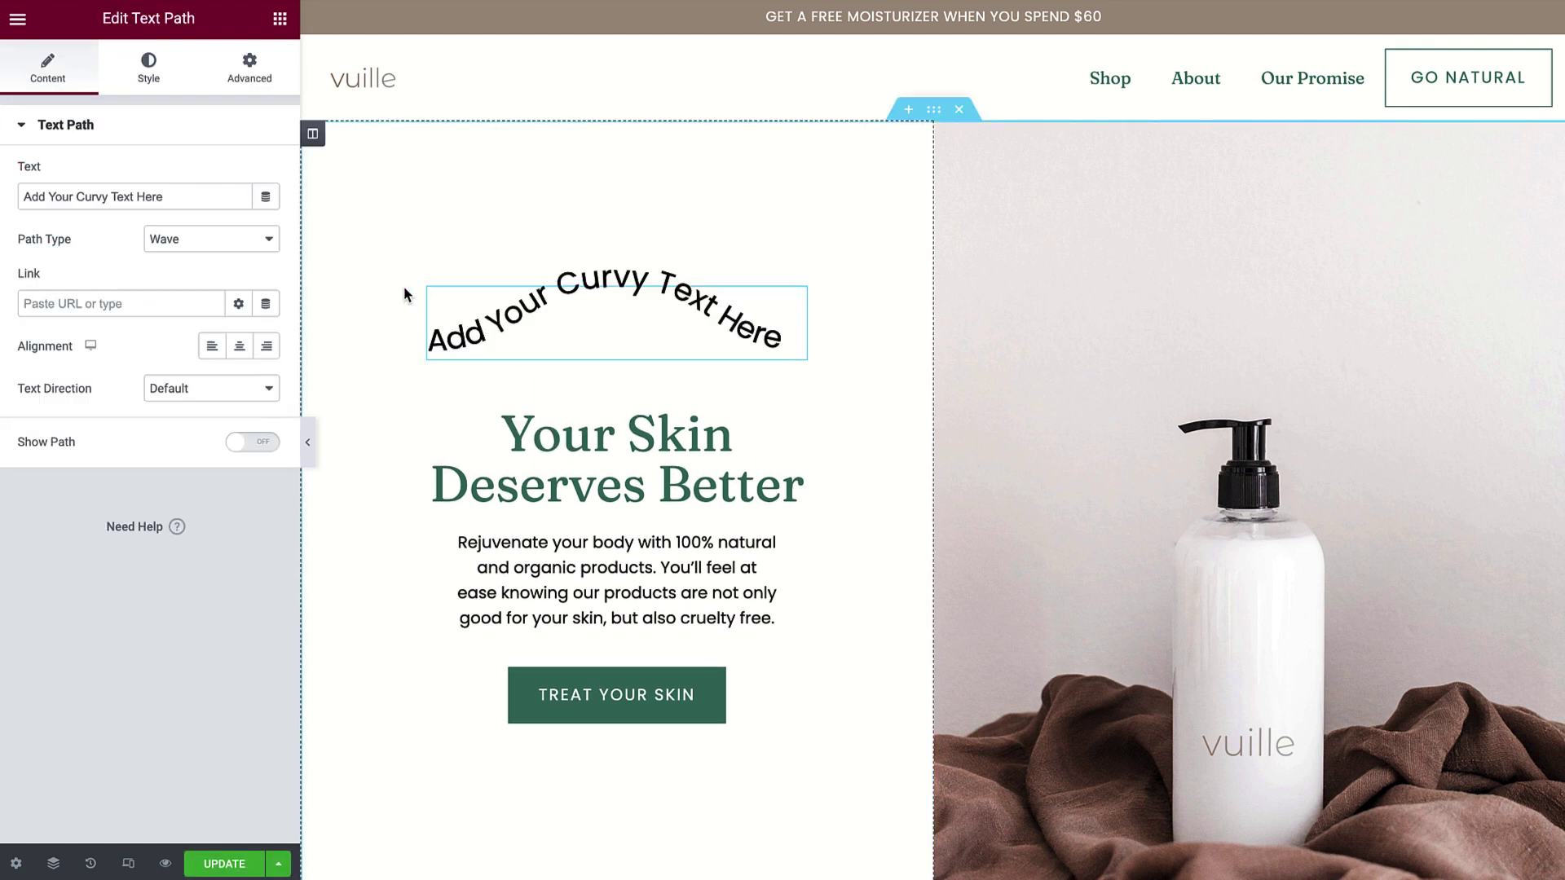
Replace the placeholder with the '• 100% Natural & Organic • Satisfaction Guaranteed' slogan
click(245, 196)
key(ctrl+a)
text(• 100% Natural & Organic • Satisfaction Guaranteed)
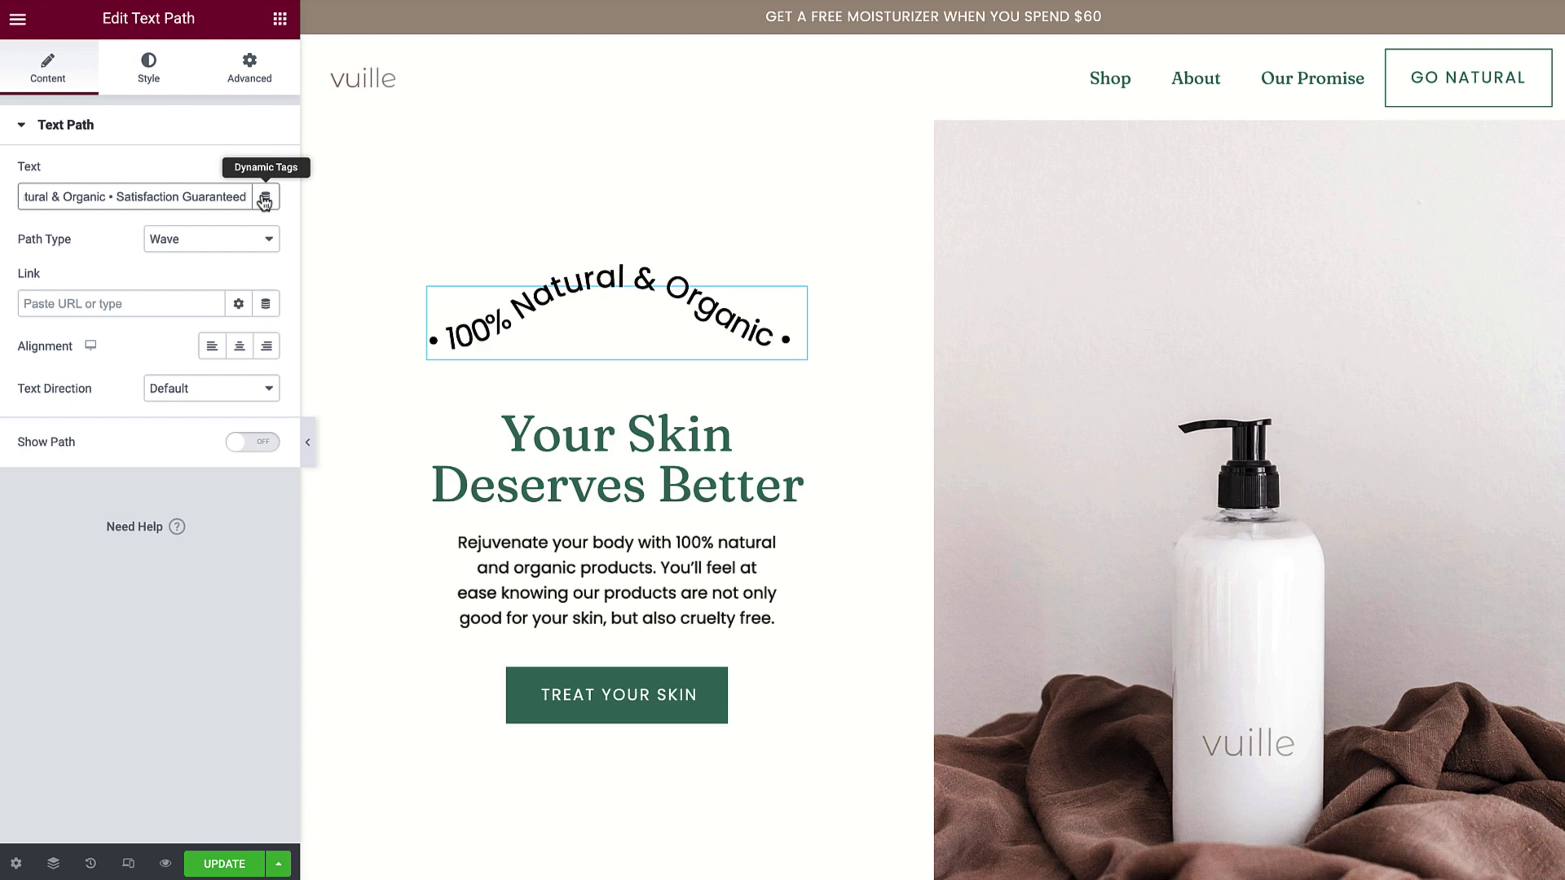
click(265, 200)
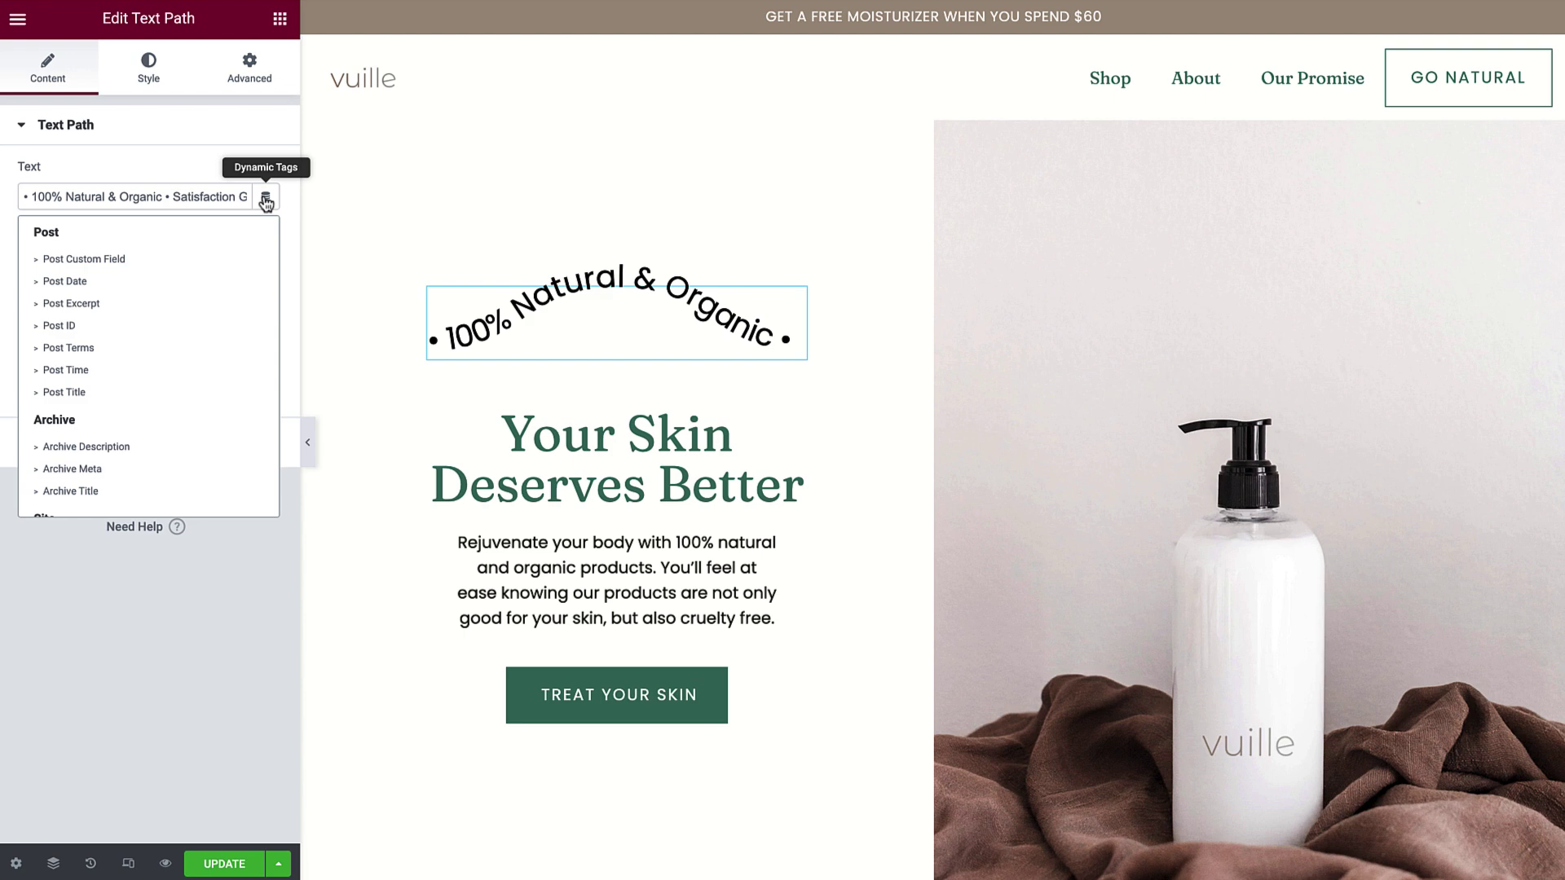
click(265, 201)
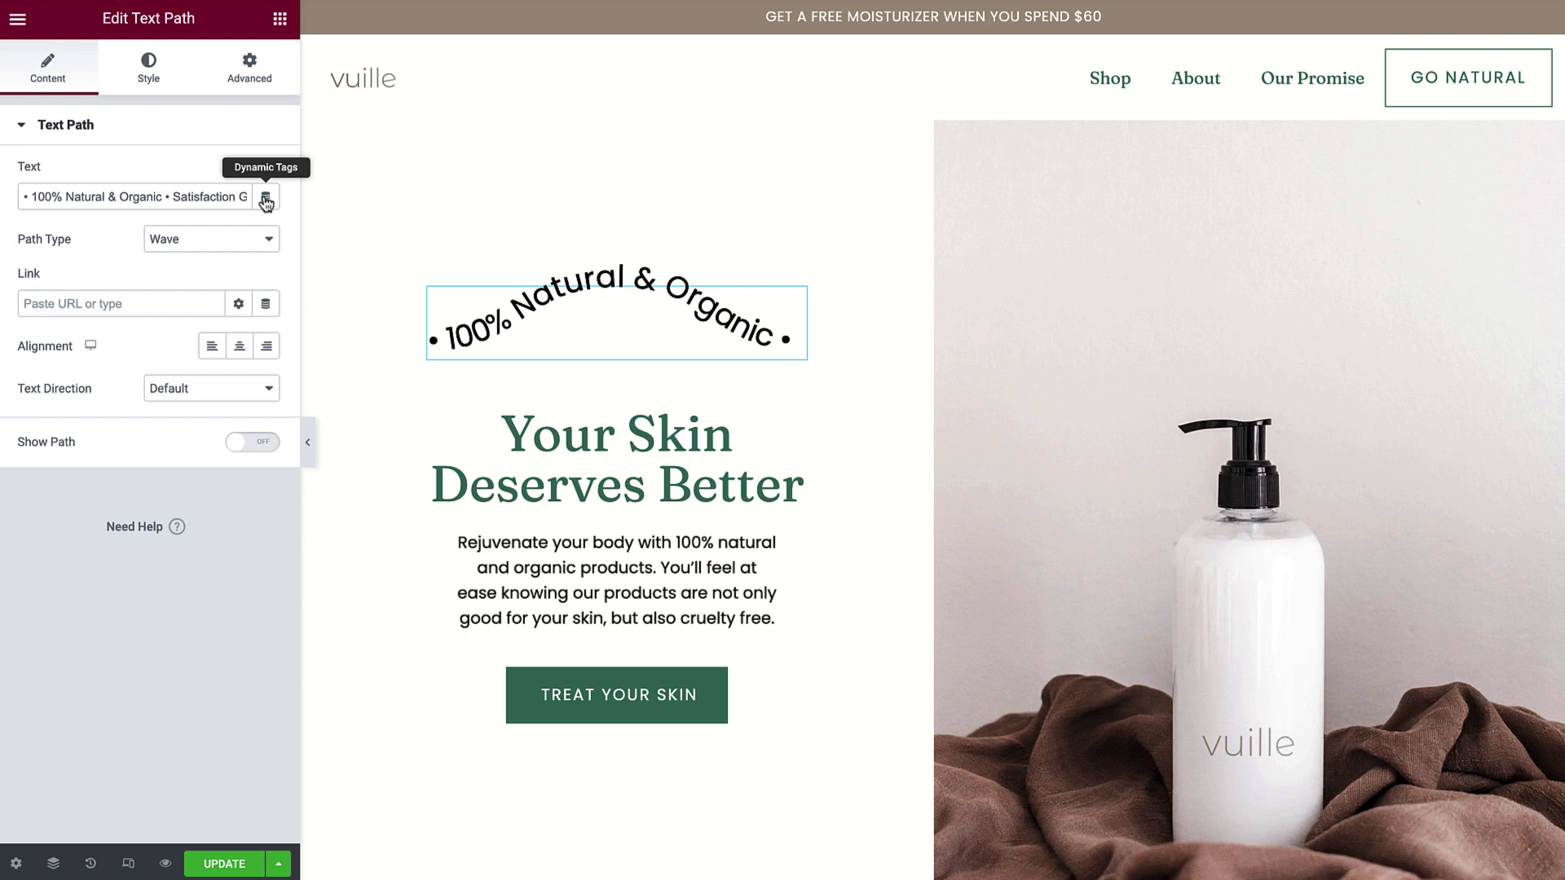
Turn on Show Path and preview the Arc, Circle and Line path types
click(269, 444)
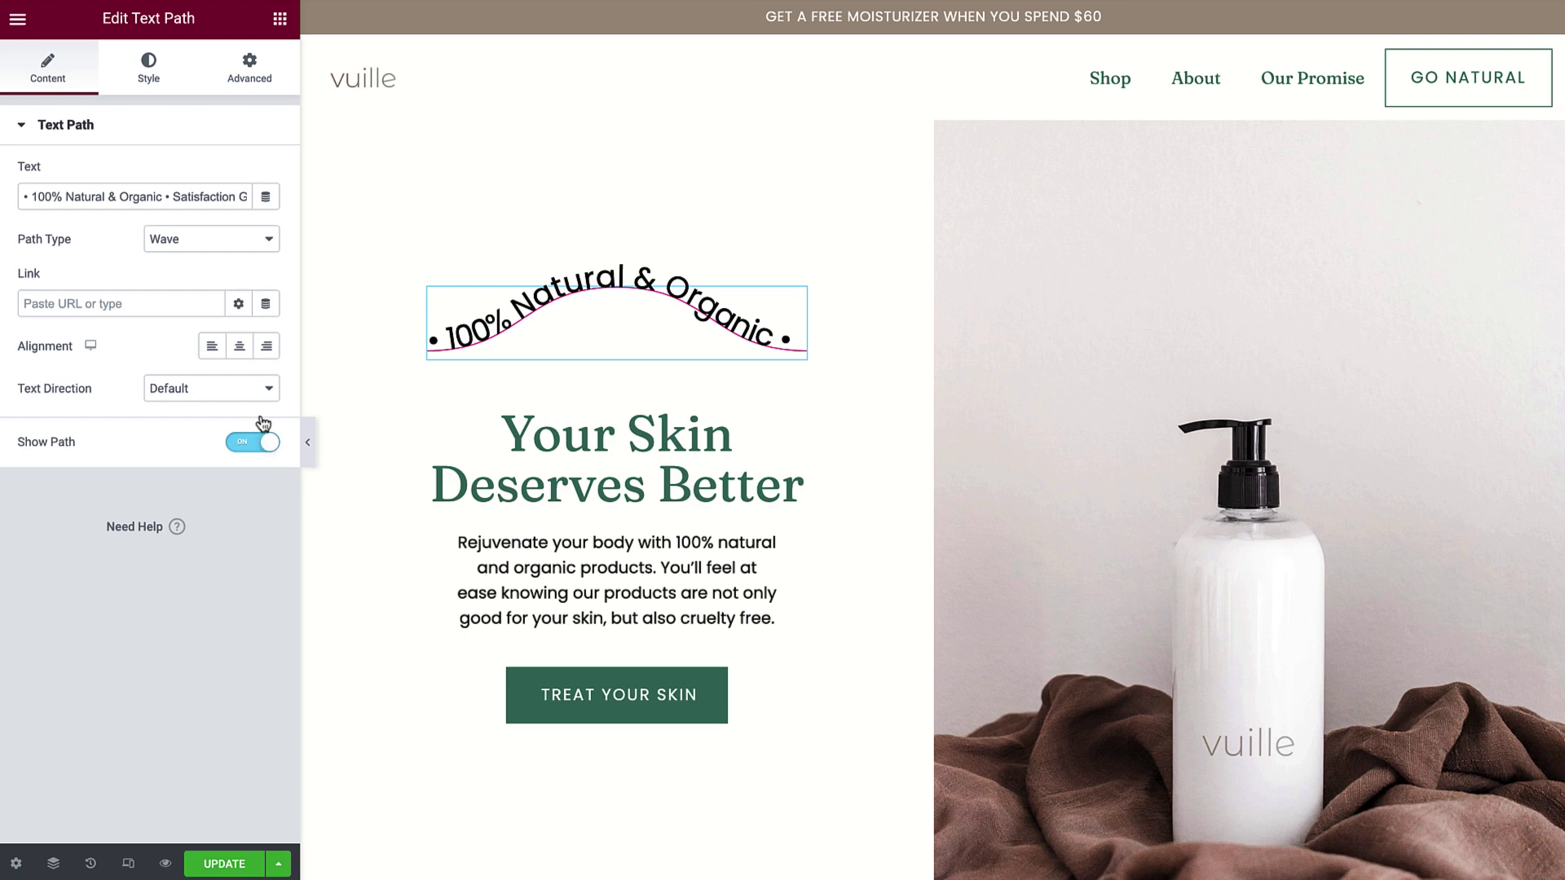
click(248, 249)
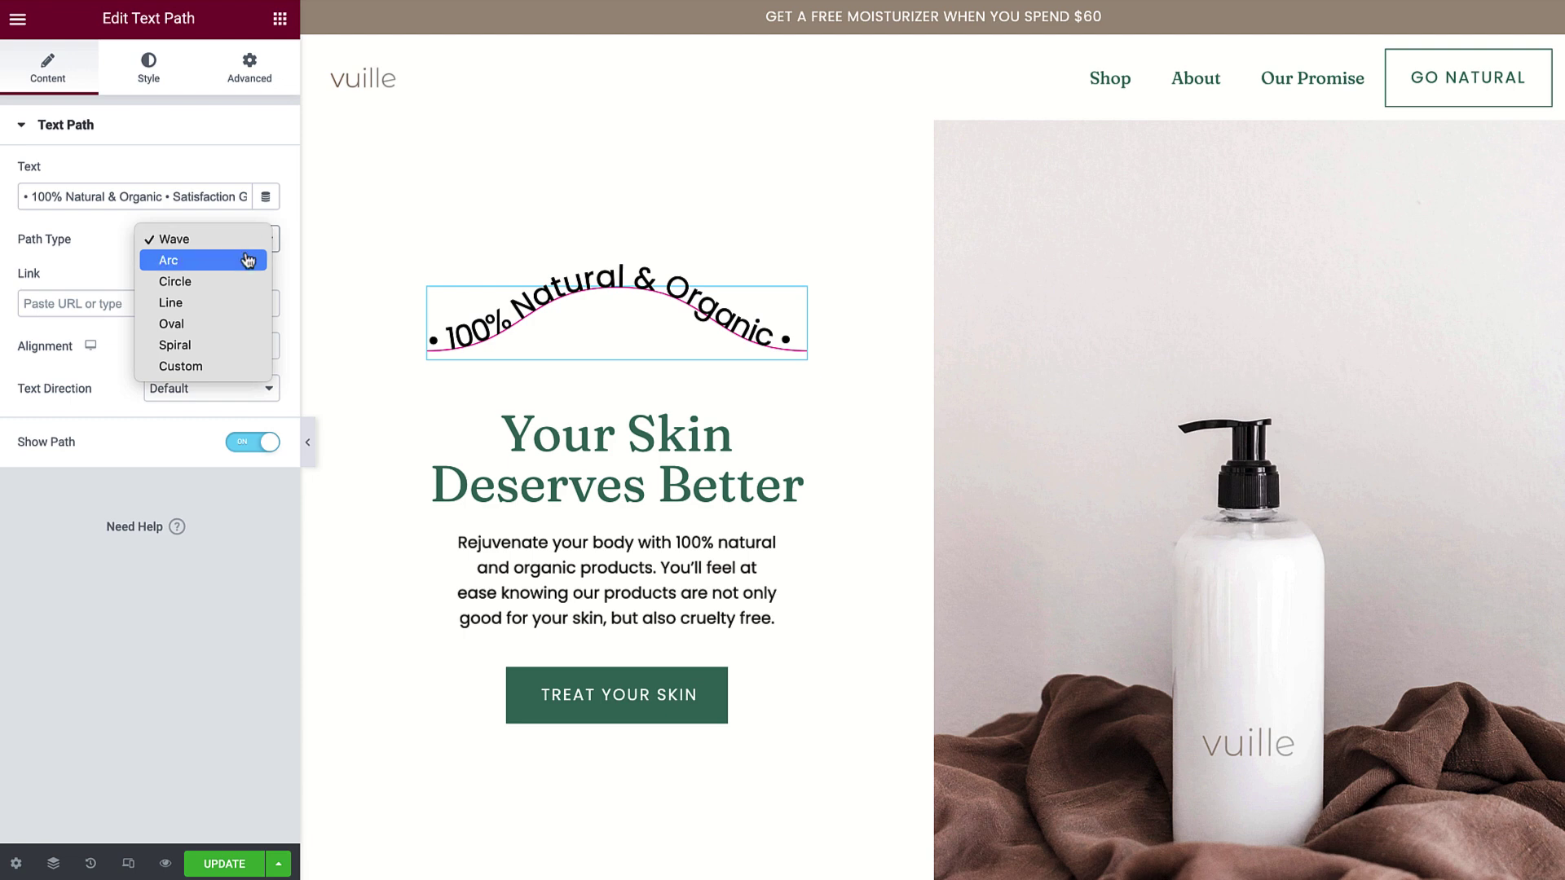
click(248, 260)
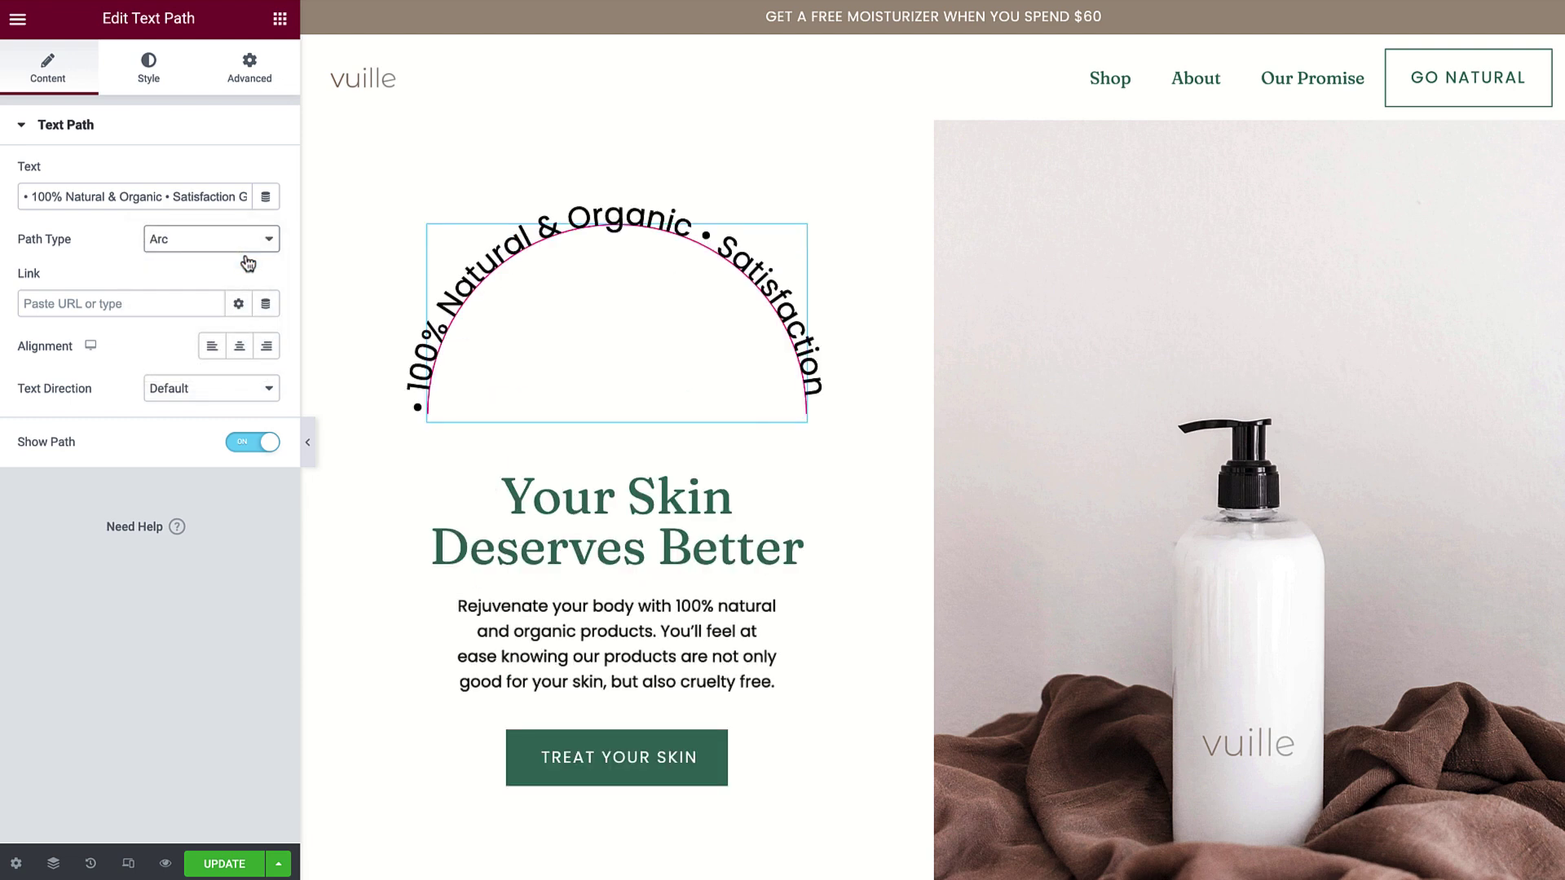
click(248, 244)
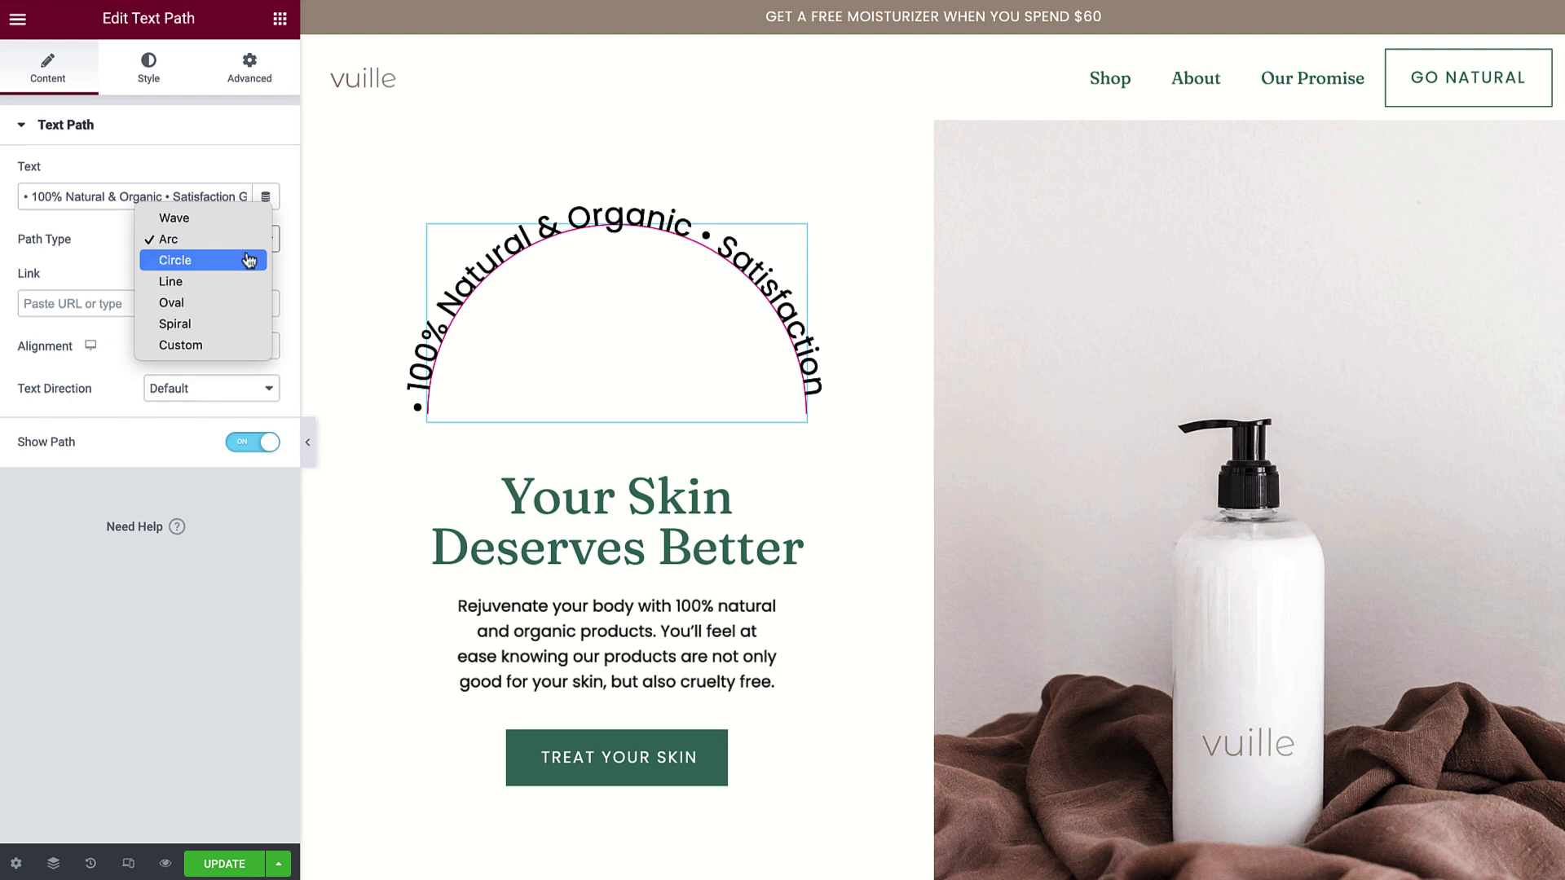
click(249, 259)
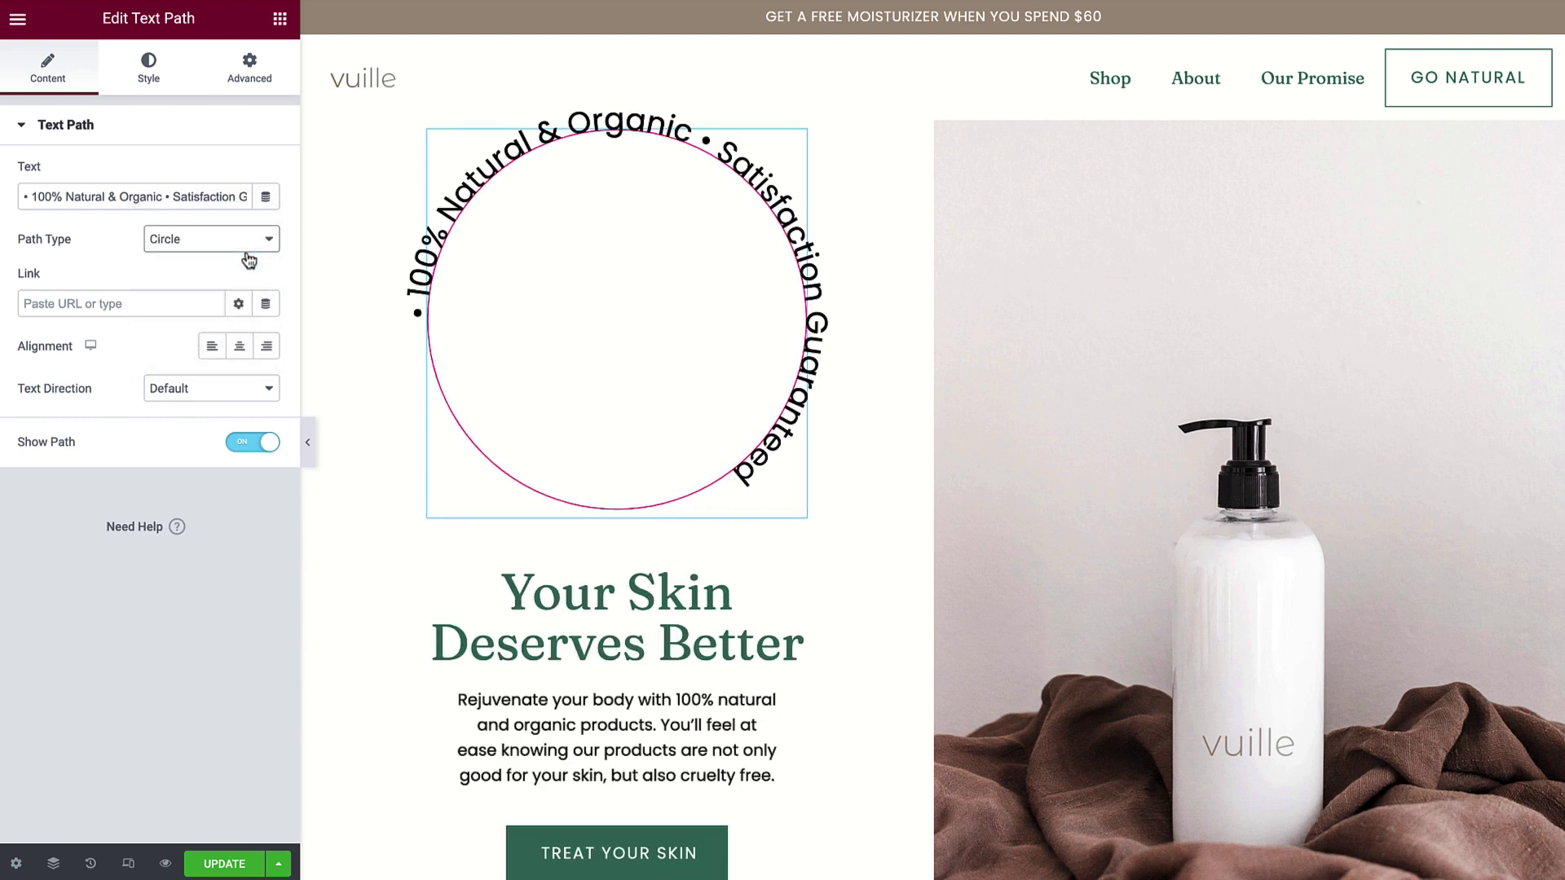
click(245, 246)
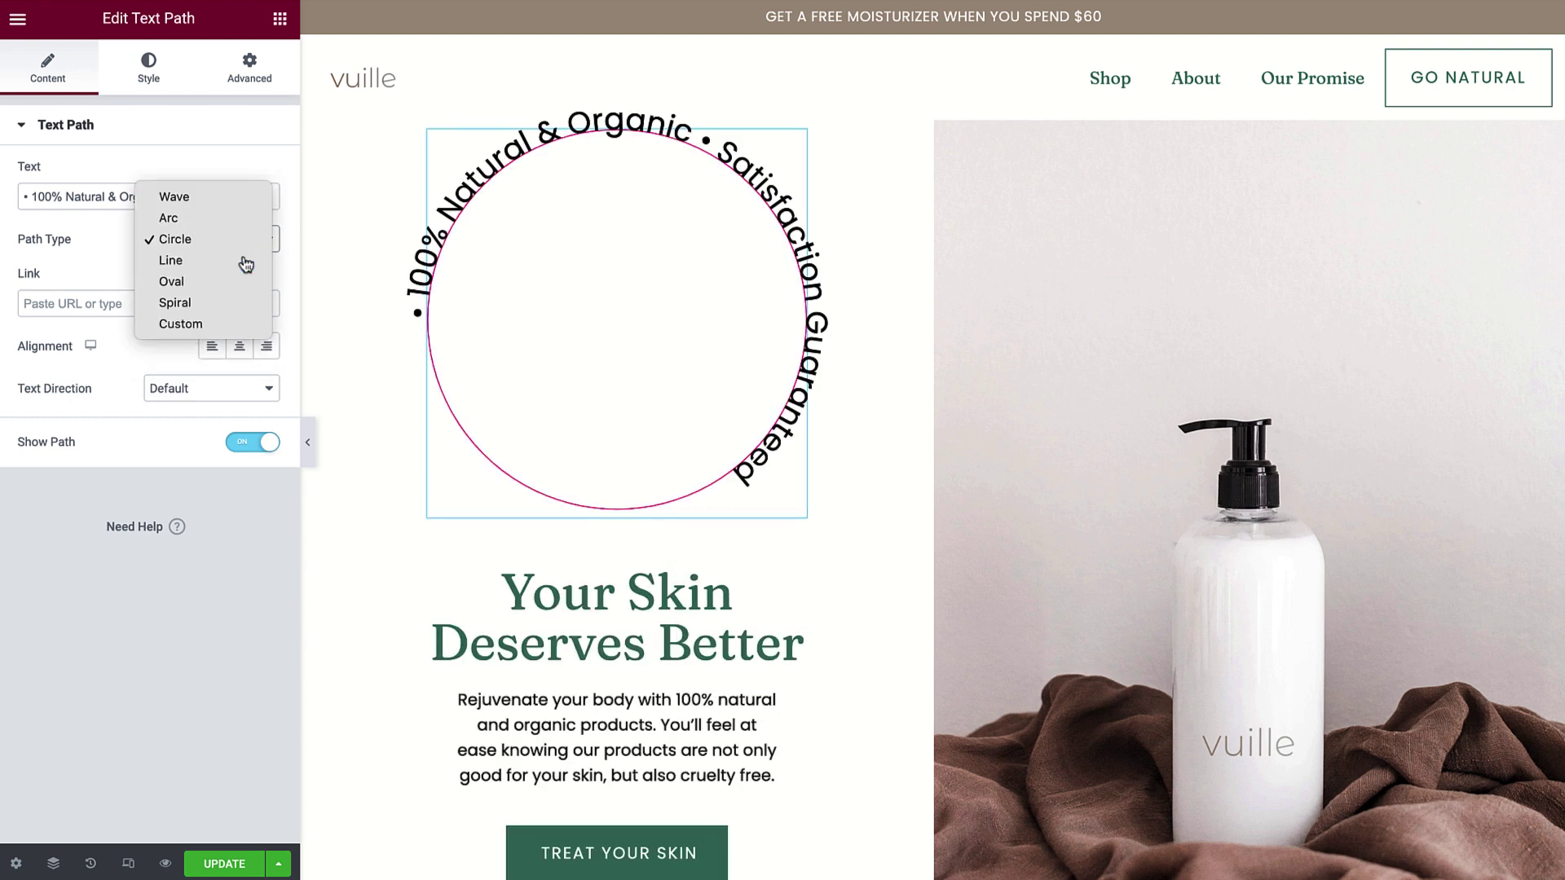
click(246, 264)
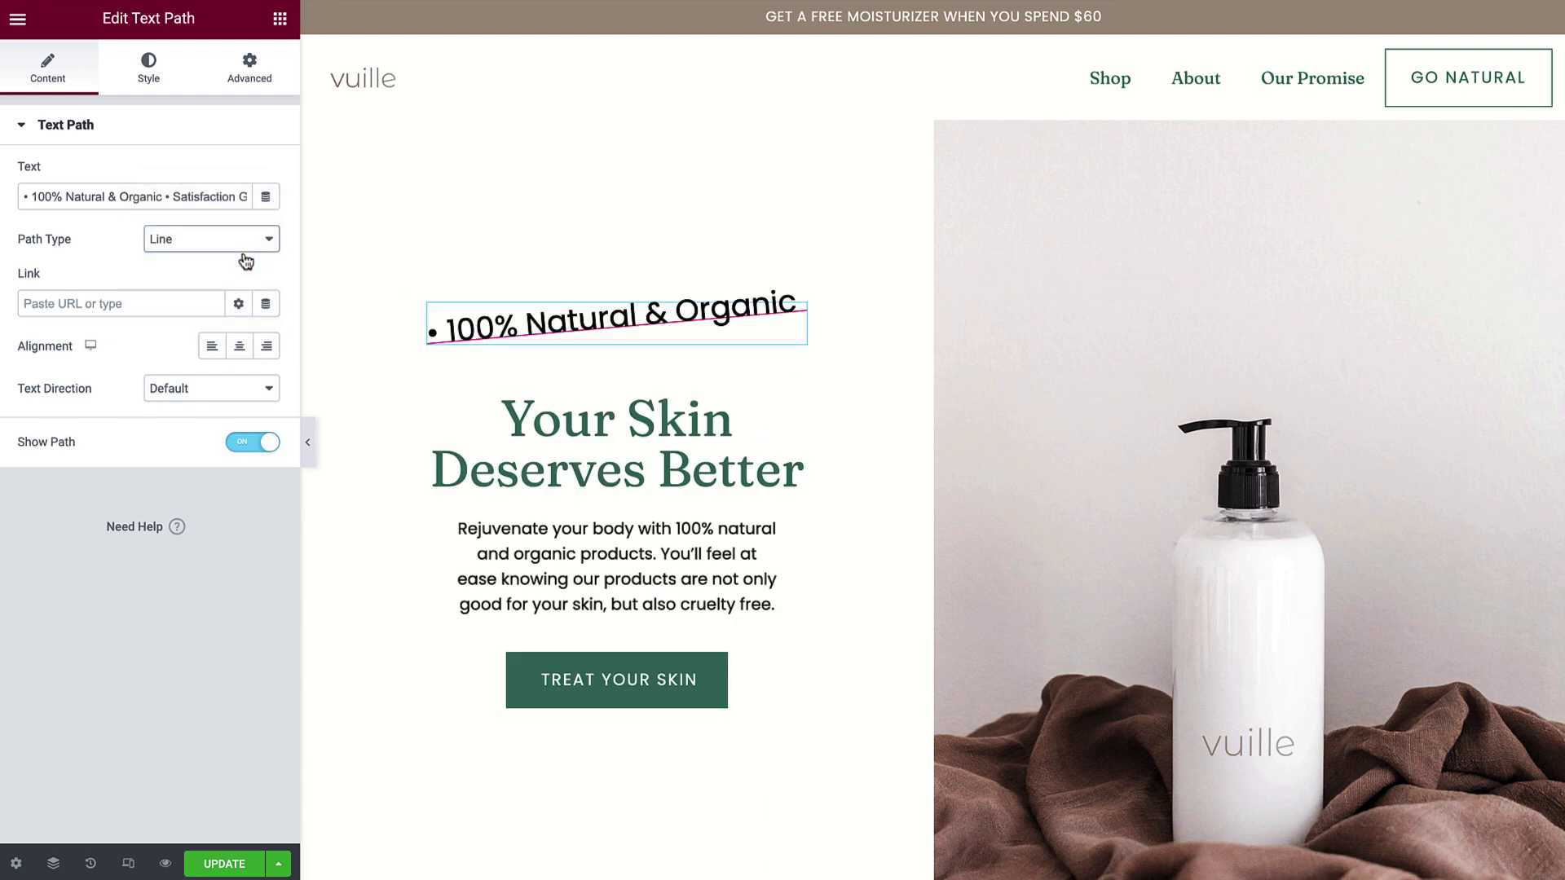
Preview the Oval and Spiral path types, then settle on Custom
click(246, 245)
click(244, 259)
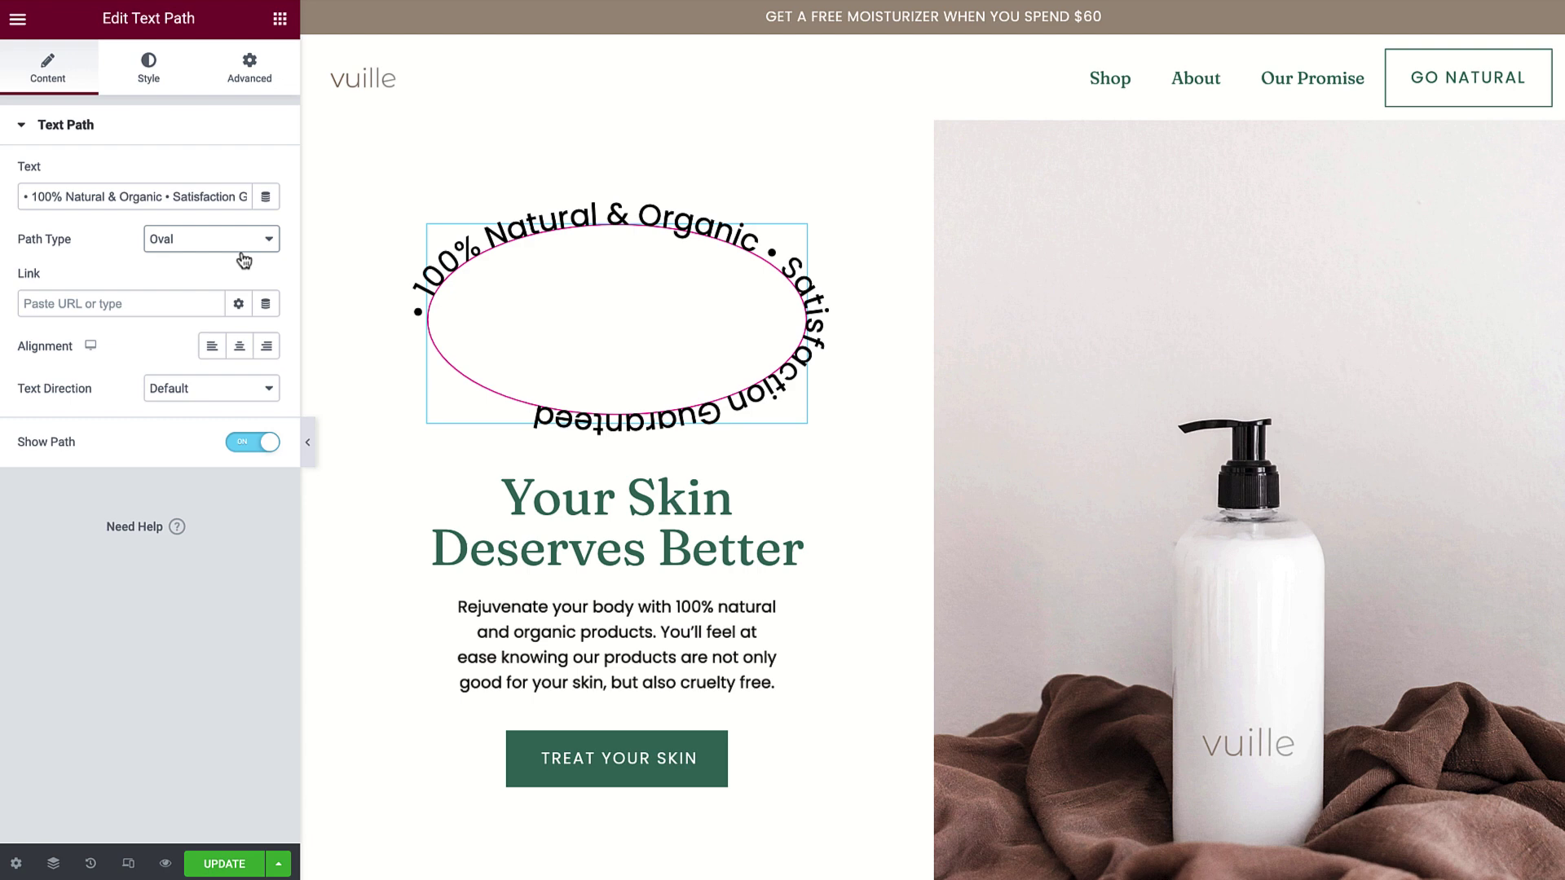
click(244, 246)
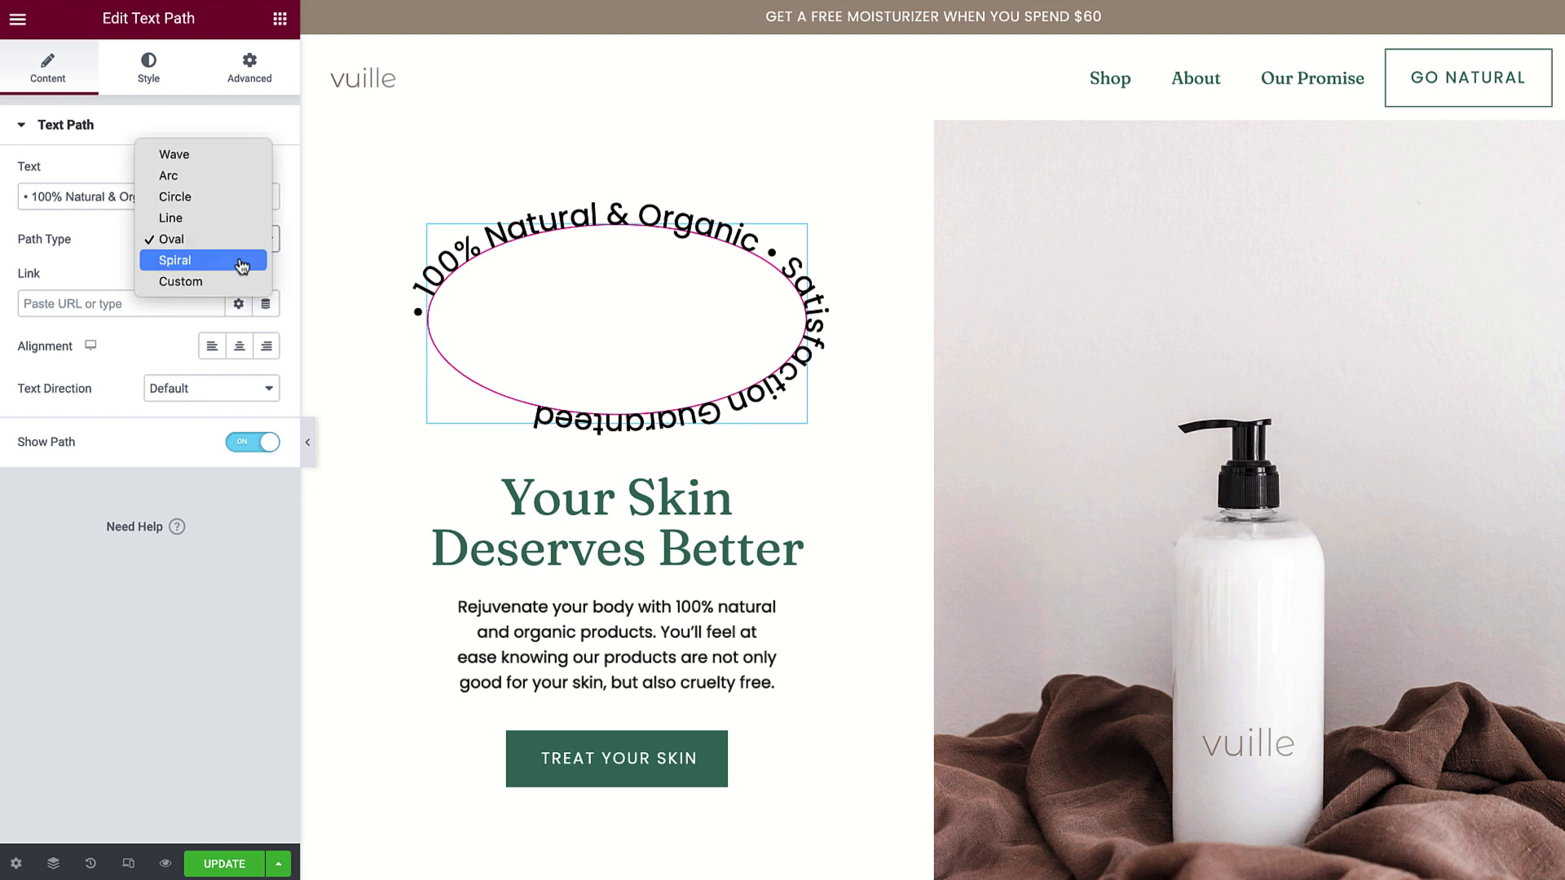
click(242, 260)
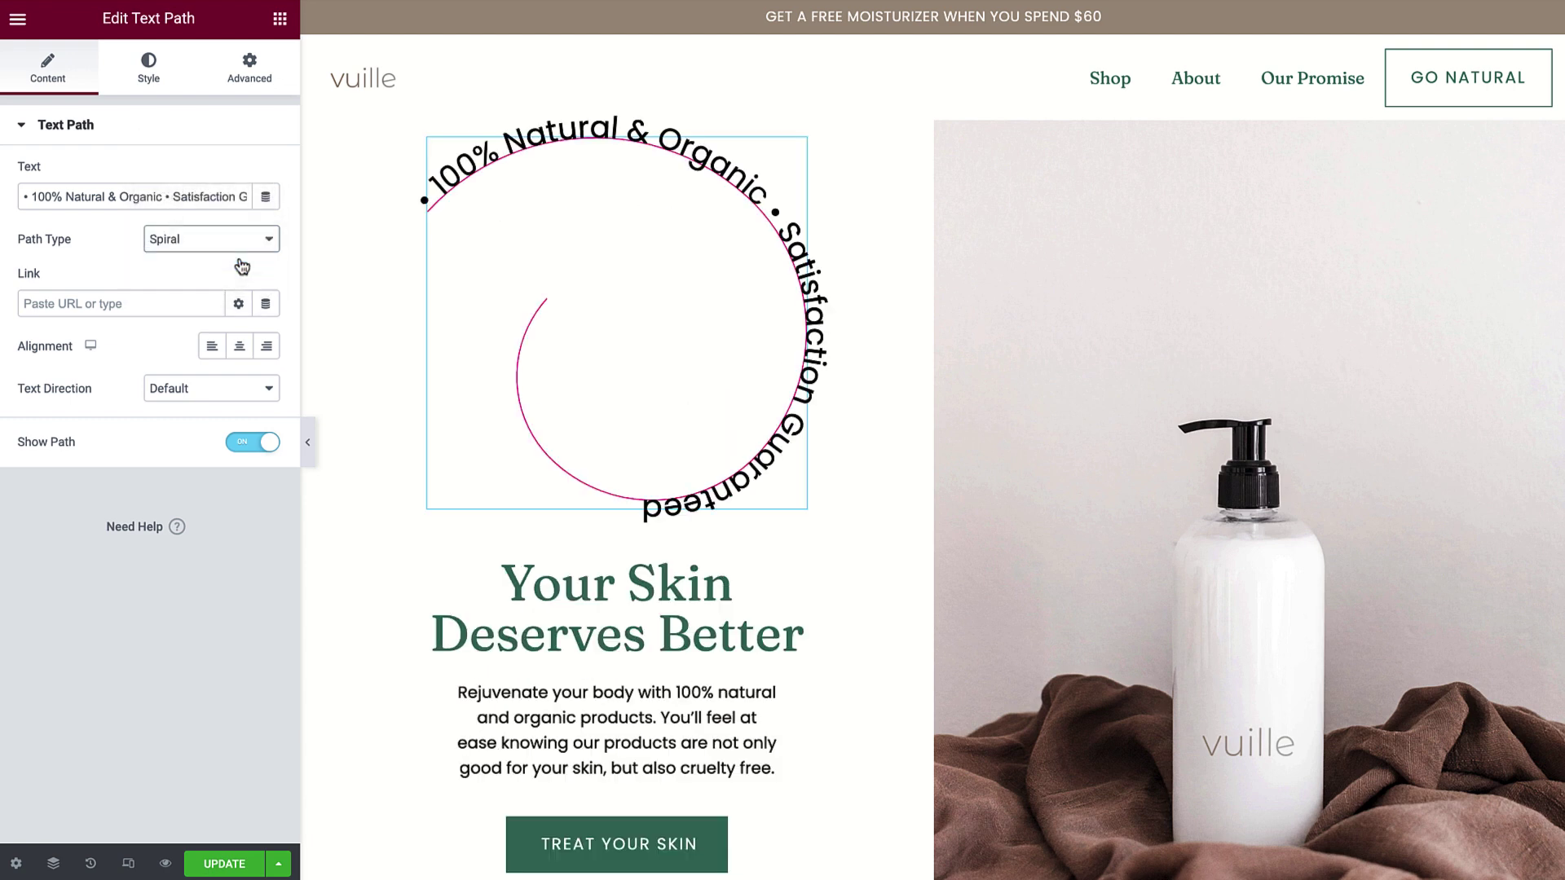
click(244, 246)
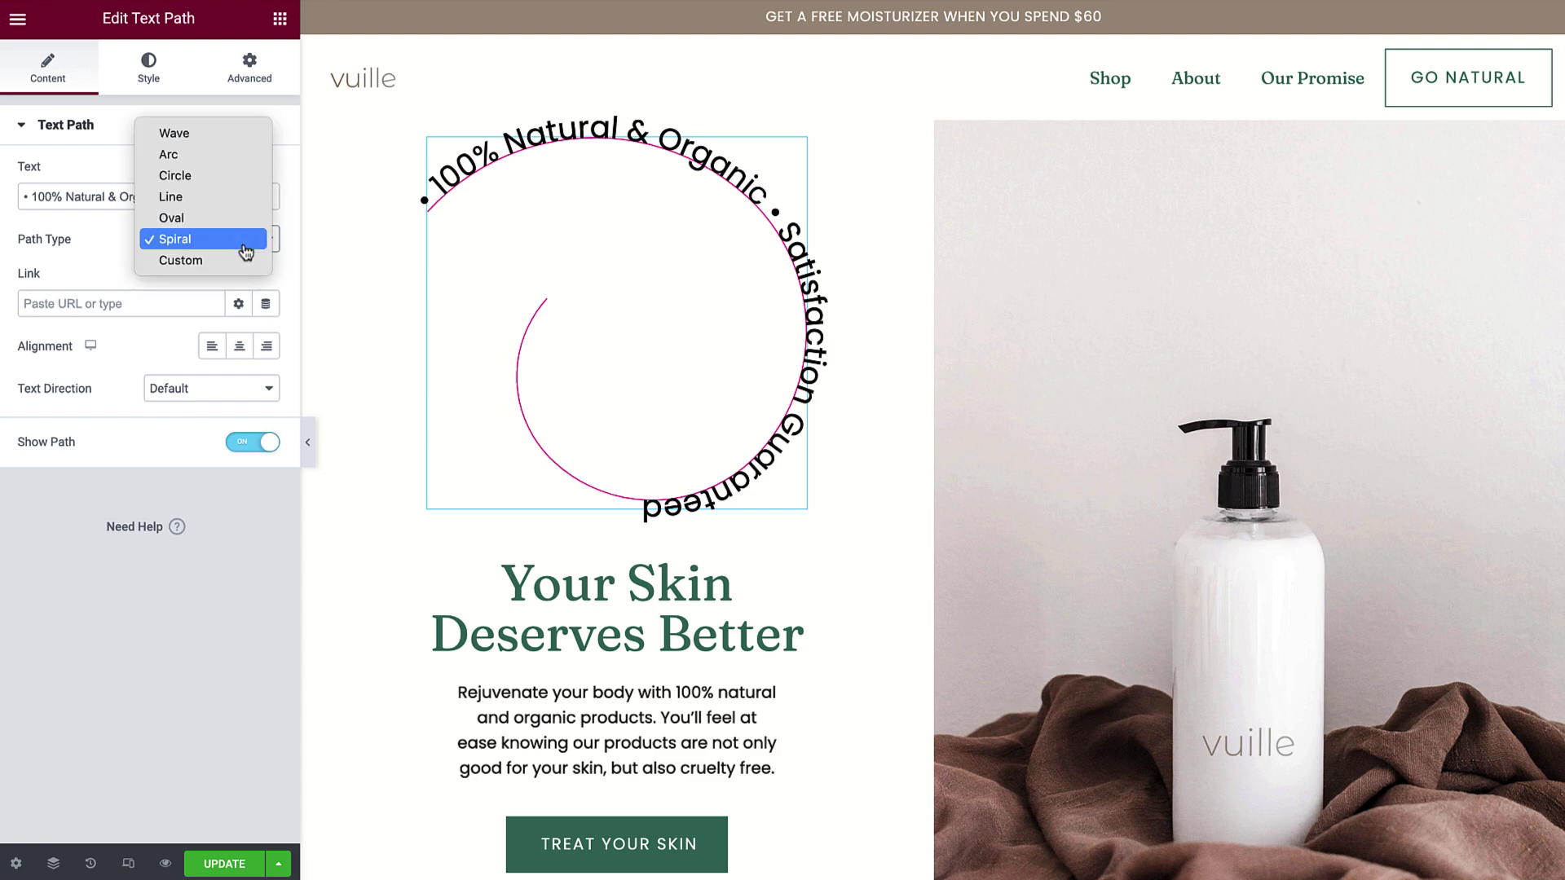
click(243, 260)
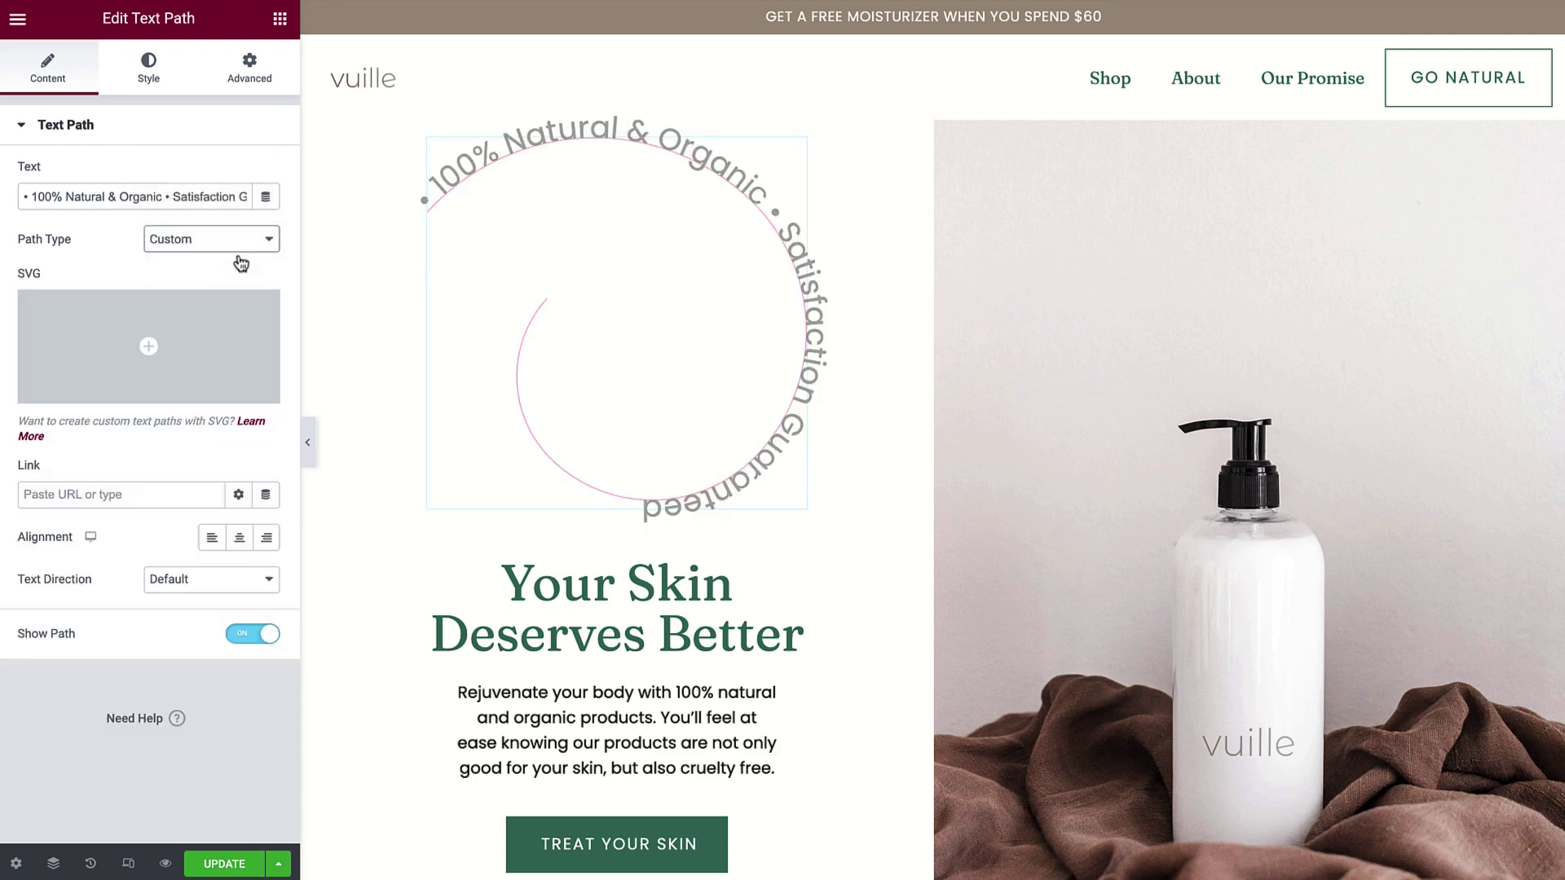
Upload curves.svg through Insert Media and use it as the custom text path
click(164, 352)
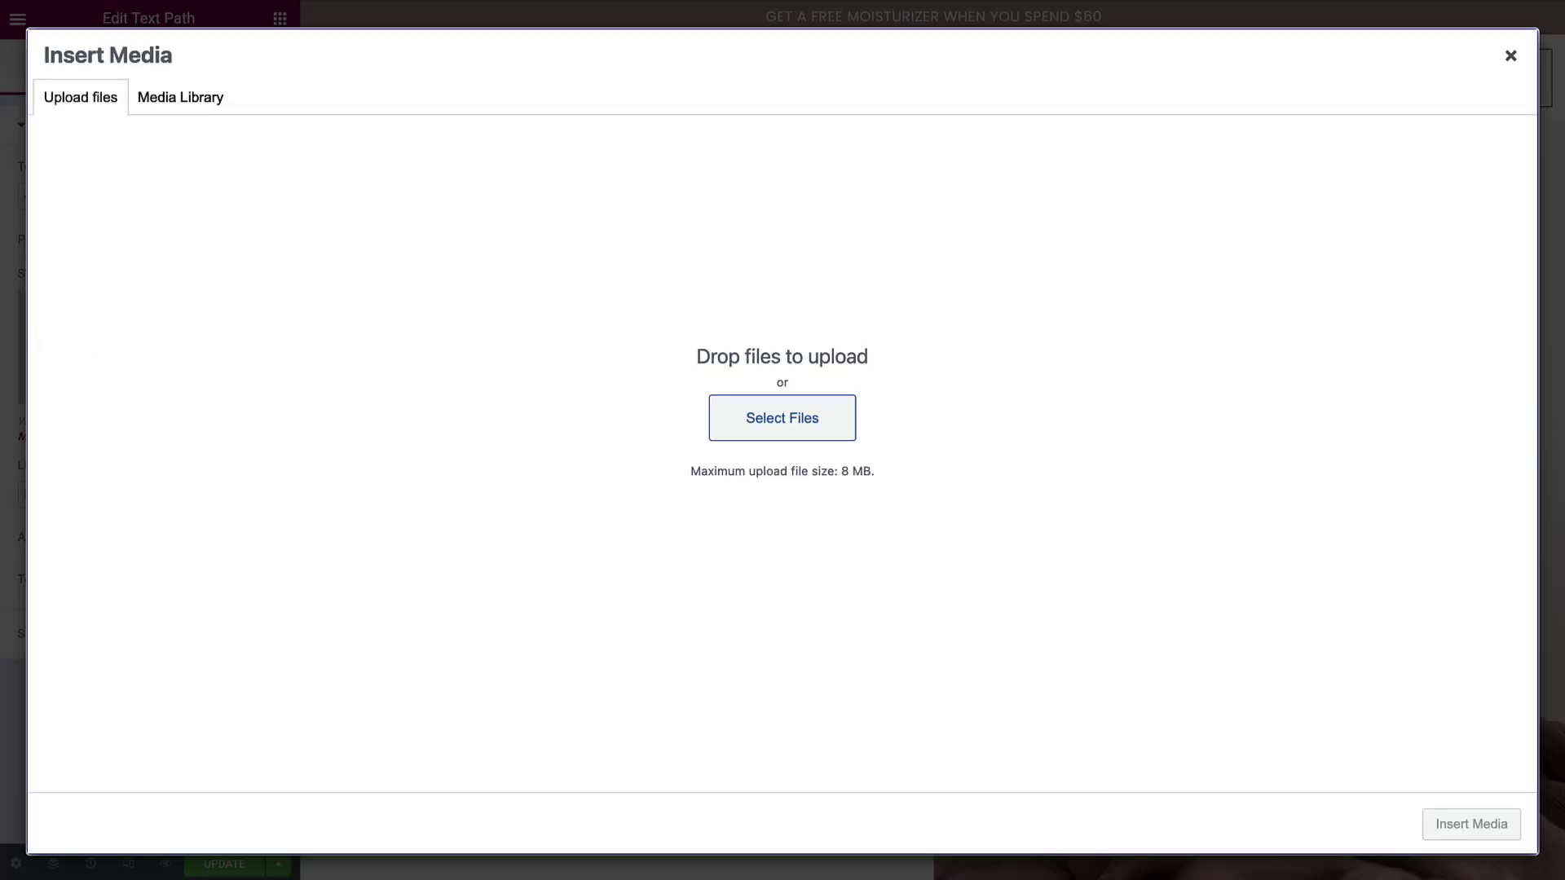
drag(8, 408, 108, 289)
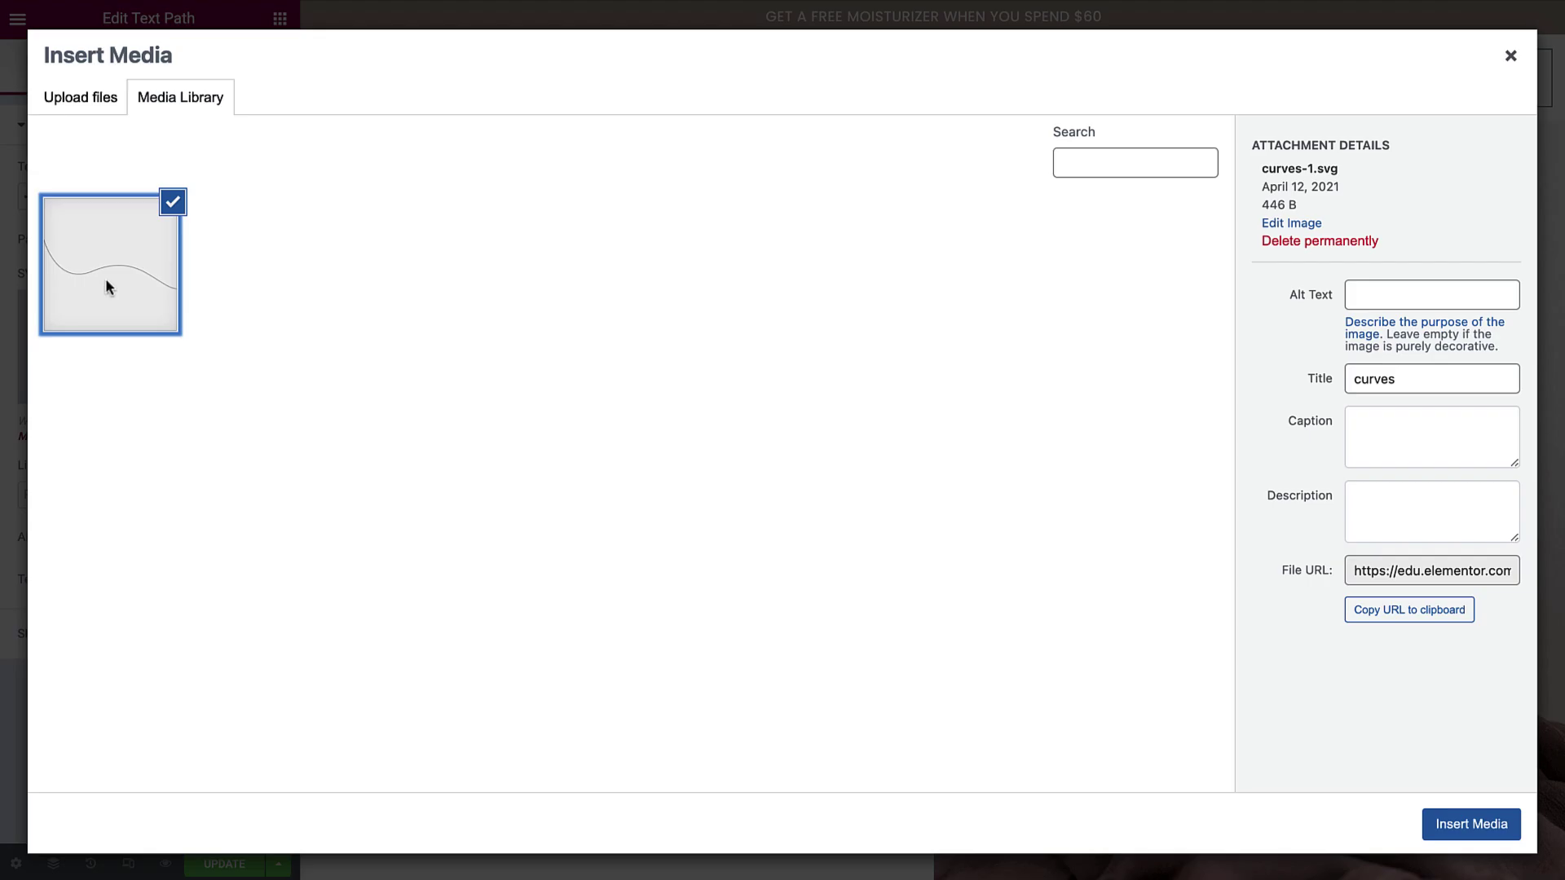
click(1449, 831)
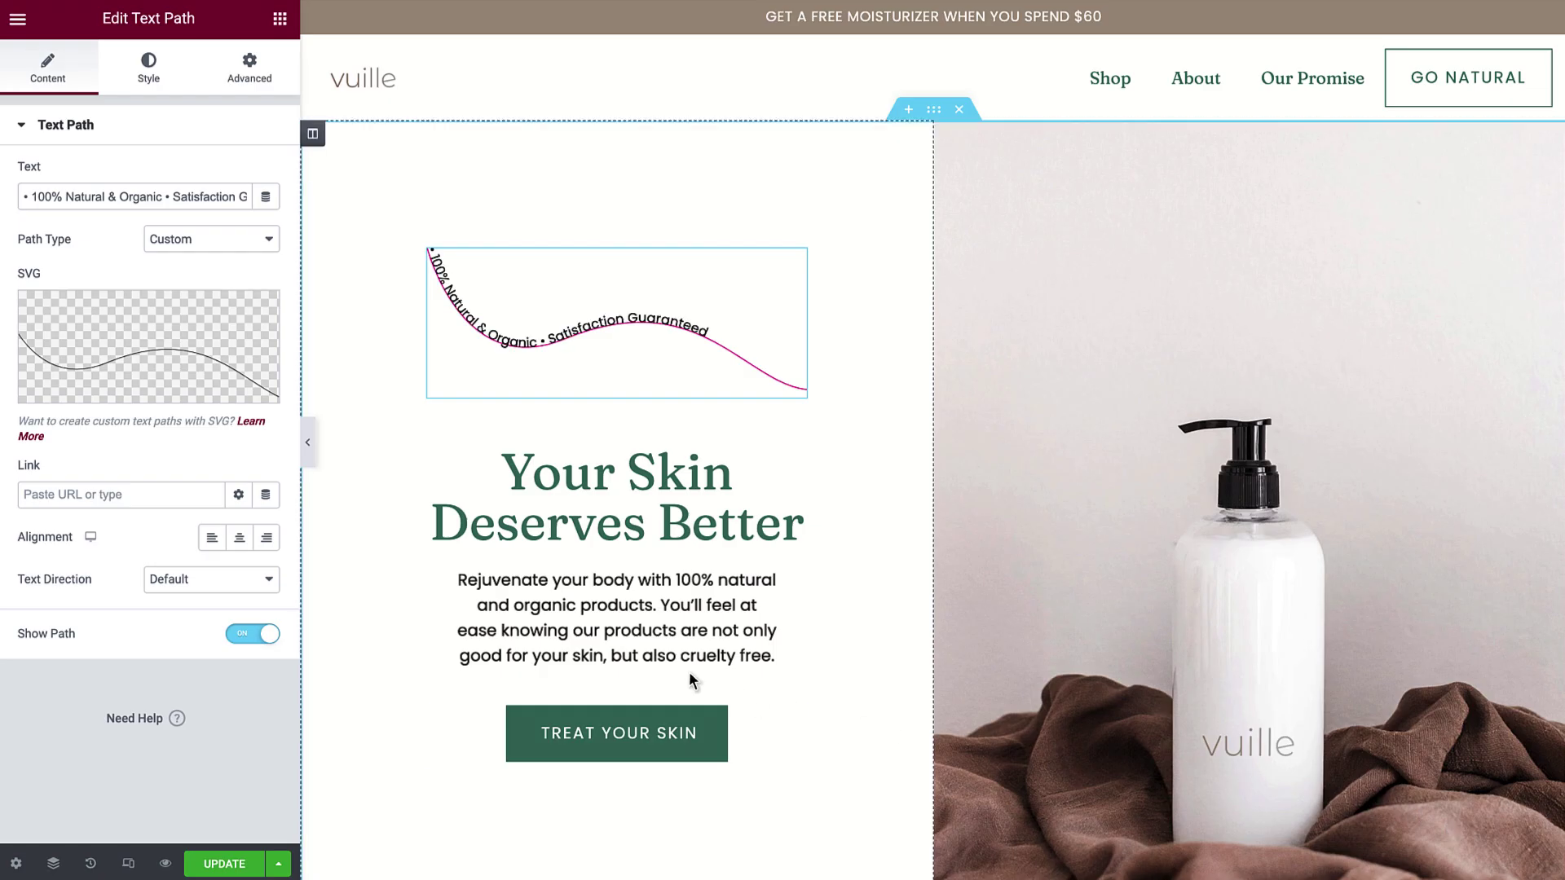
Link the curved text to the Our Promise page, opening in a new window
click(198, 496)
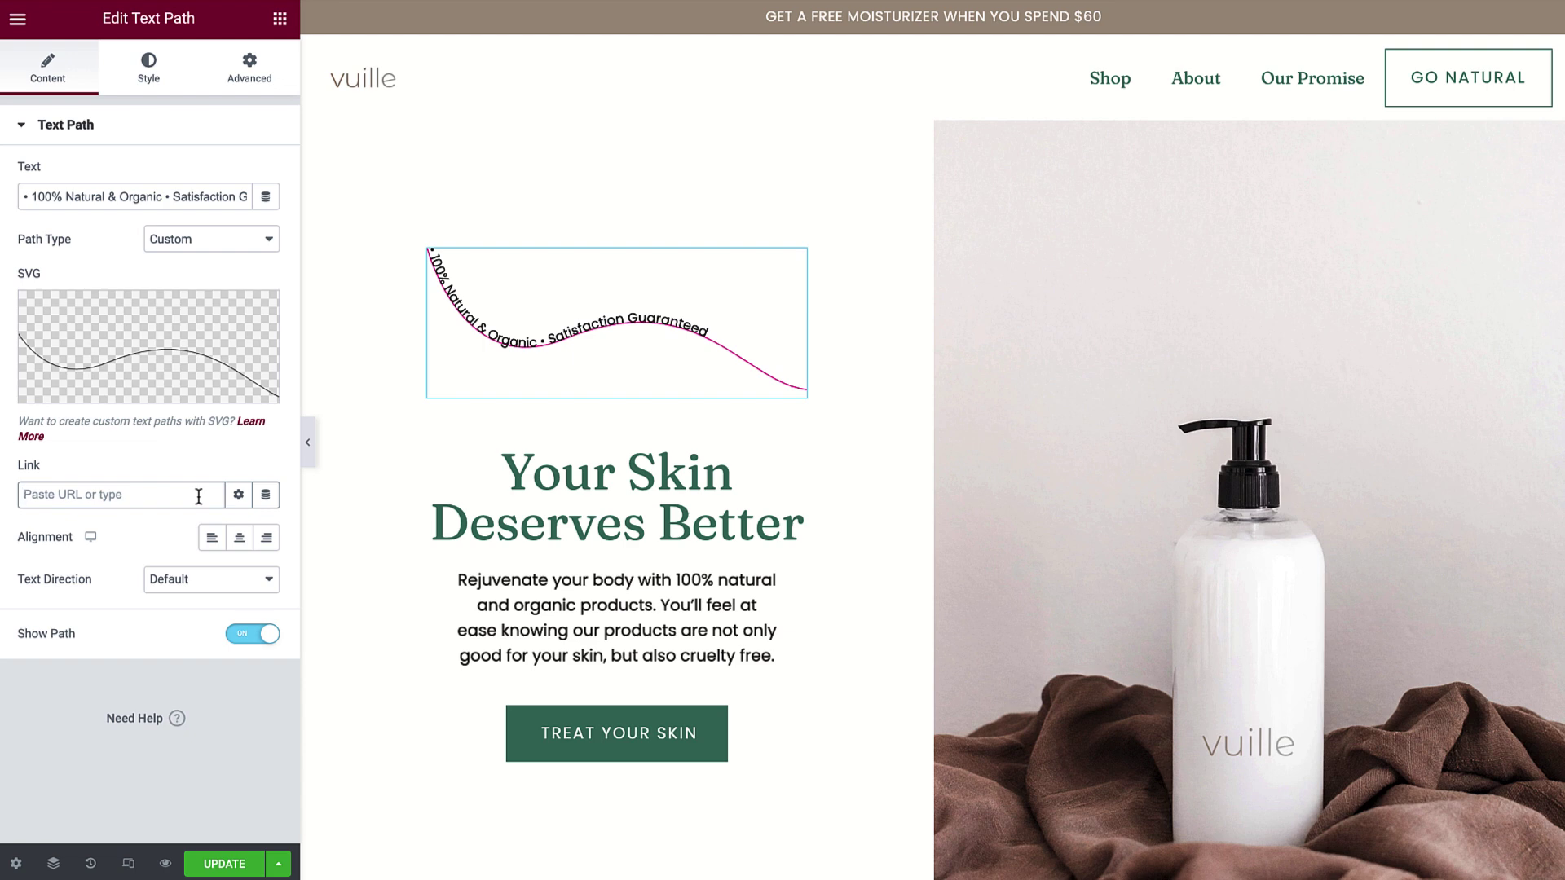
text(prom)
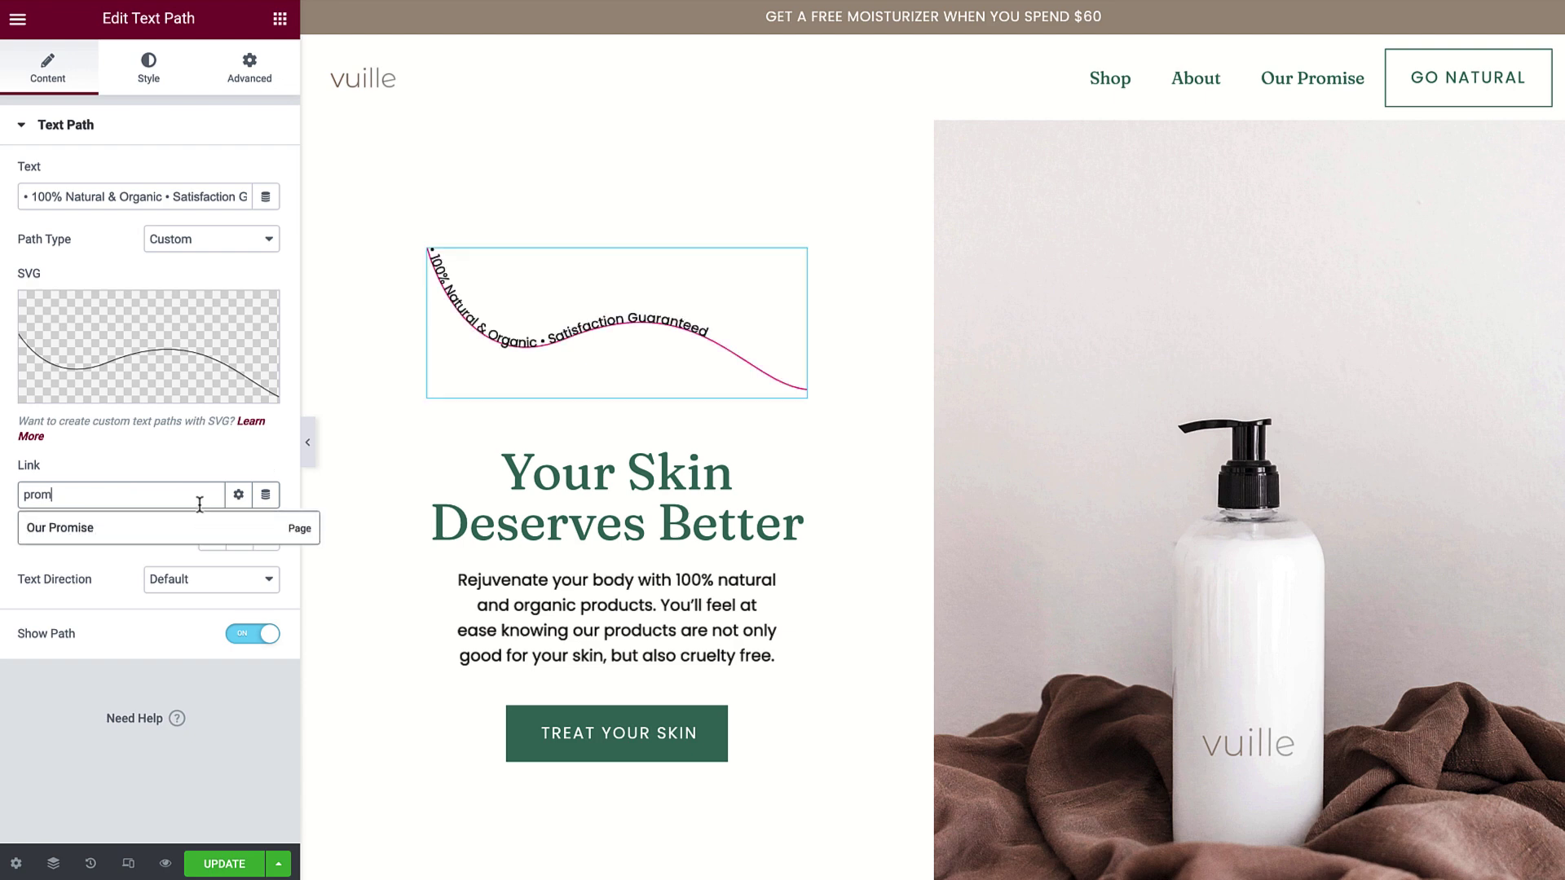
click(200, 529)
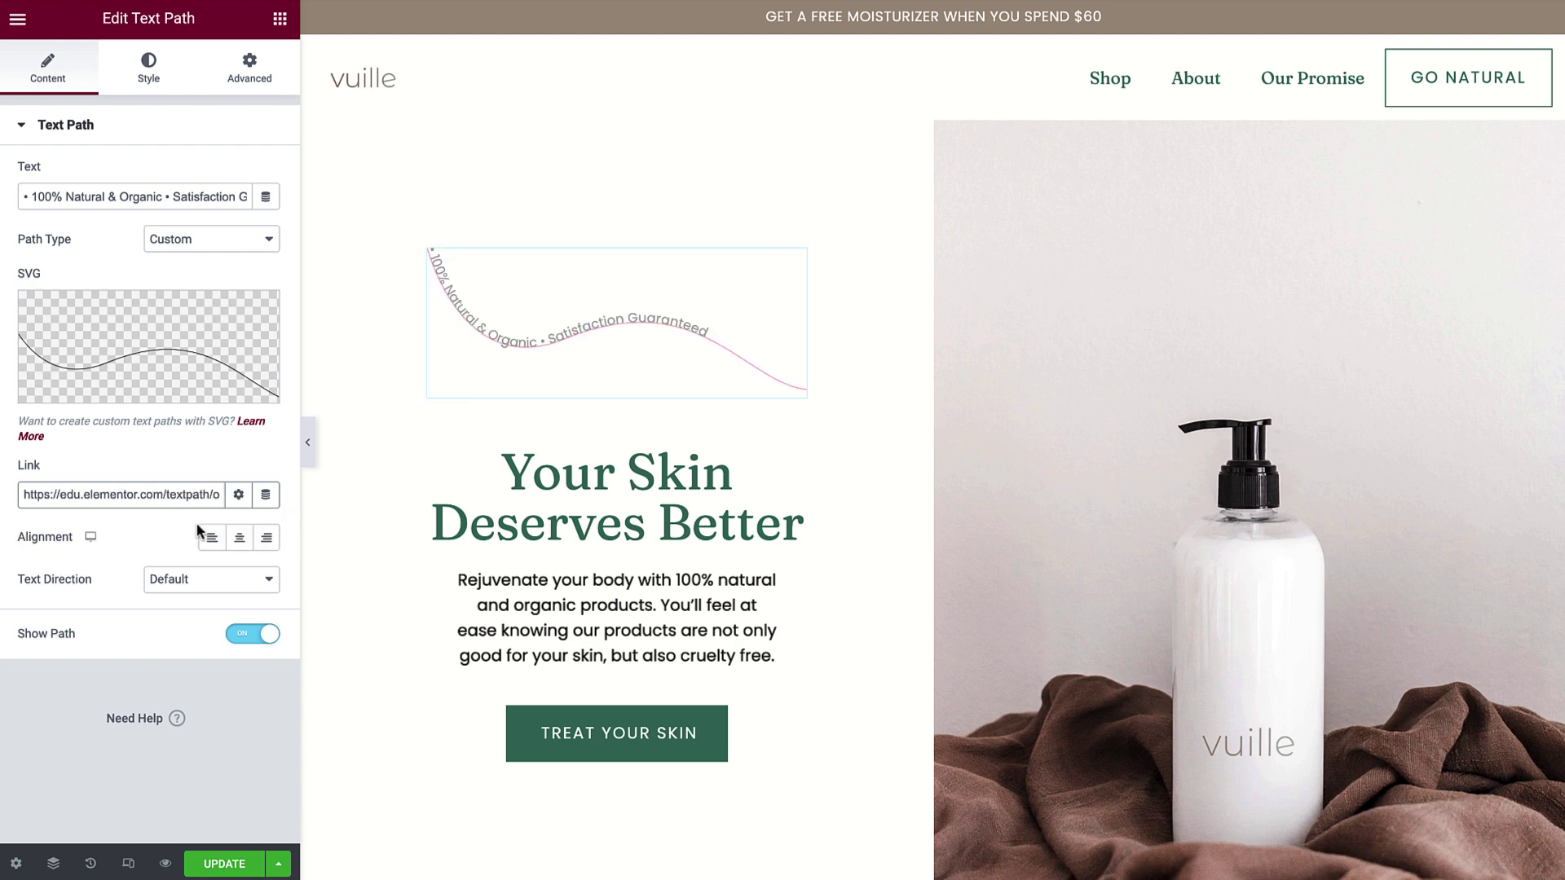
click(239, 496)
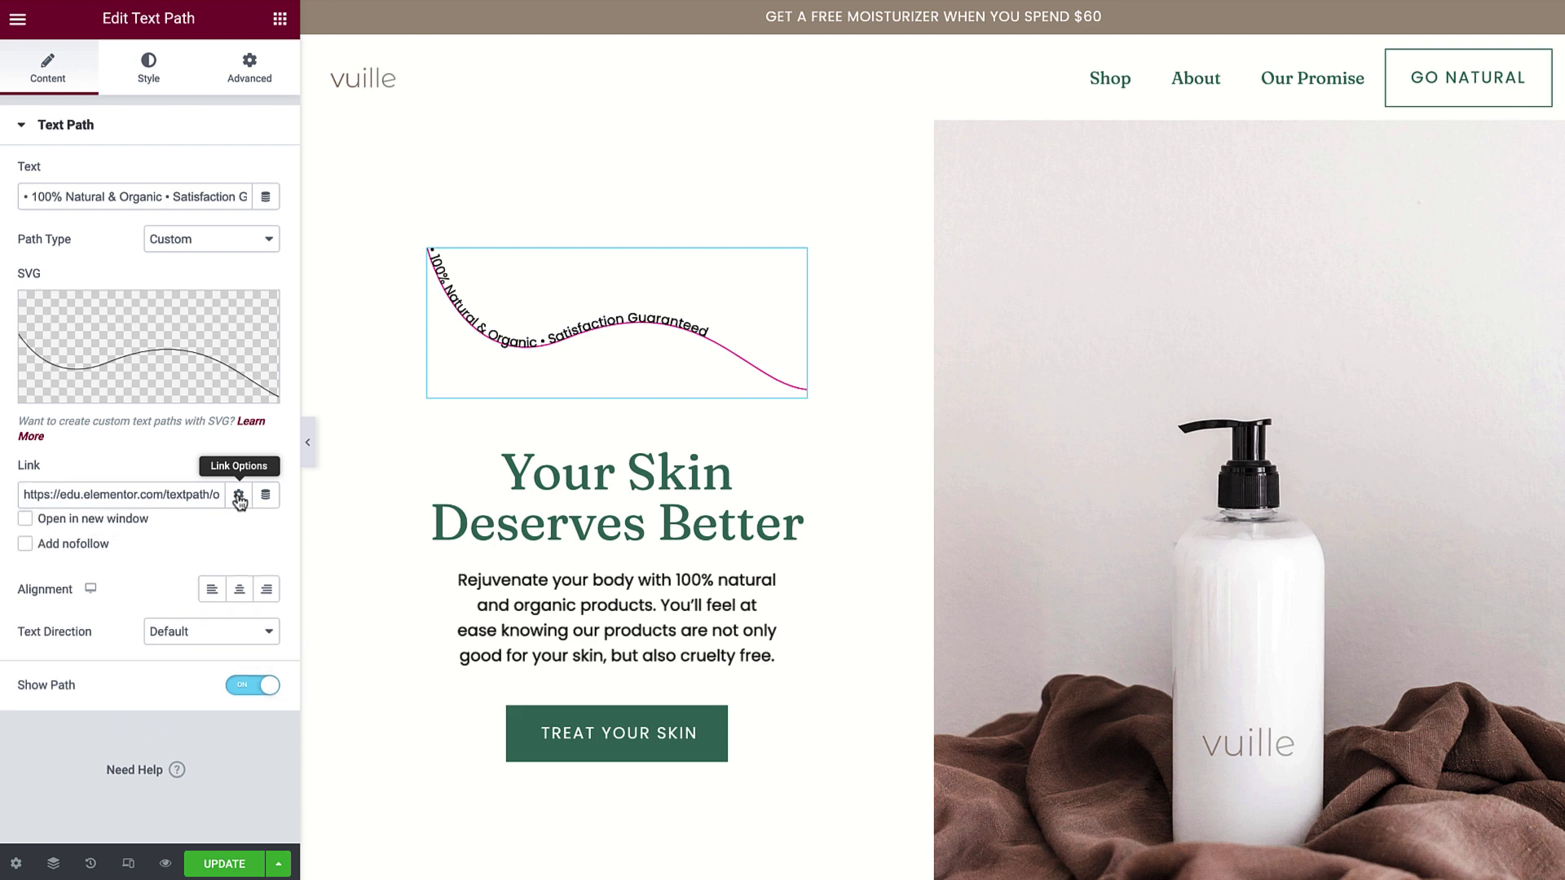
click(145, 530)
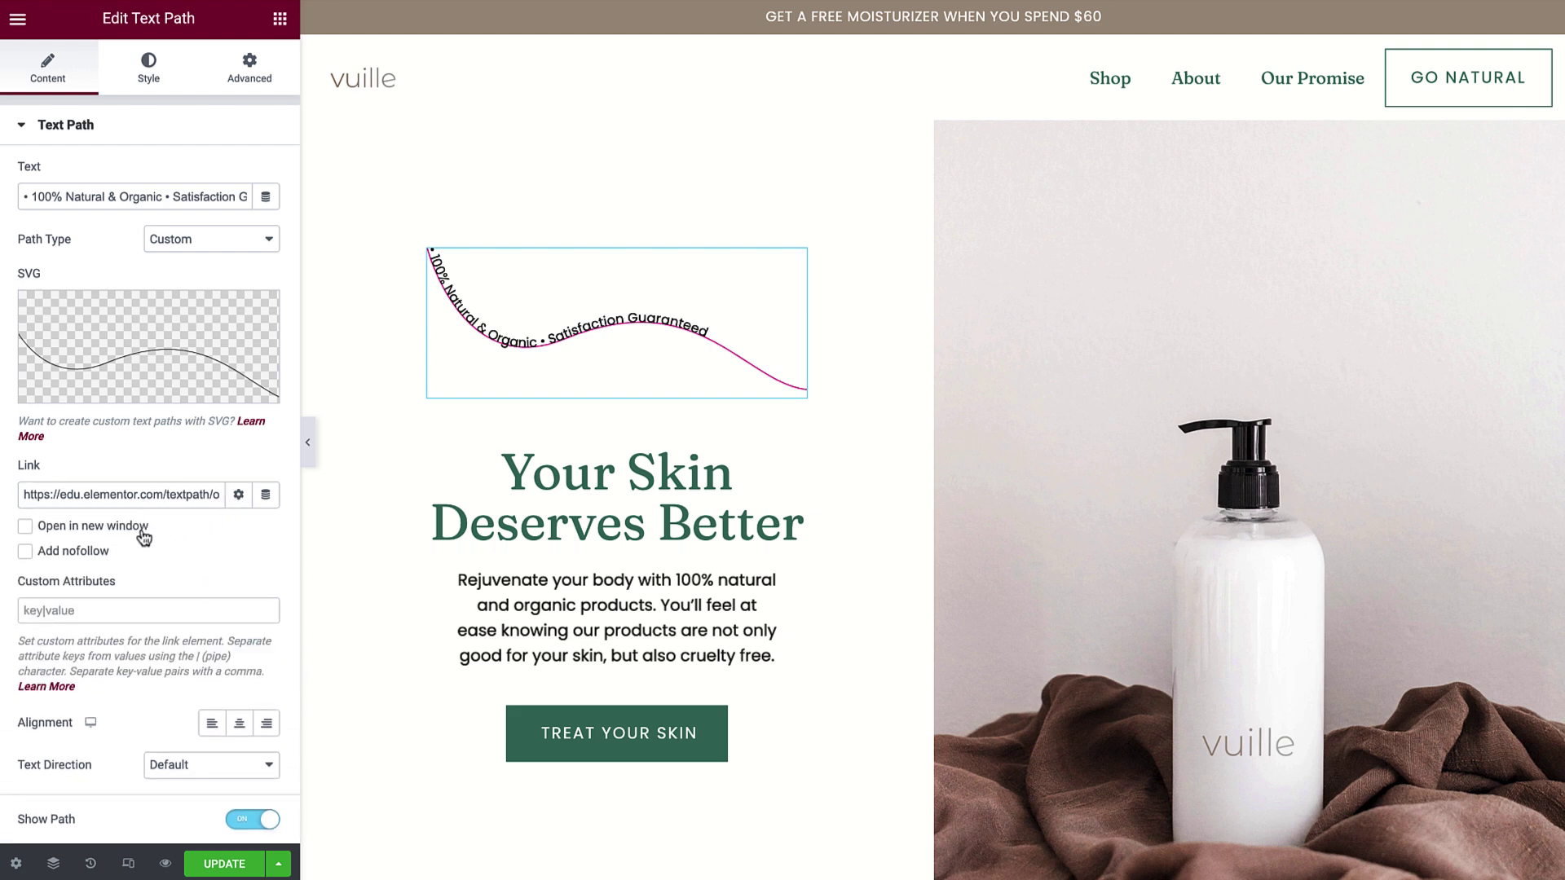
click(238, 495)
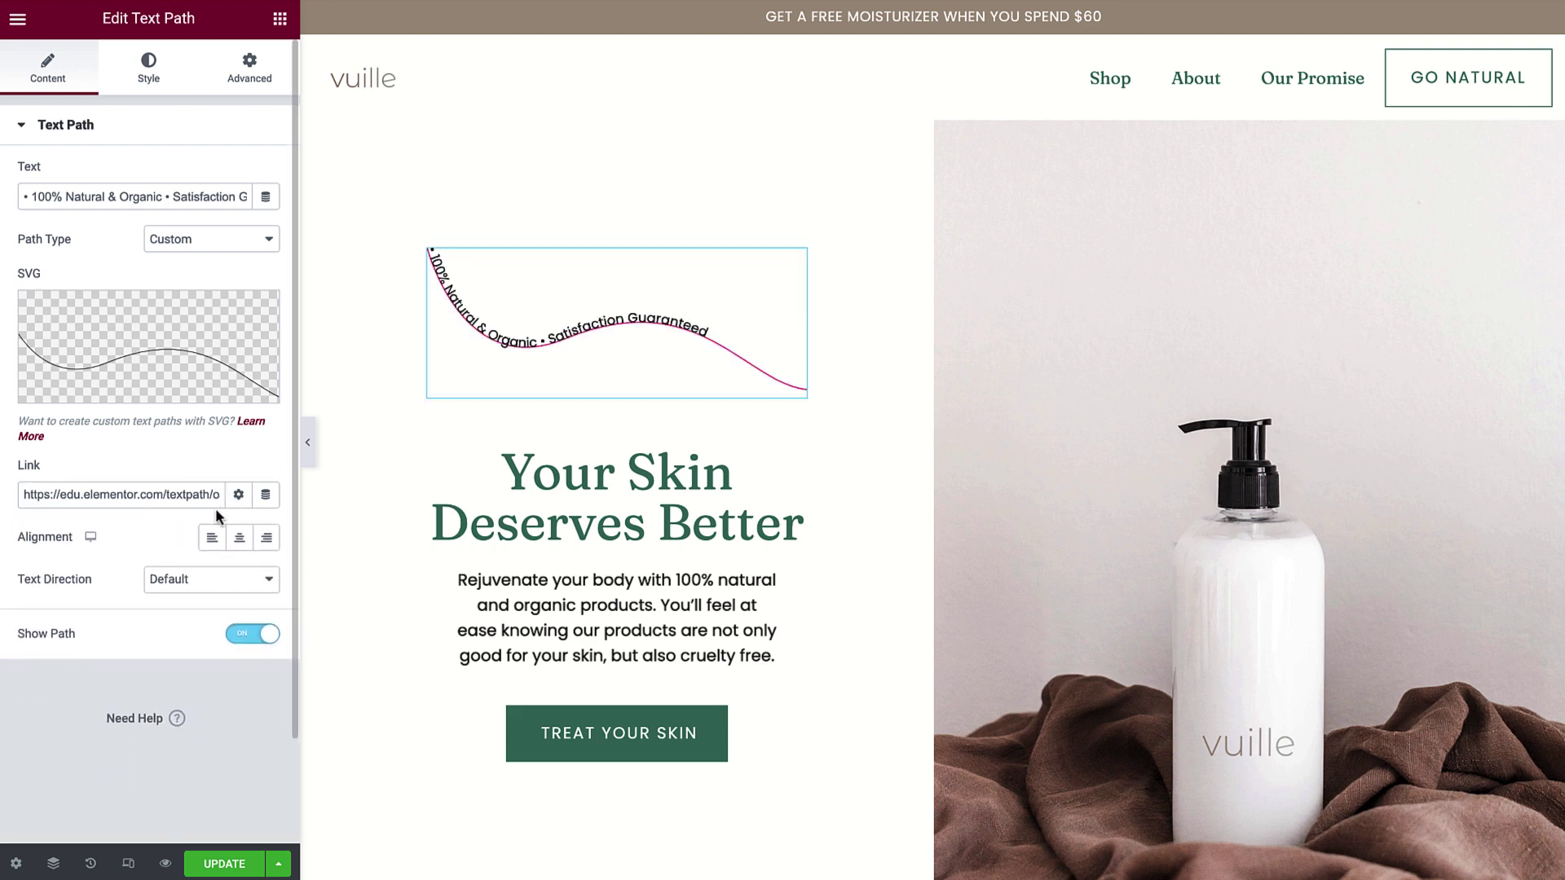
Center the text, set text direction to LTR, and change the path type to Circle
click(211, 539)
click(240, 538)
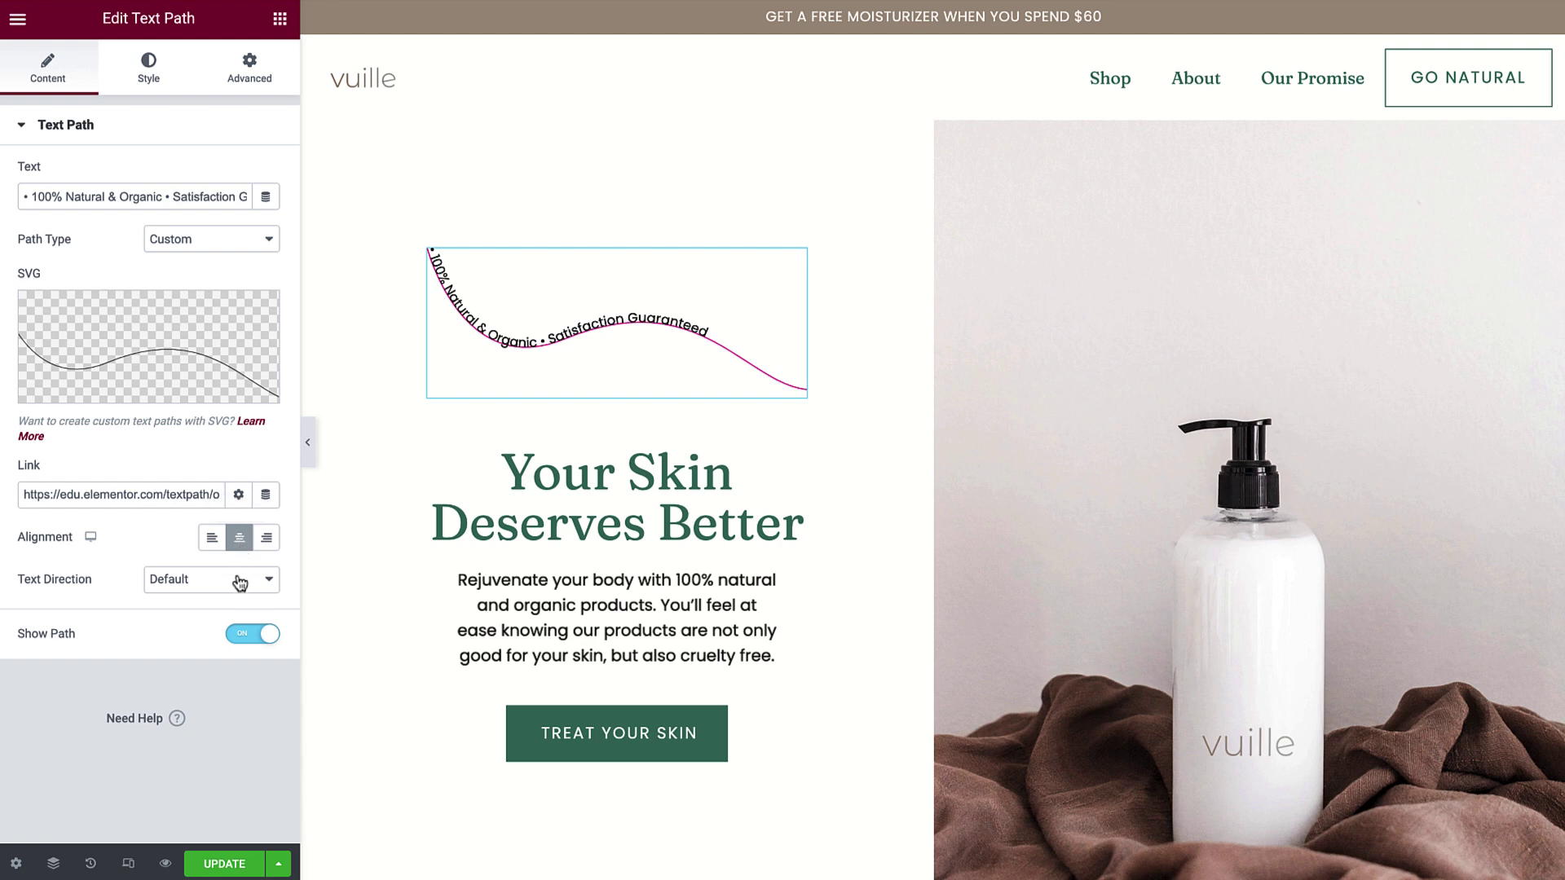
click(240, 580)
click(237, 600)
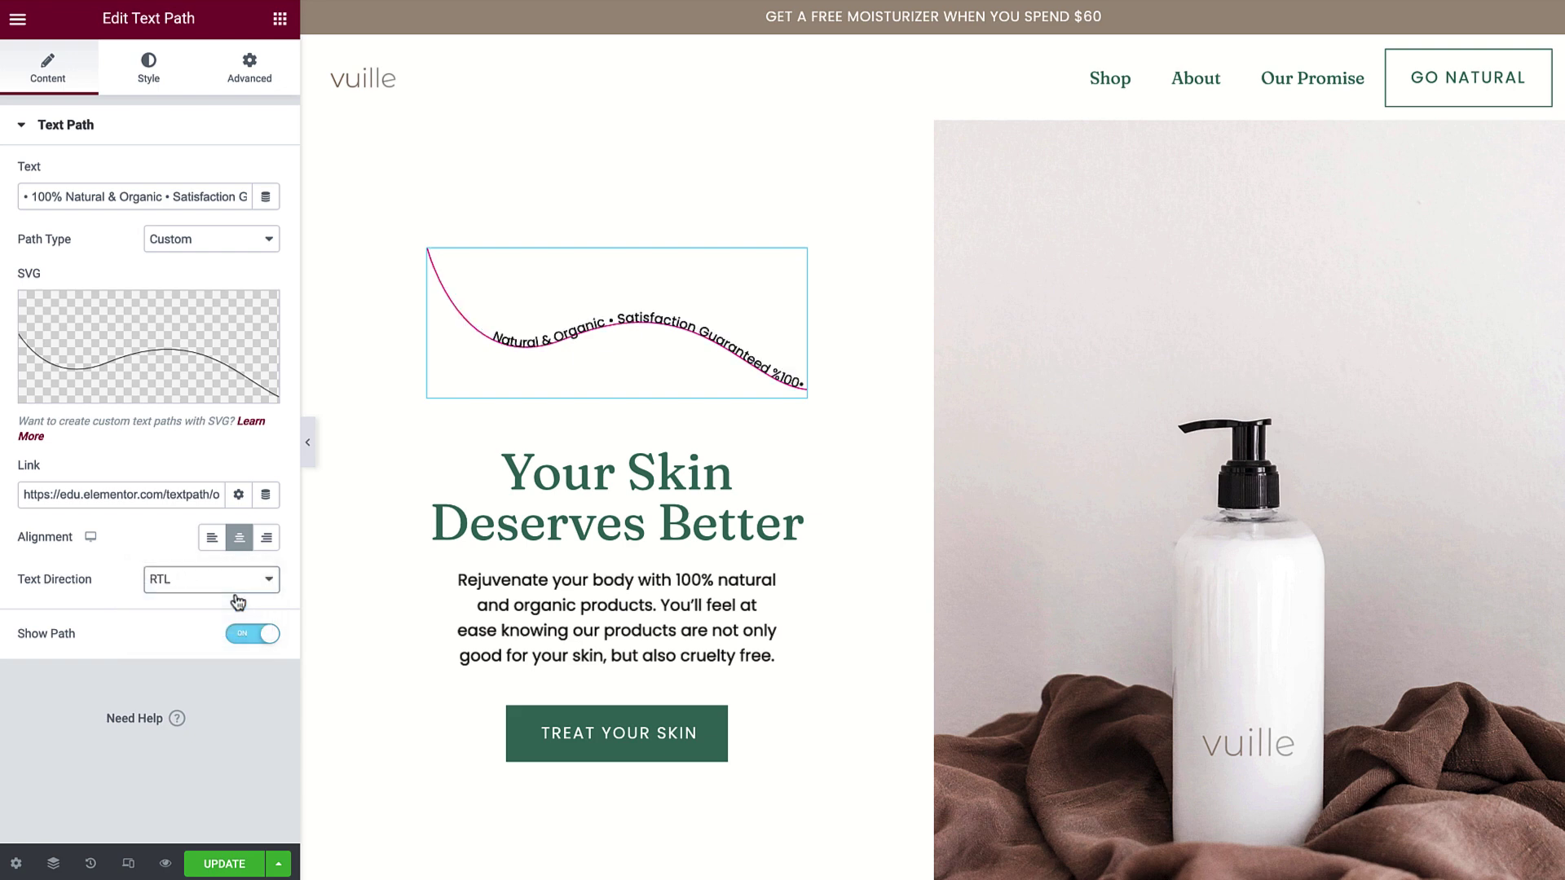
click(239, 583)
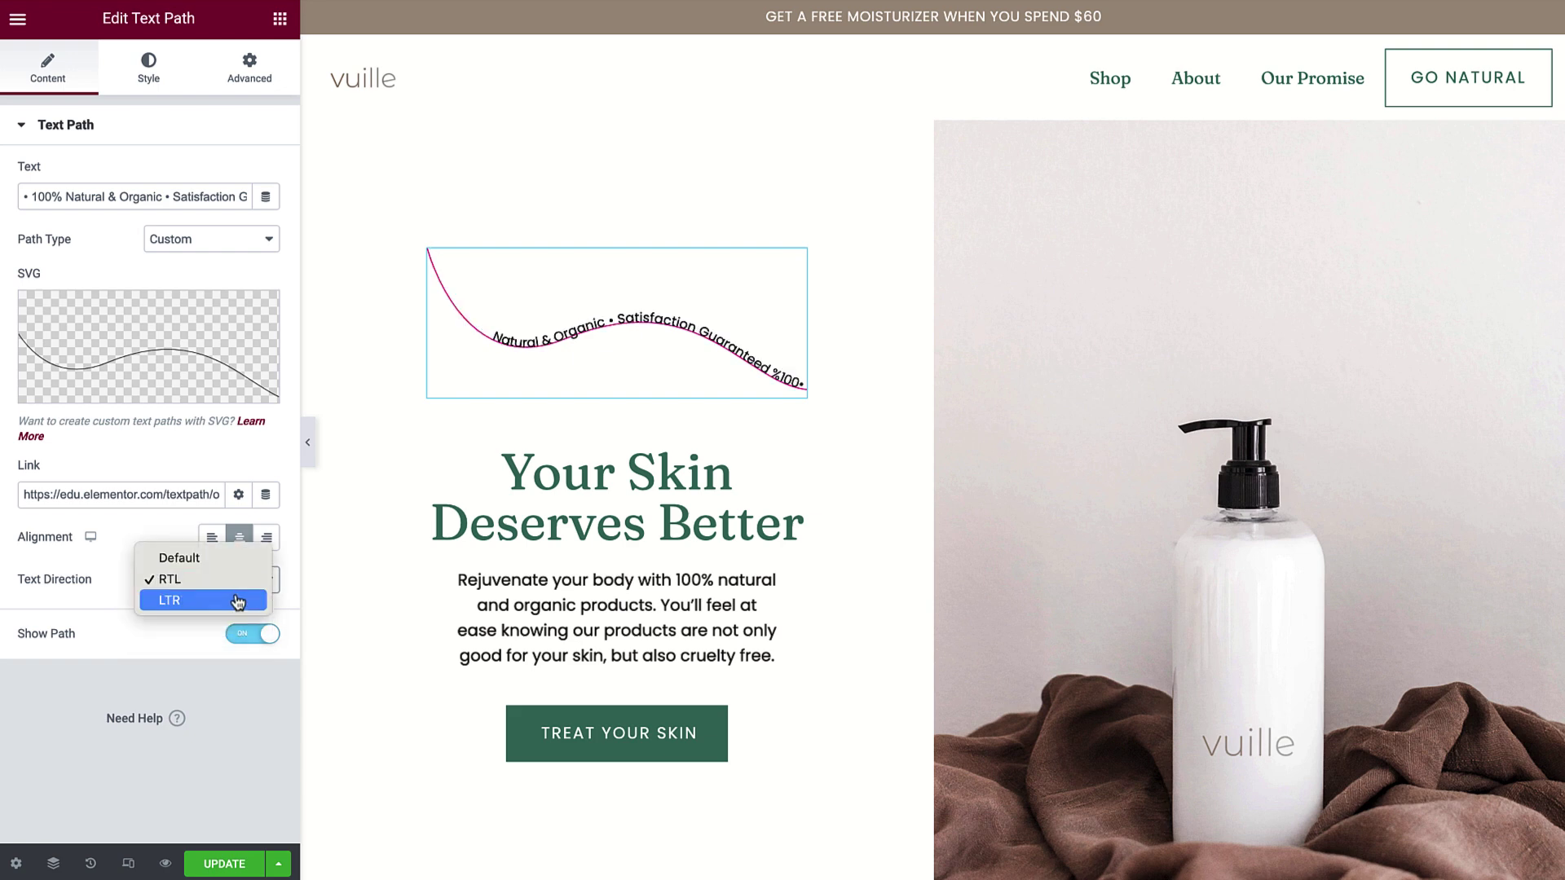
click(238, 601)
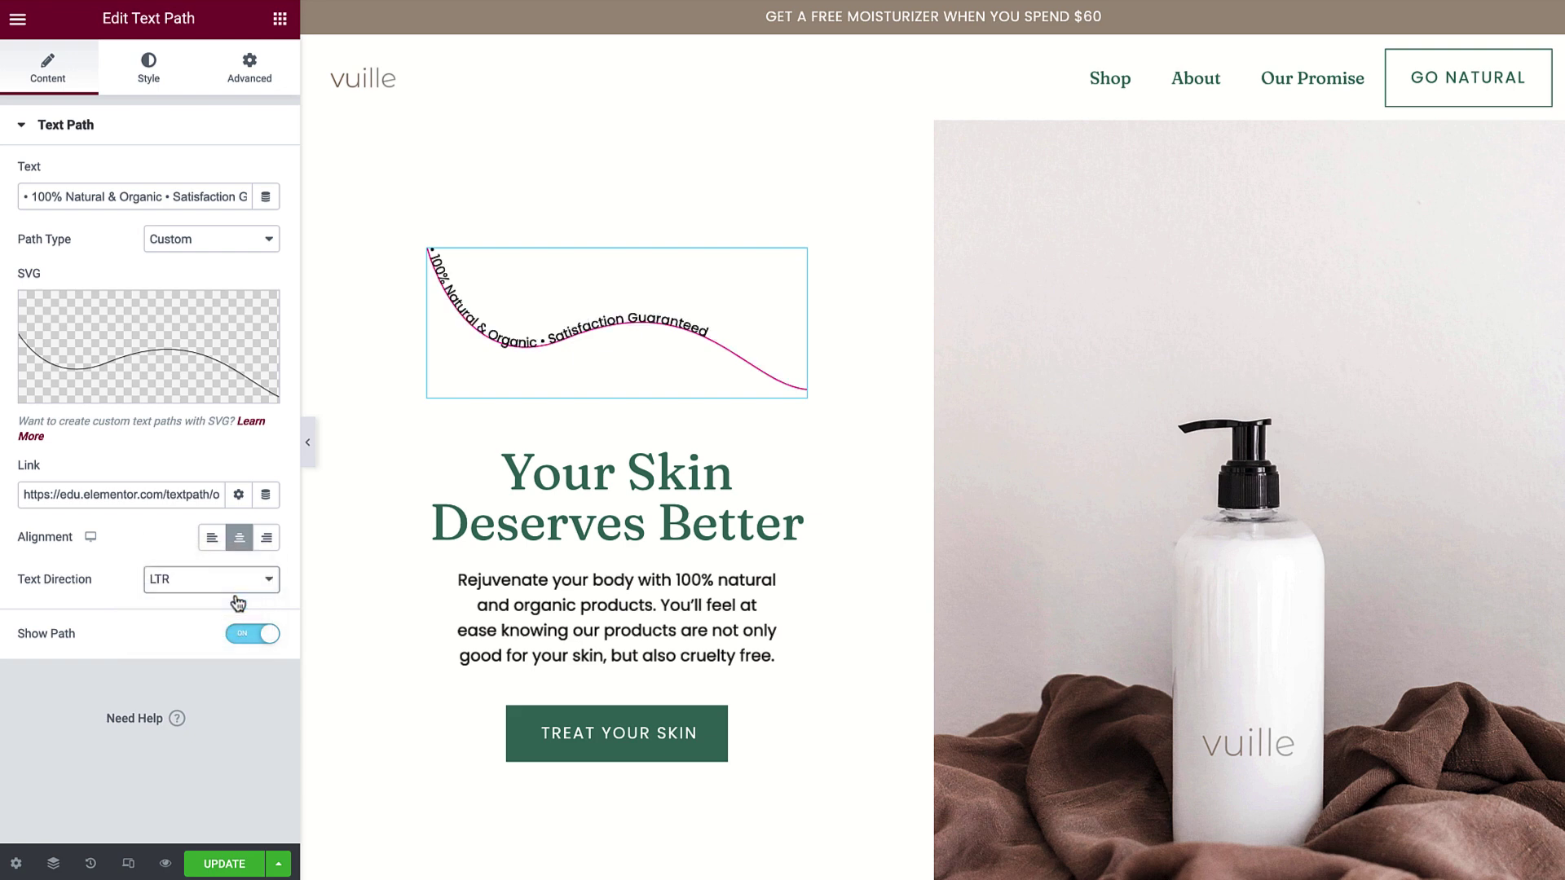
click(240, 247)
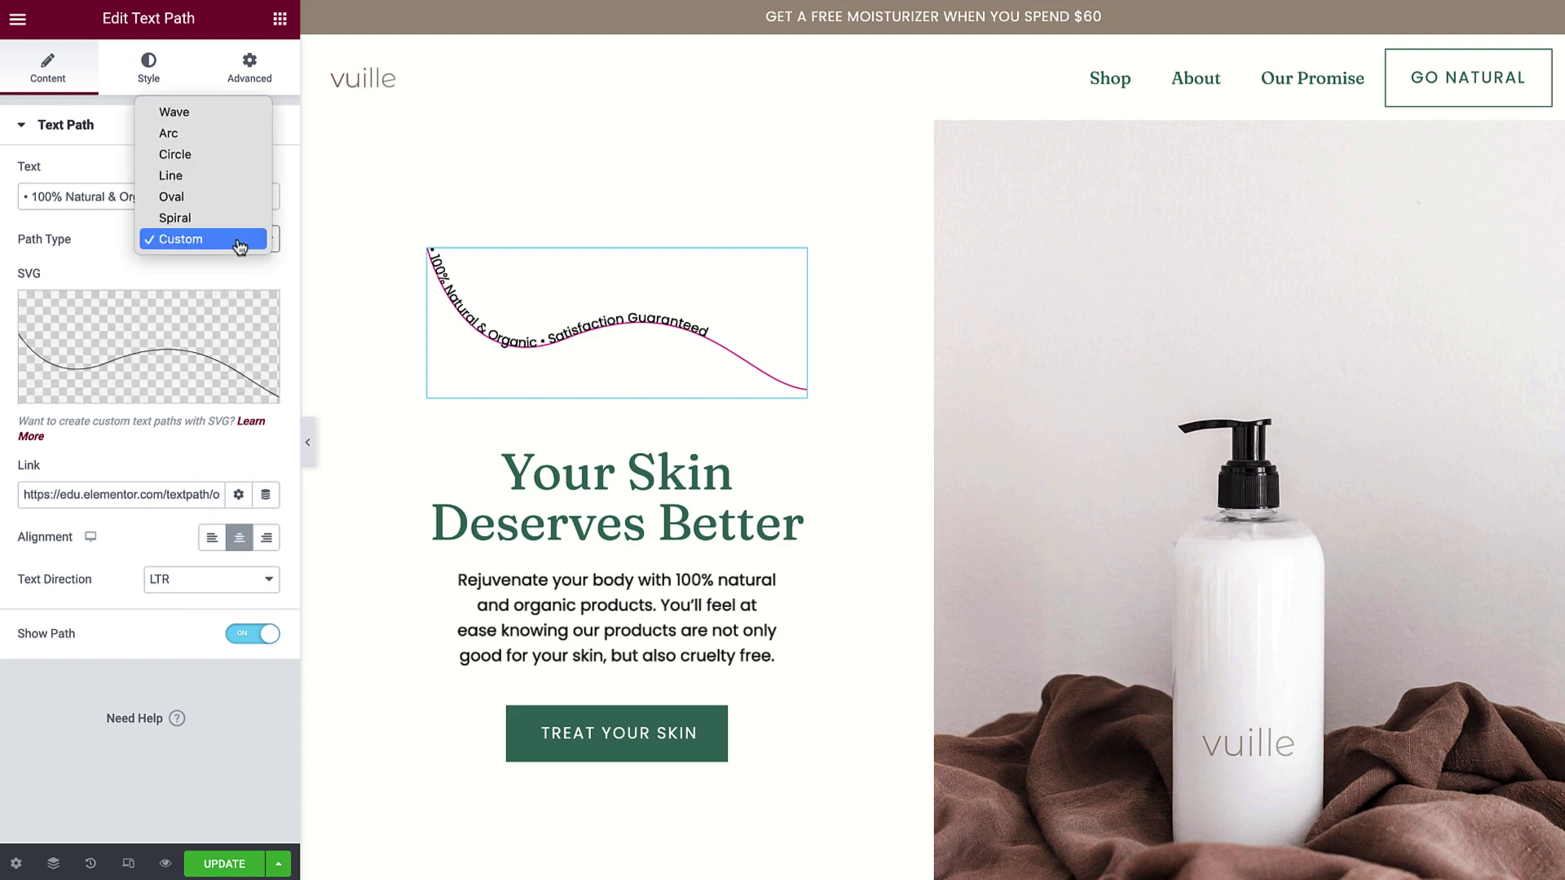
click(241, 158)
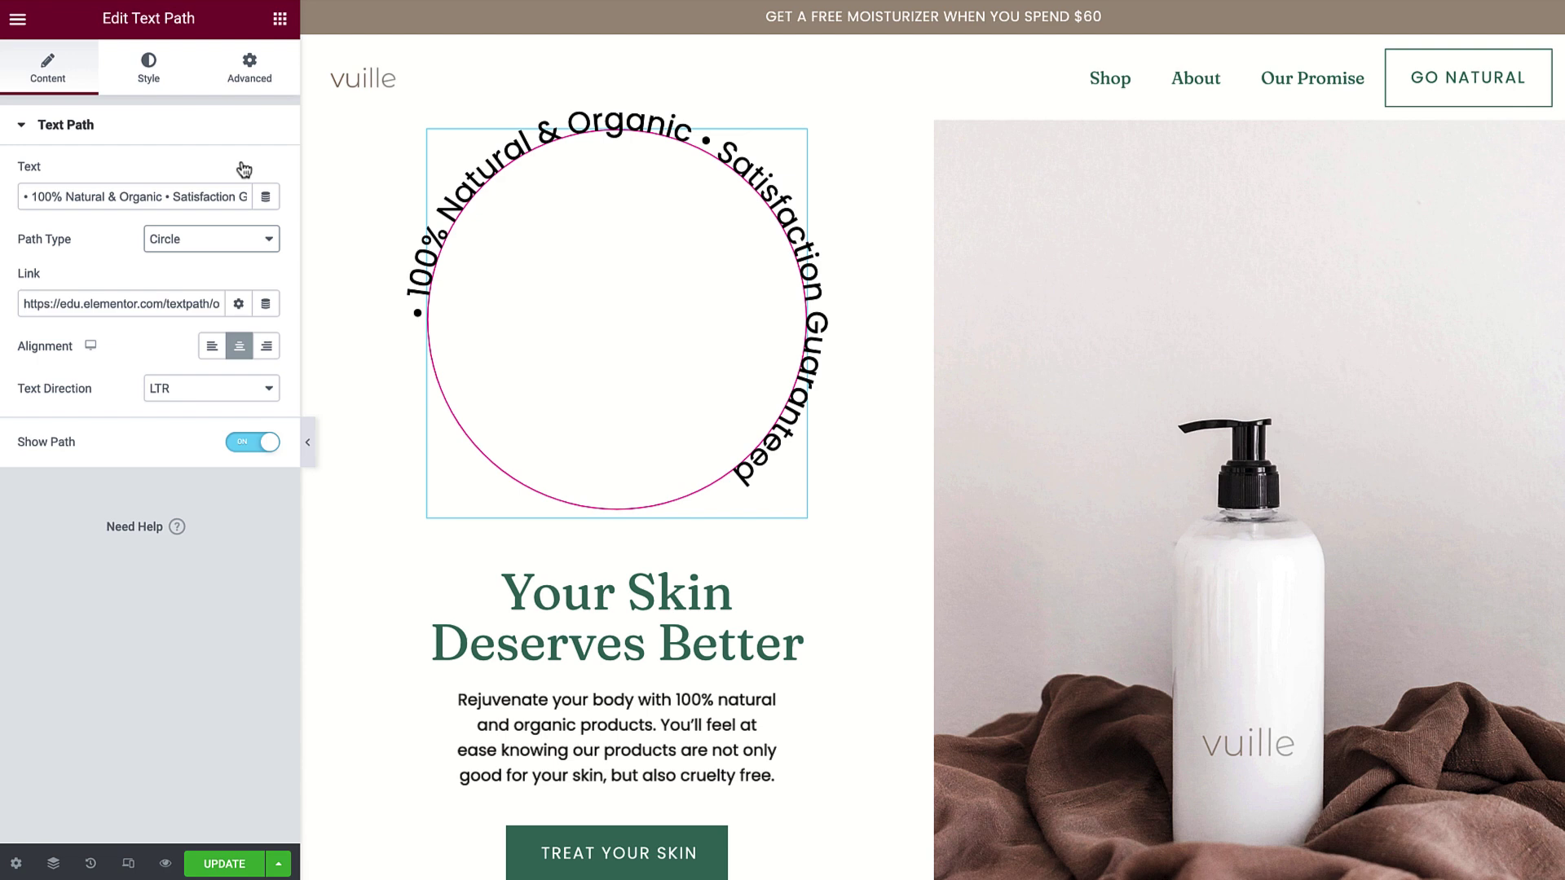
In the Style tab, set the circular path Size to 175 px
click(148, 72)
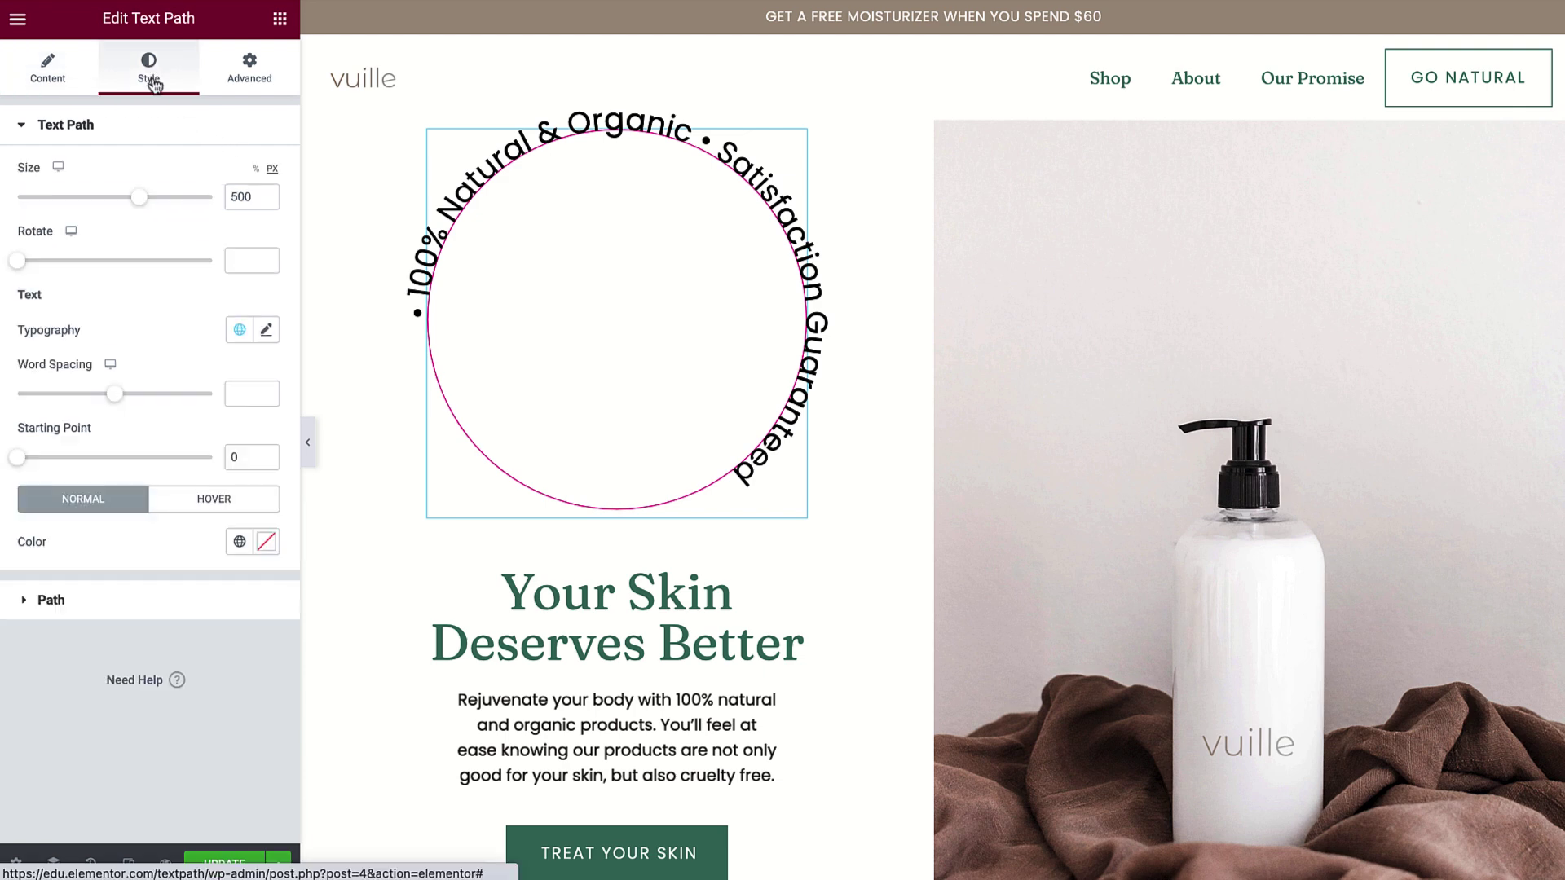
mouse_move(273, 175)
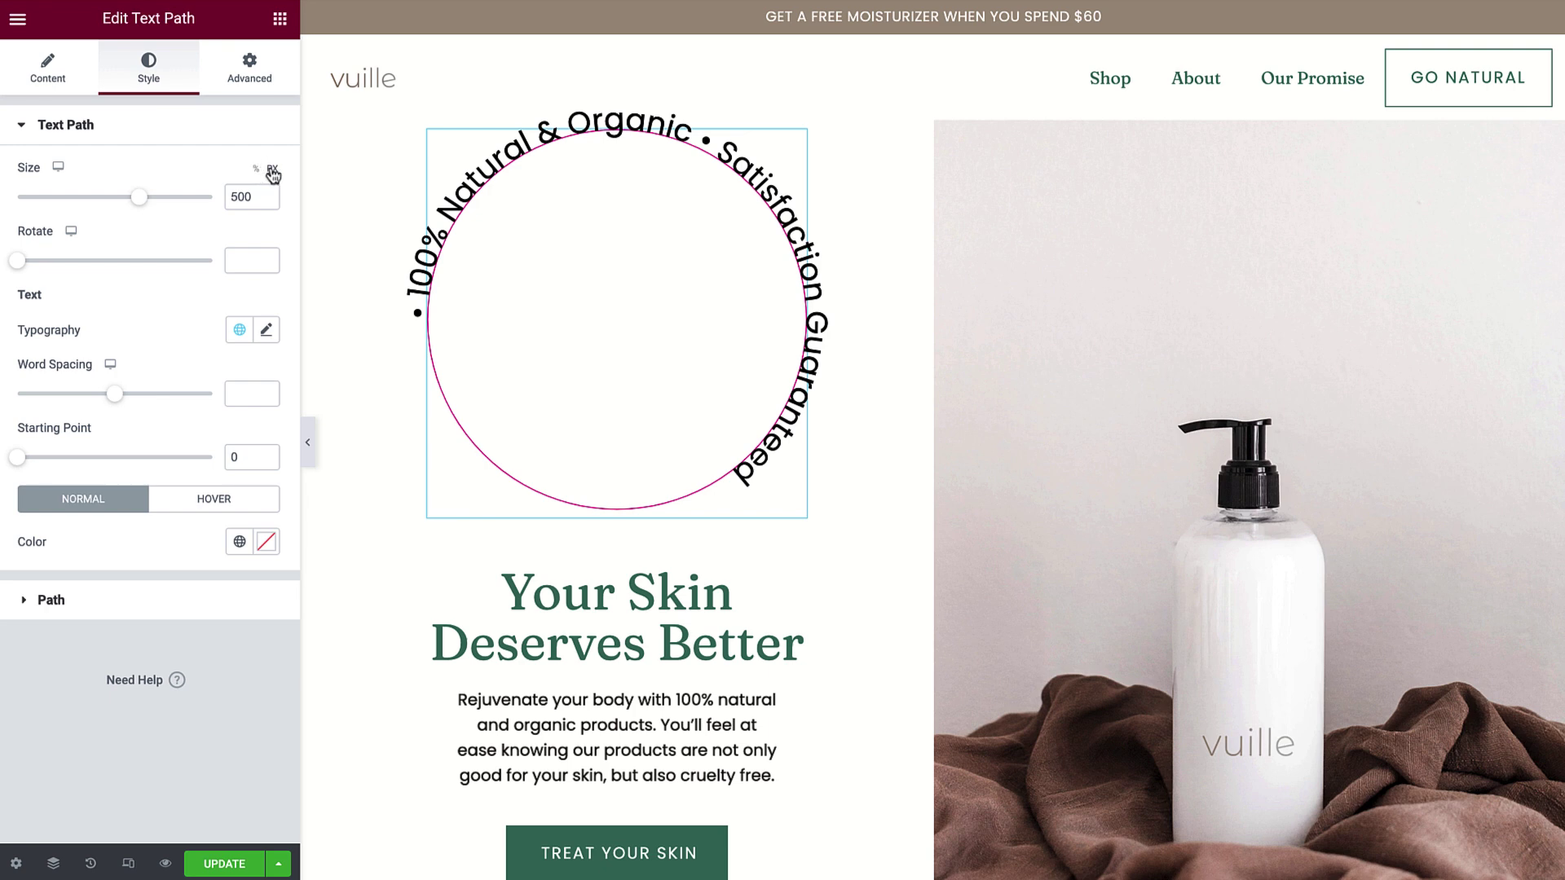
drag(140, 198, 55, 202)
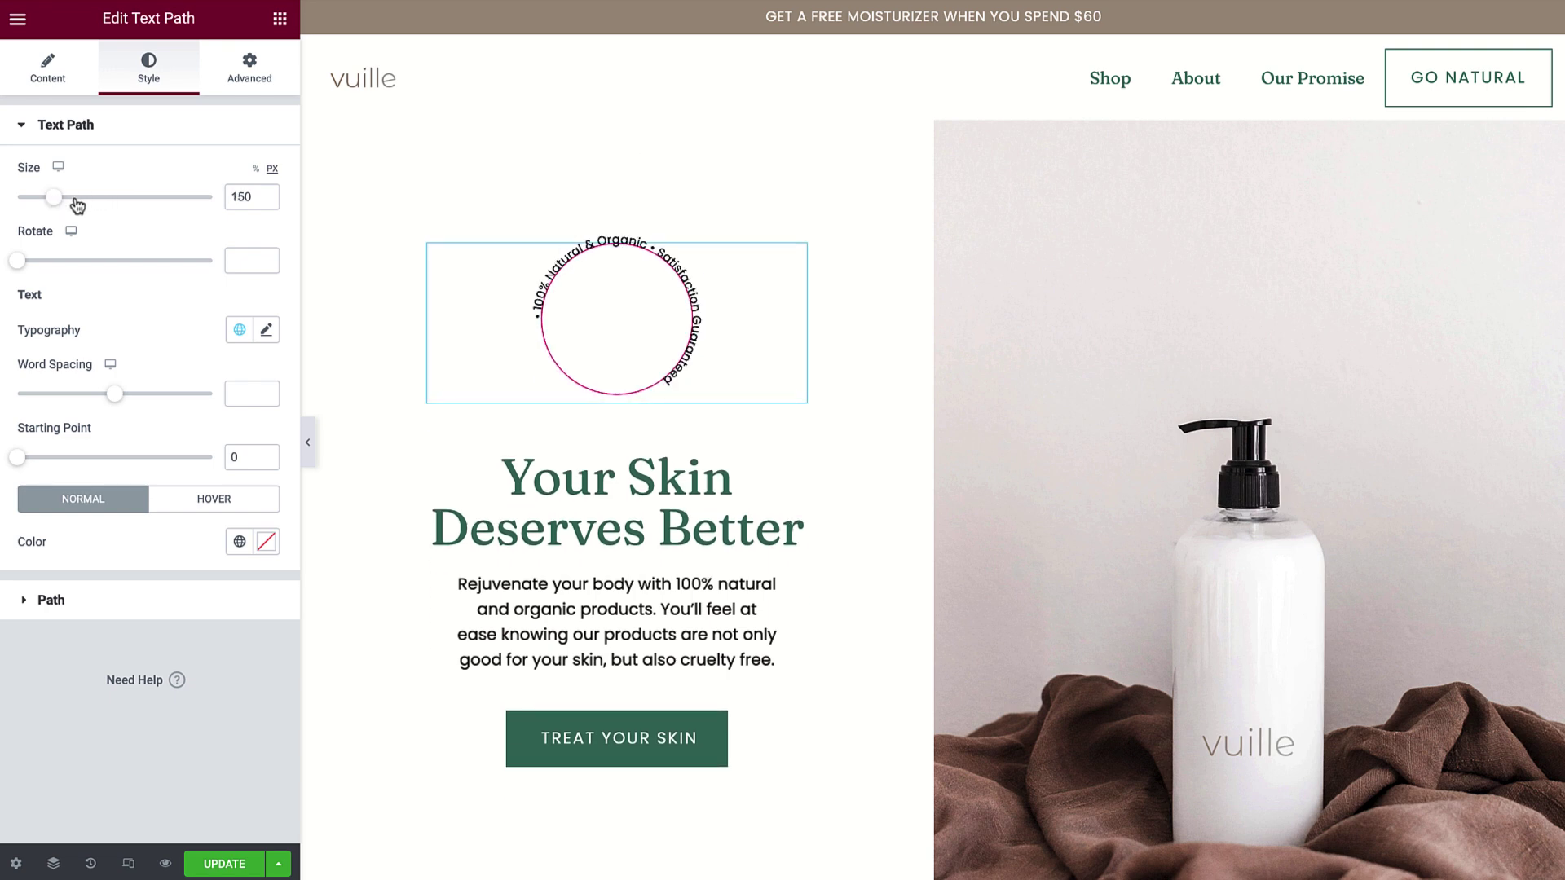
double_click(247, 197)
text(175)
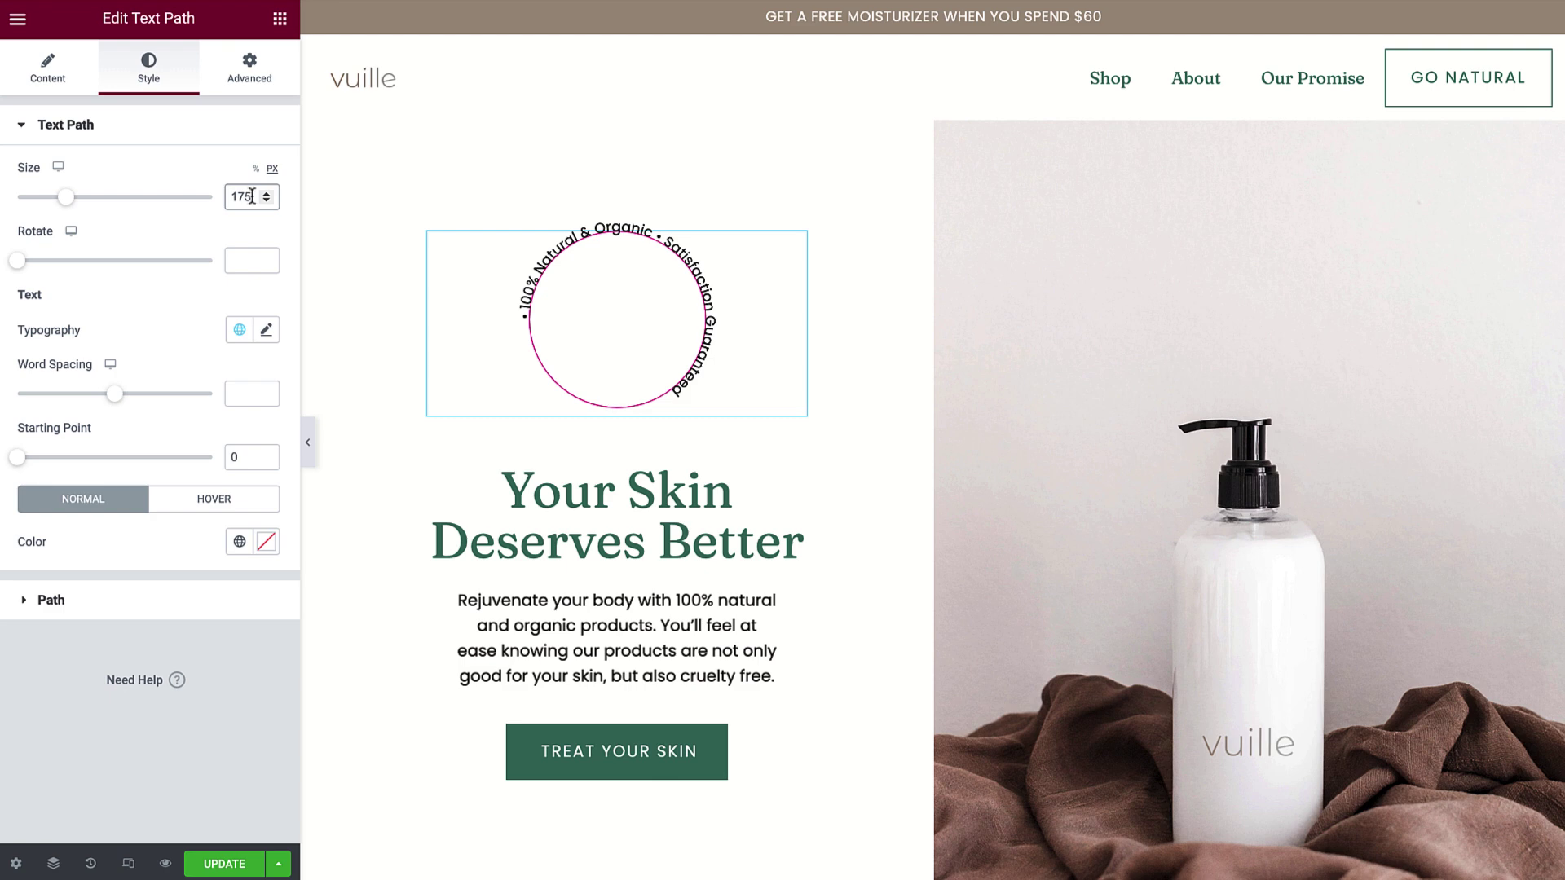
Rotate the circular text by 15 degrees
drag(18, 262, 136, 267)
drag(167, 265, 190, 264)
double_click(252, 262)
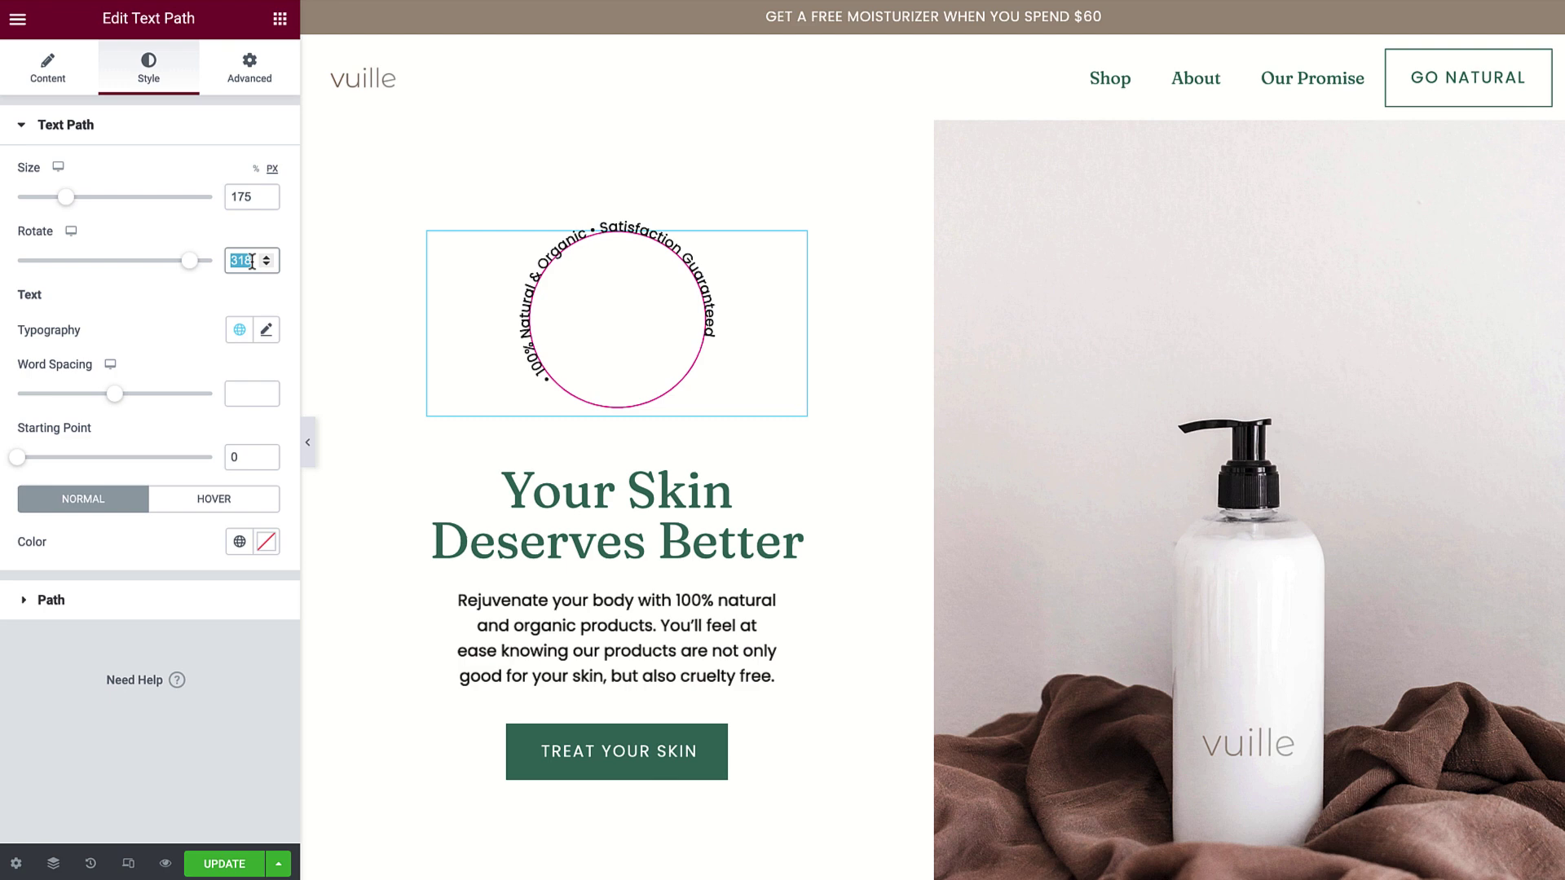
text(15)
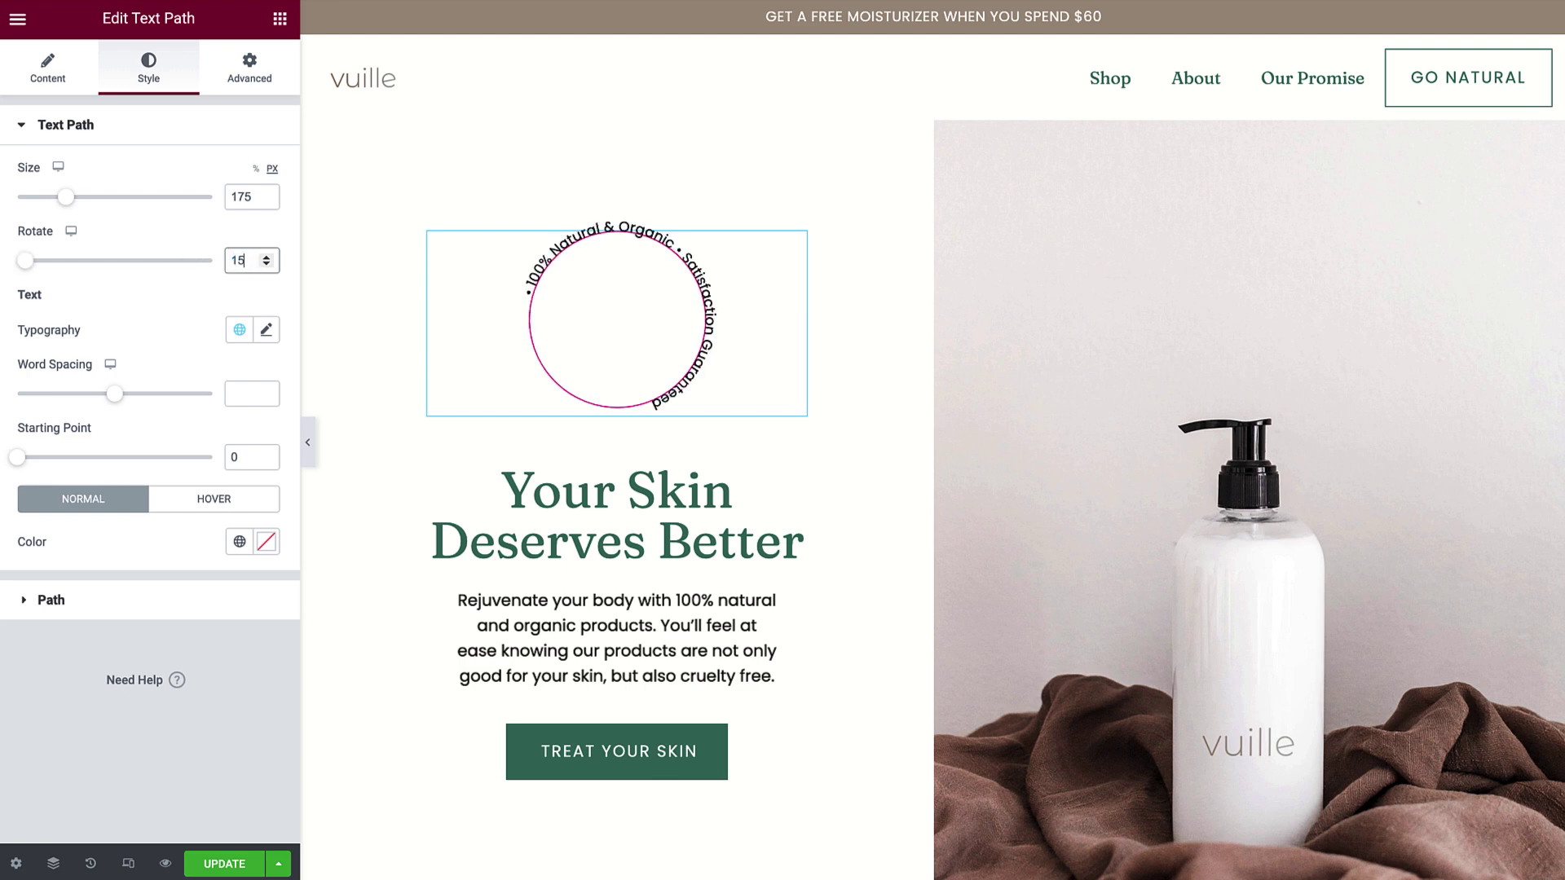
Apply the Secondary global font and set the typography size to 31
click(241, 331)
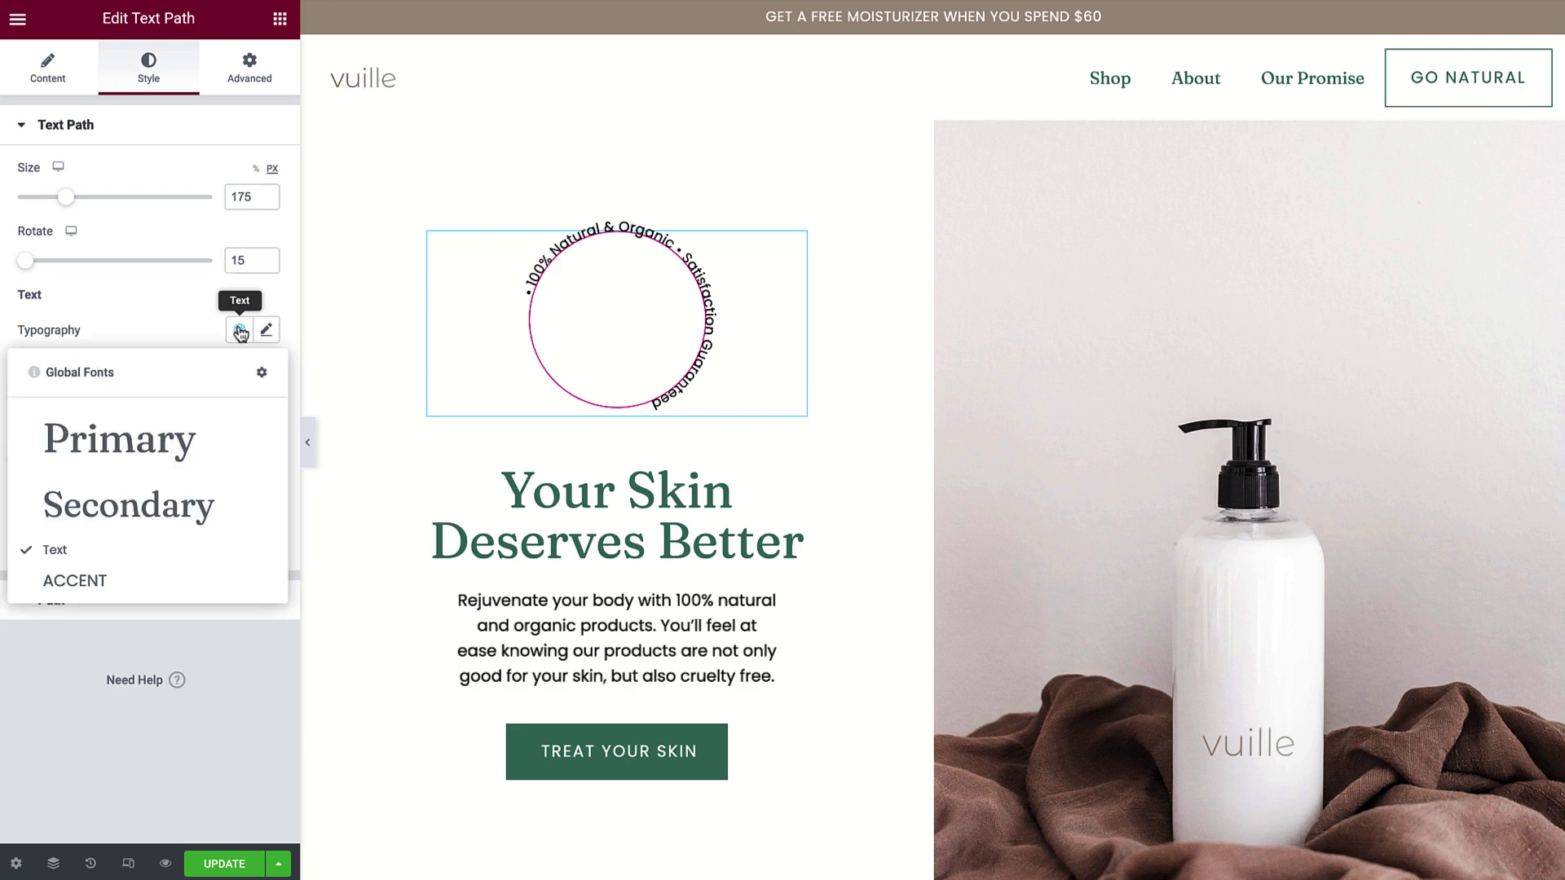
click(241, 483)
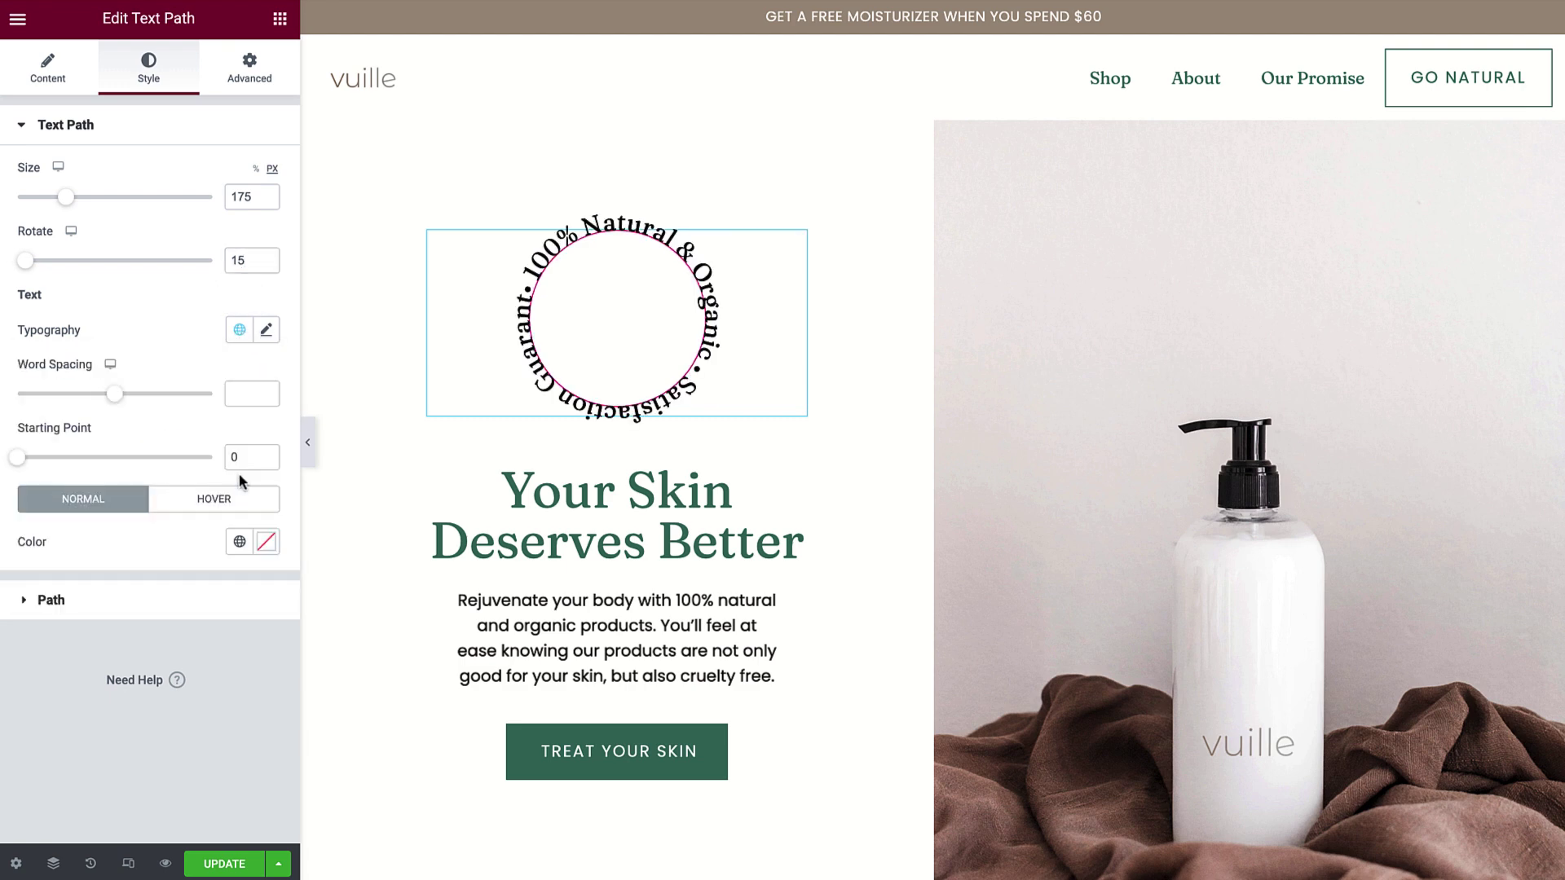
click(264, 330)
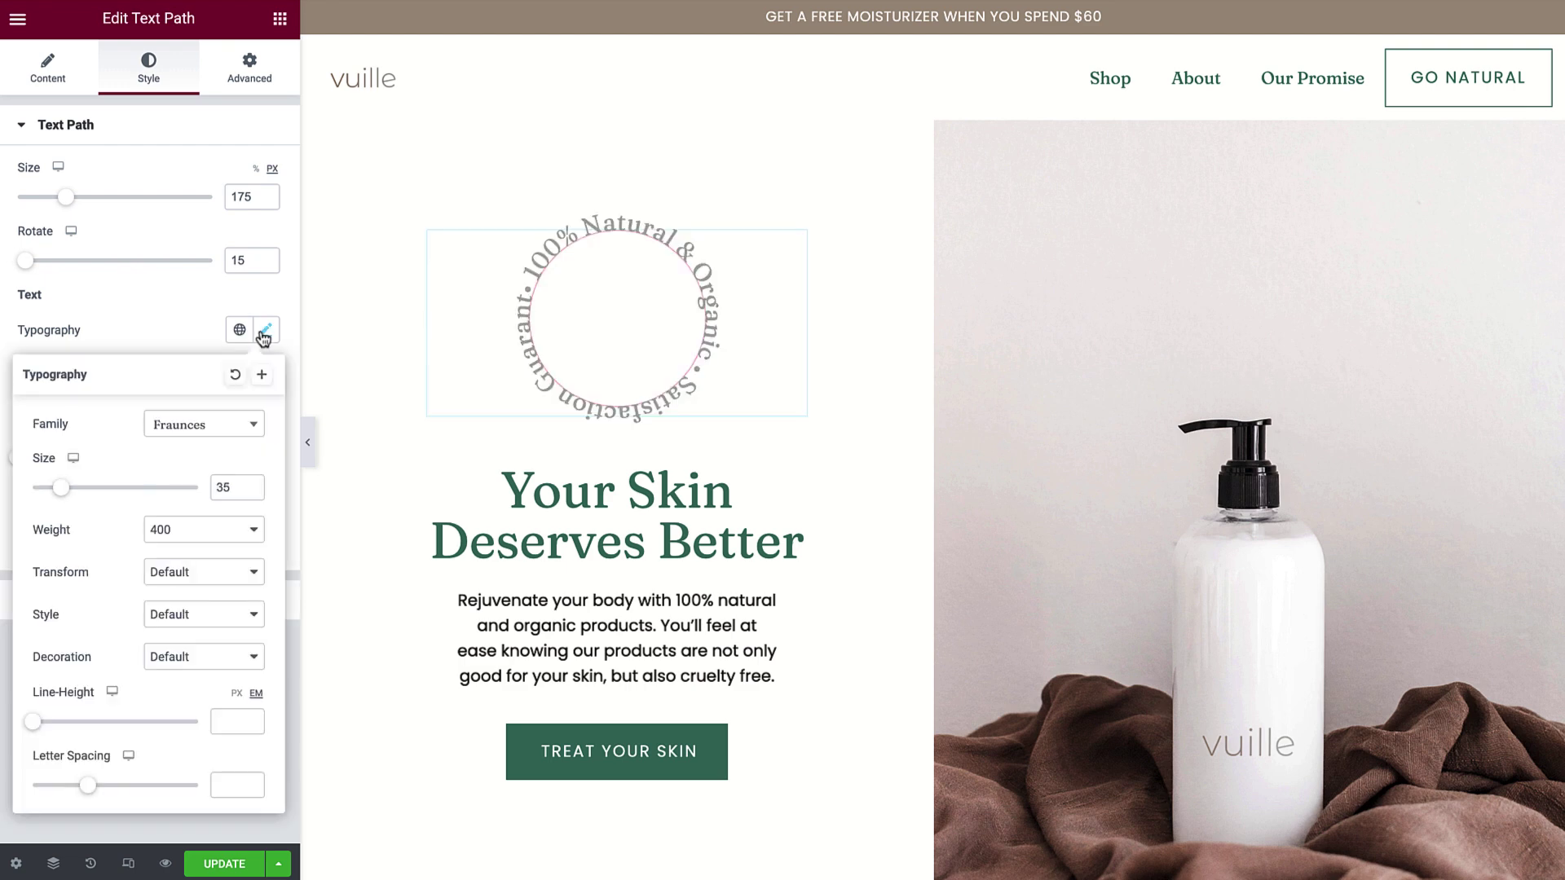
click(250, 491)
click(250, 491)
click(250, 492)
click(250, 492)
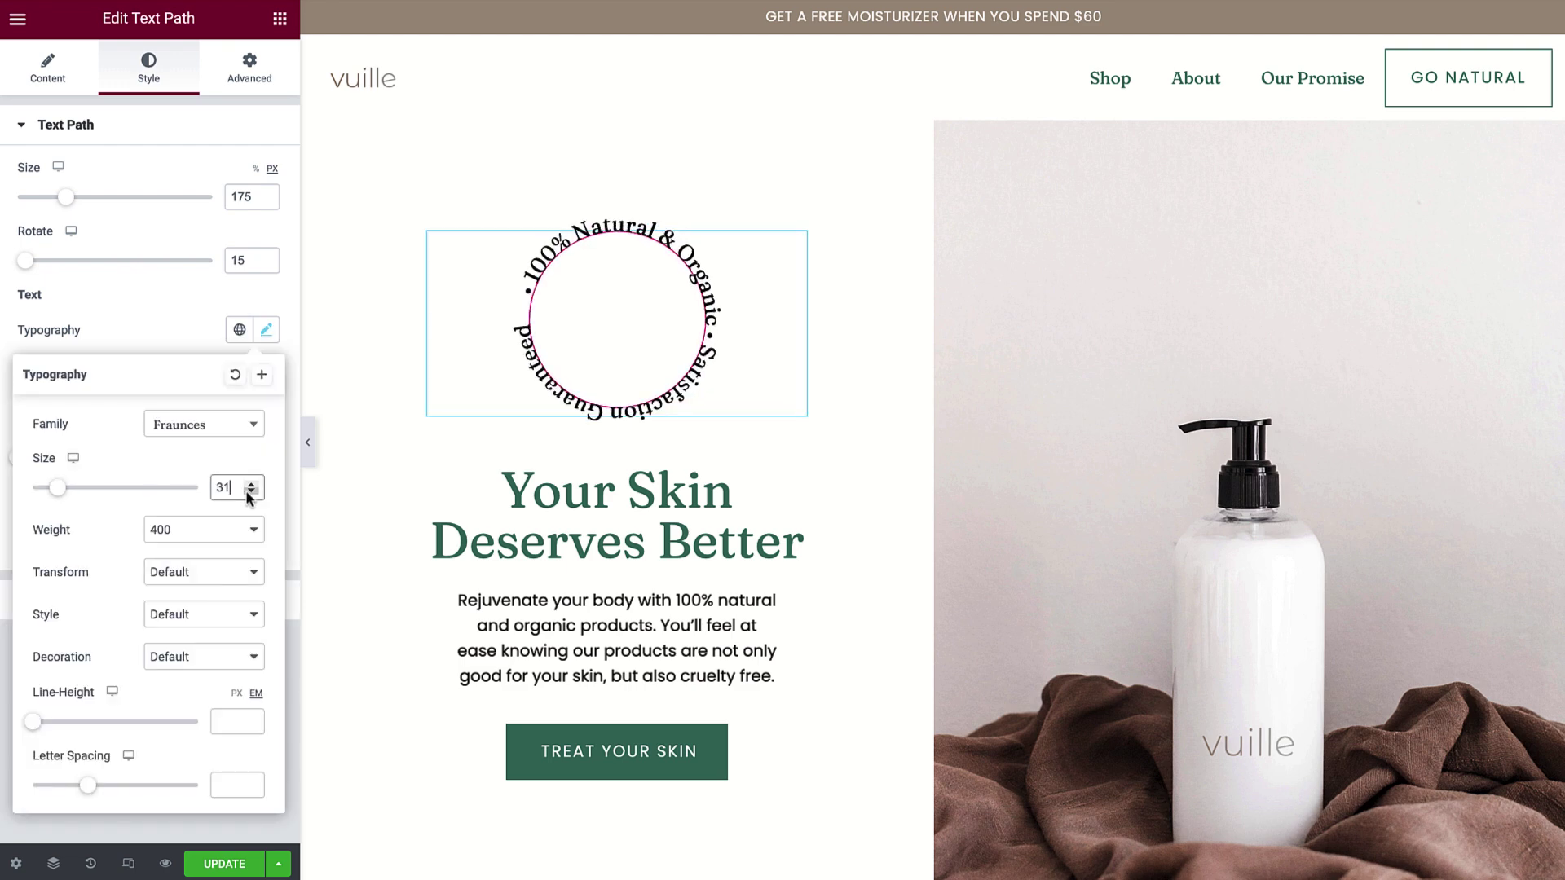
click(266, 331)
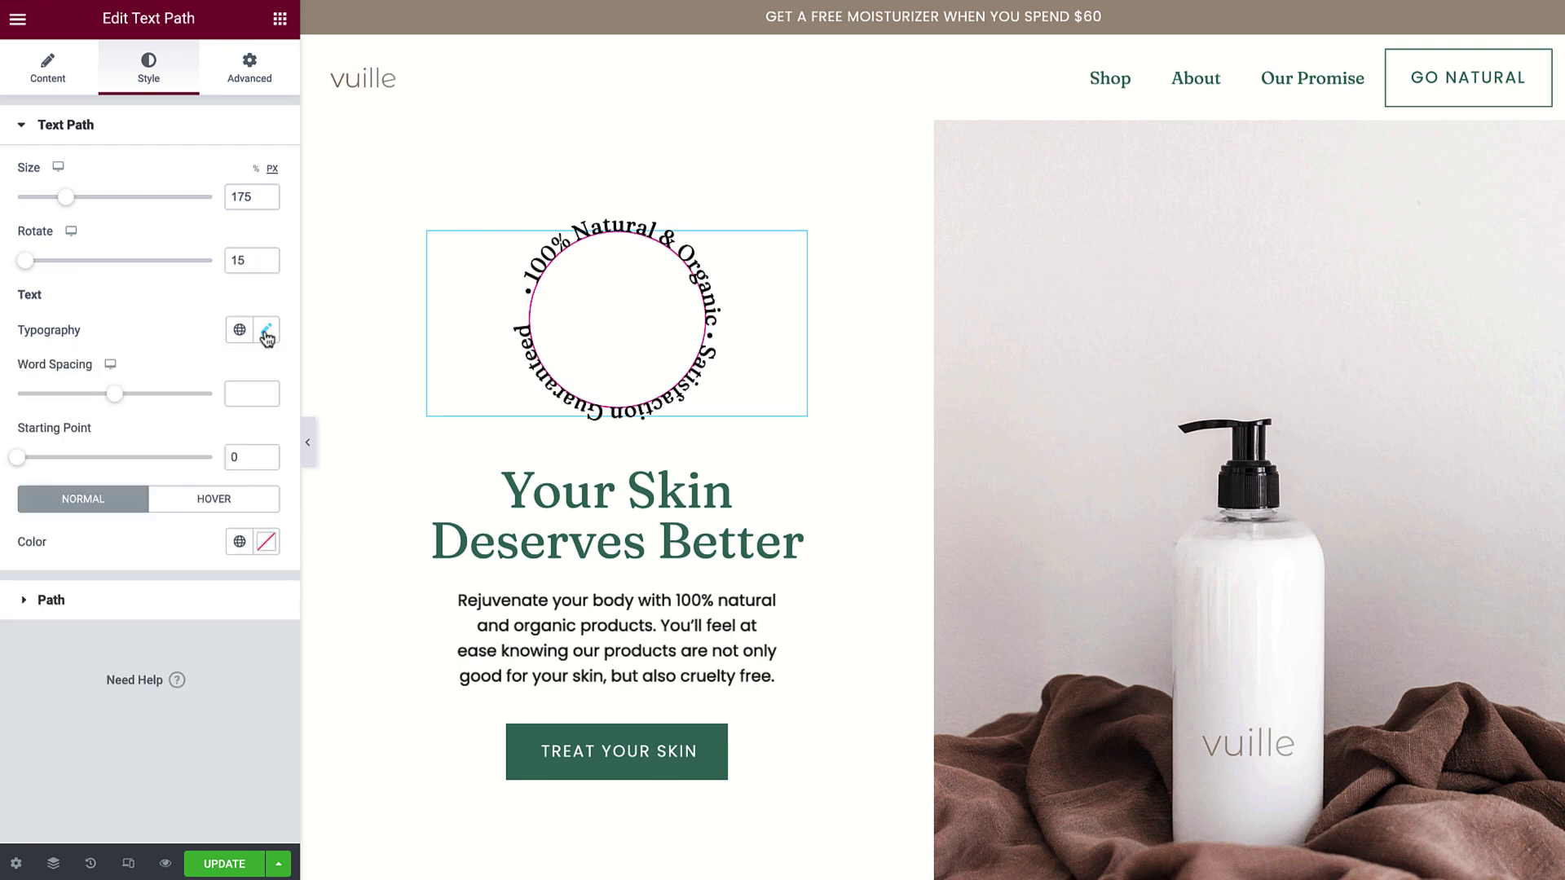
Set word spacing to 5 and clear the Starting Point value
click(265, 390)
click(266, 392)
click(266, 392)
click(266, 391)
click(266, 392)
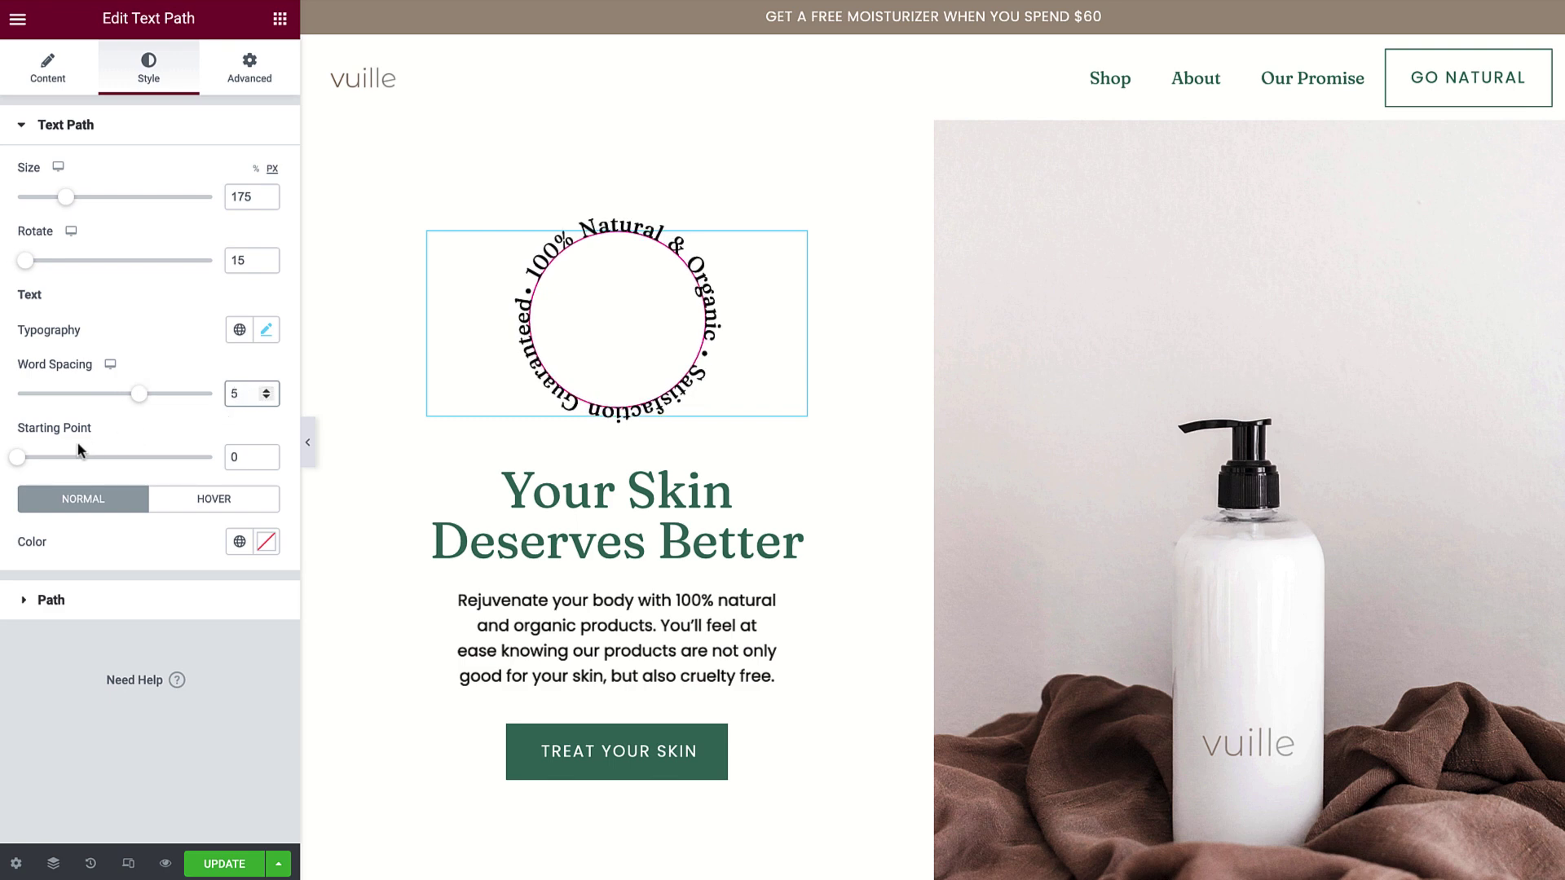
drag(21, 461, 65, 465)
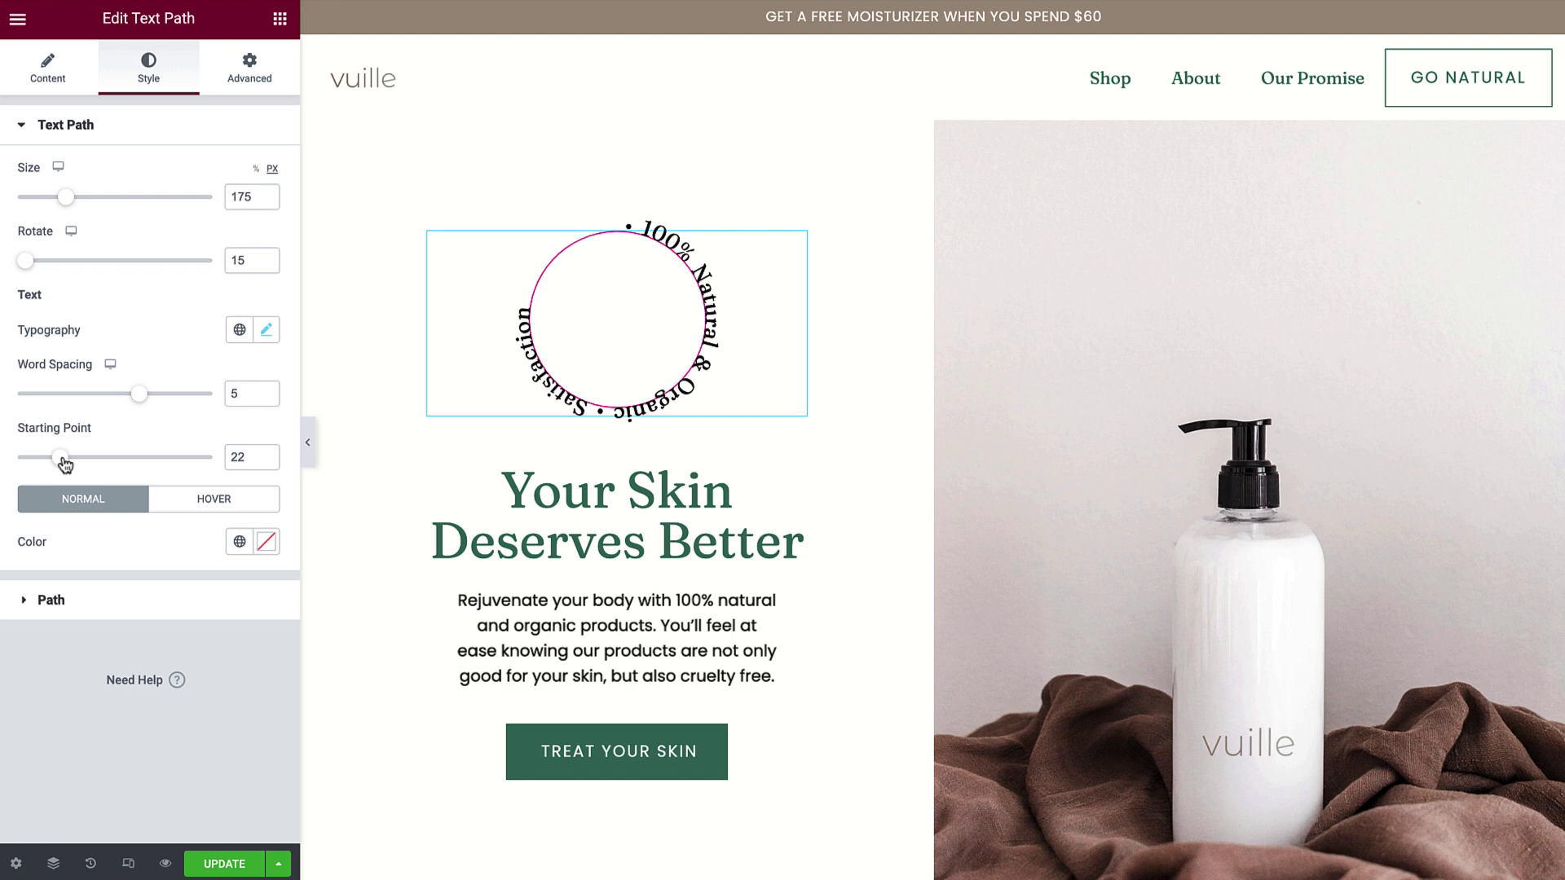
double_click(238, 457)
key(BackSpace)
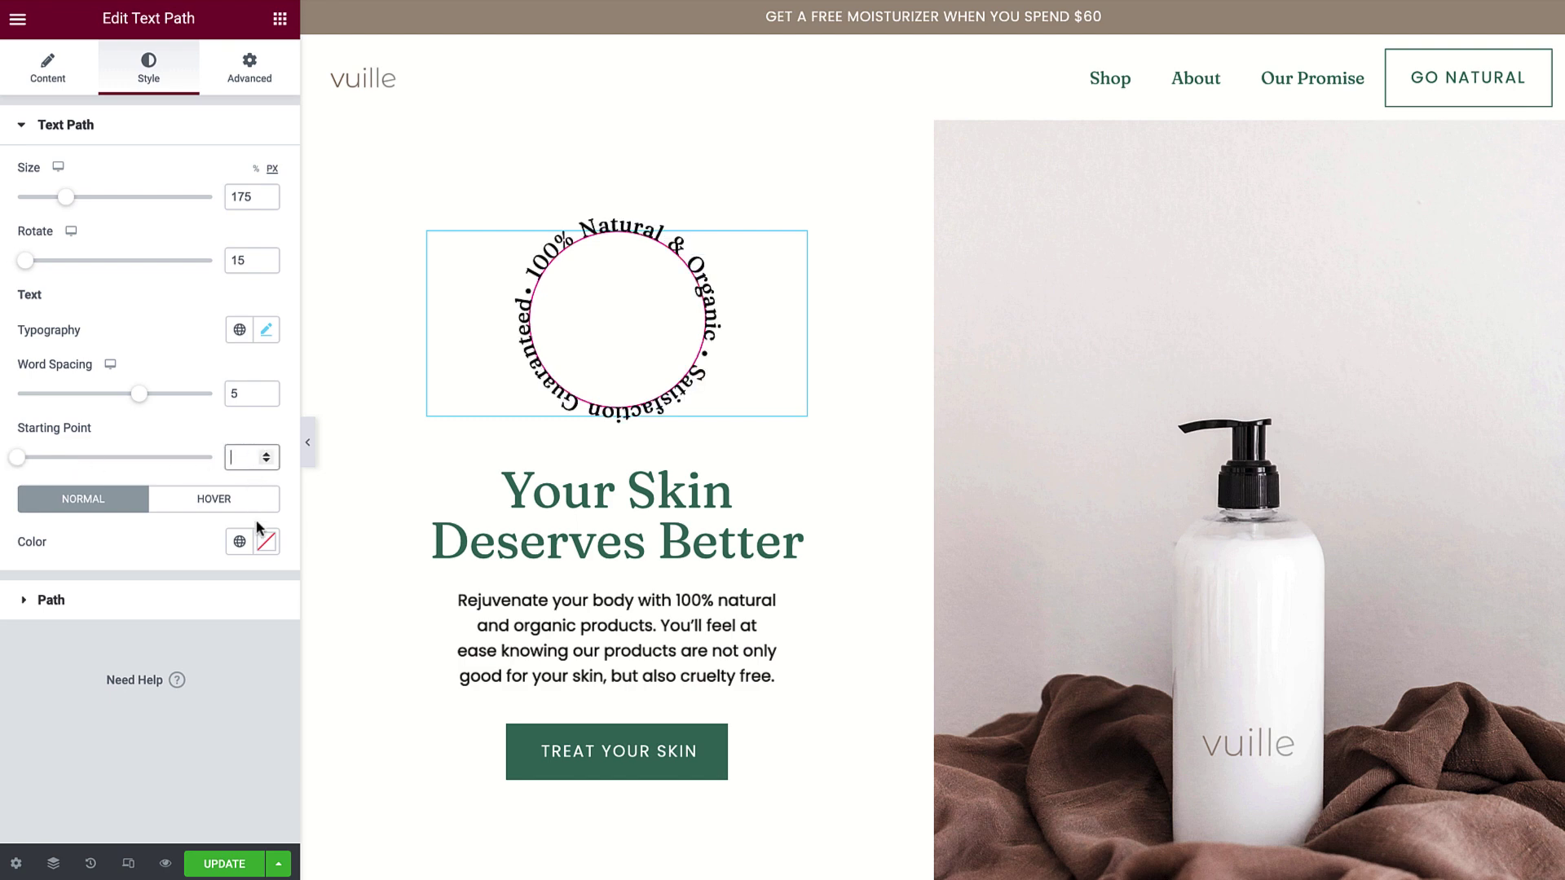
Set the text colour to the Accent global colour #7D4548, then switch to the Hover state
click(265, 542)
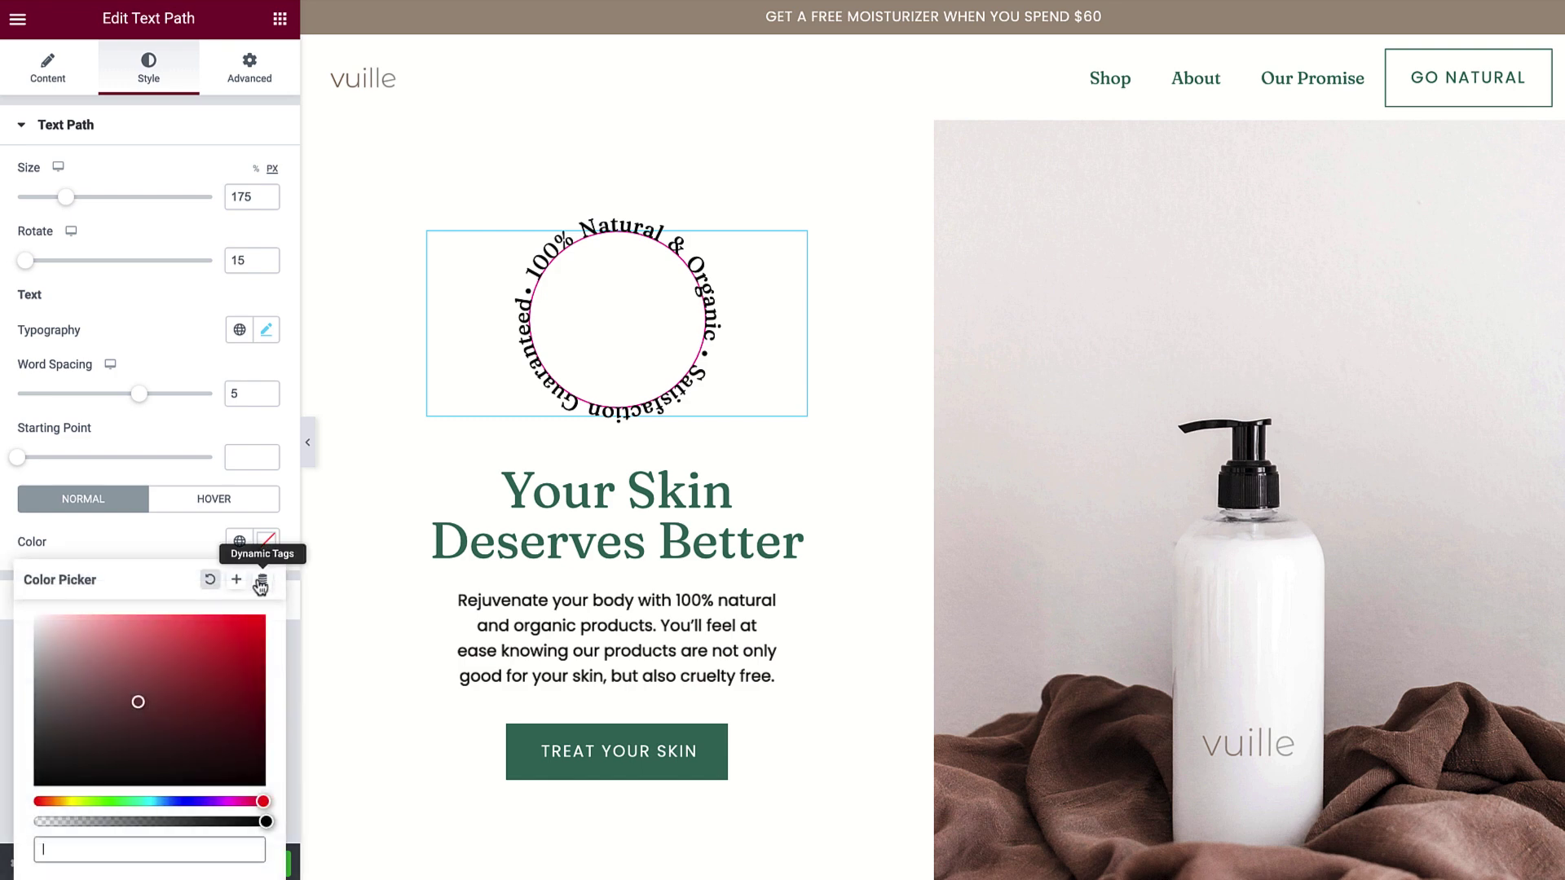
text(#DD111C)
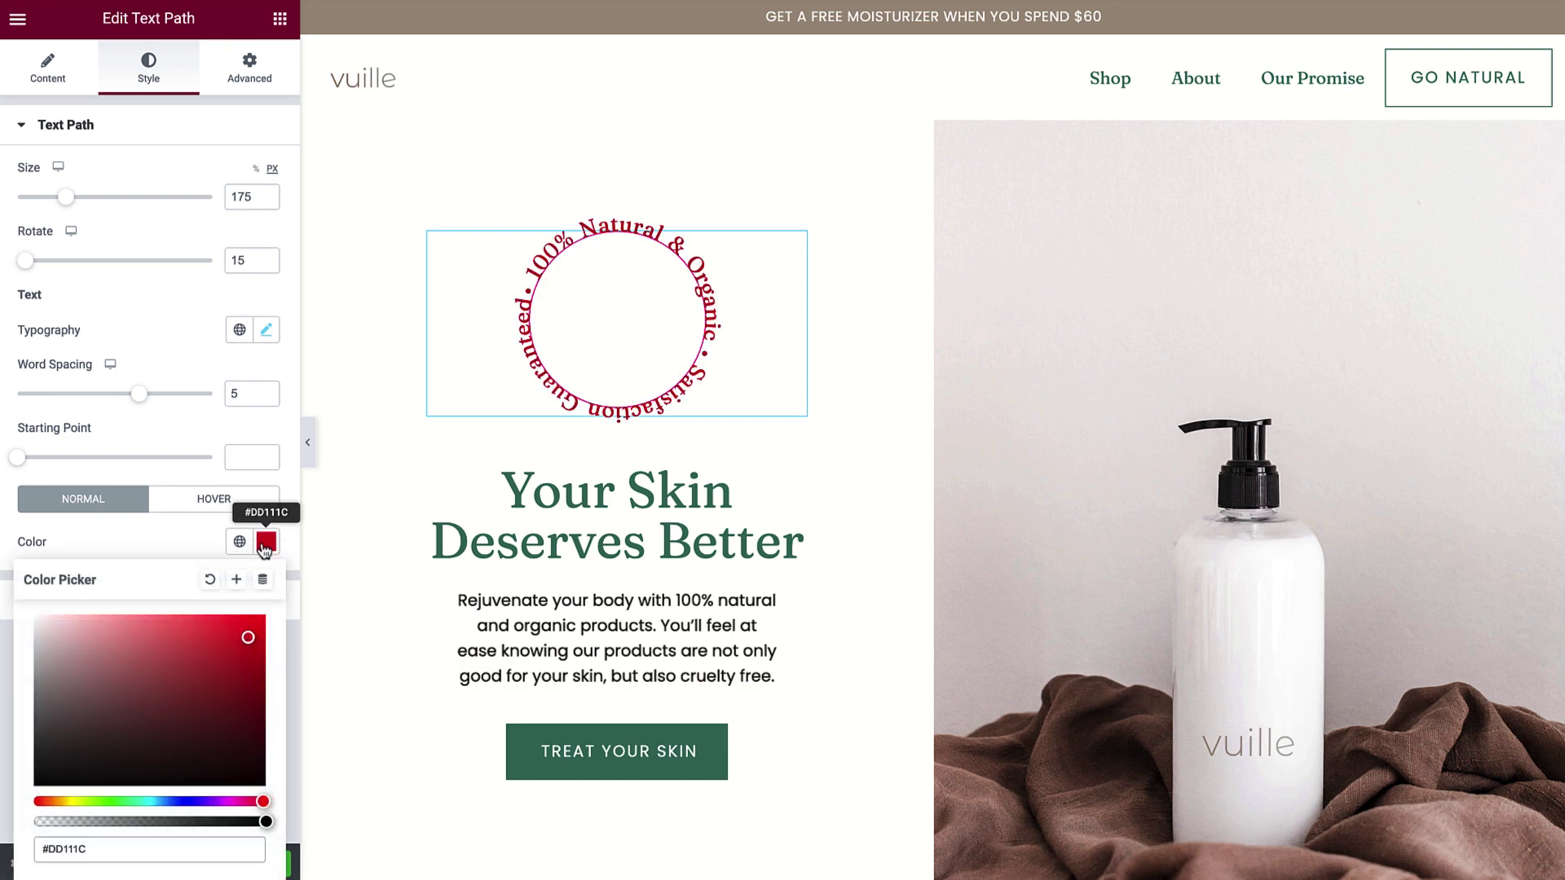
click(265, 544)
click(240, 542)
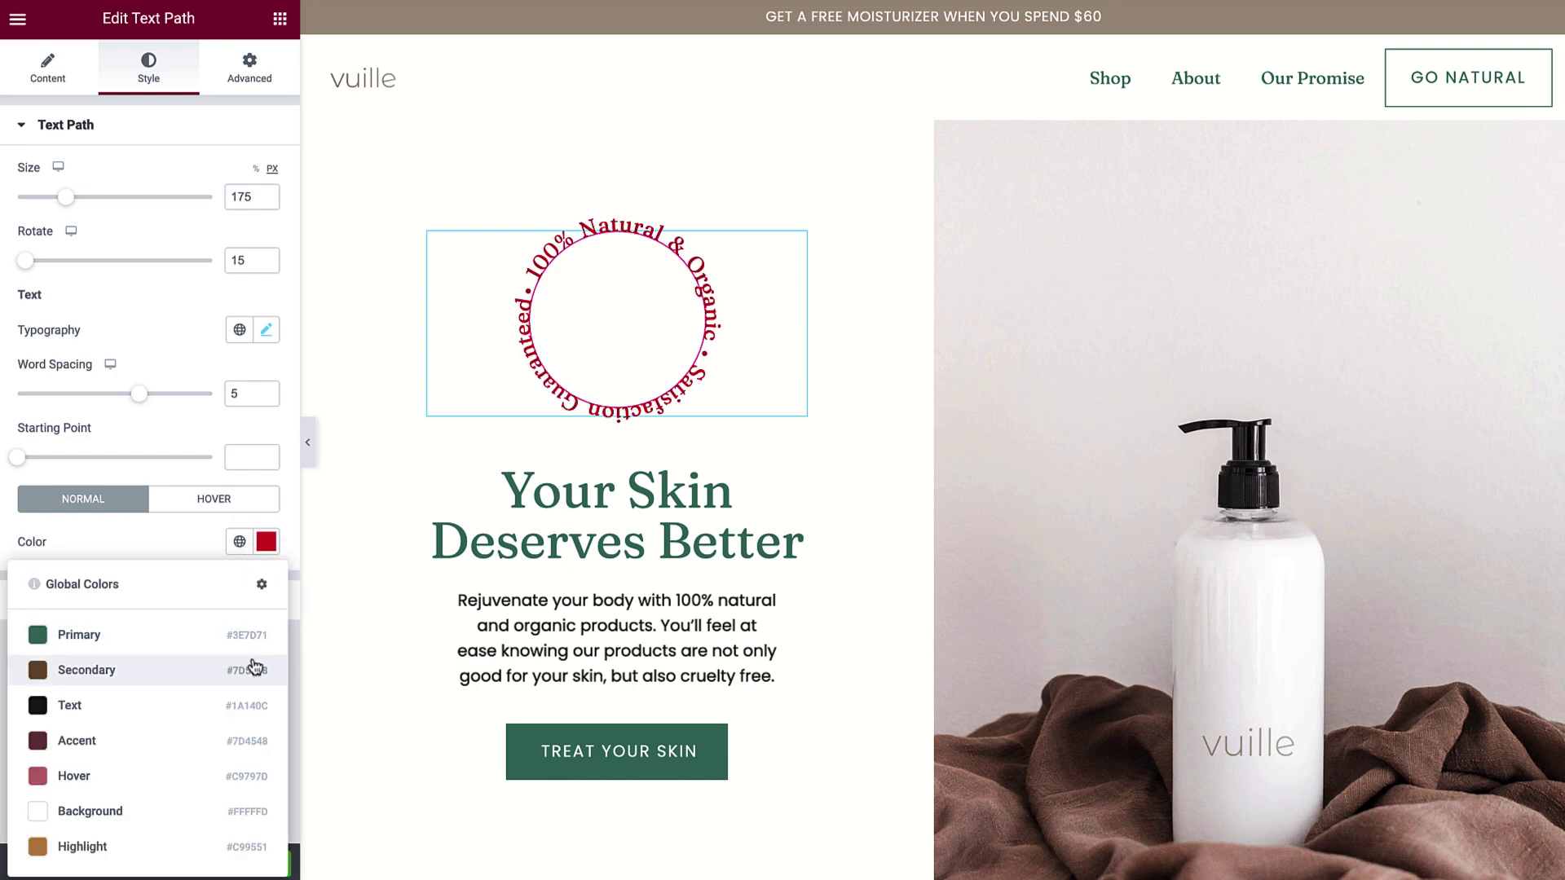
click(244, 741)
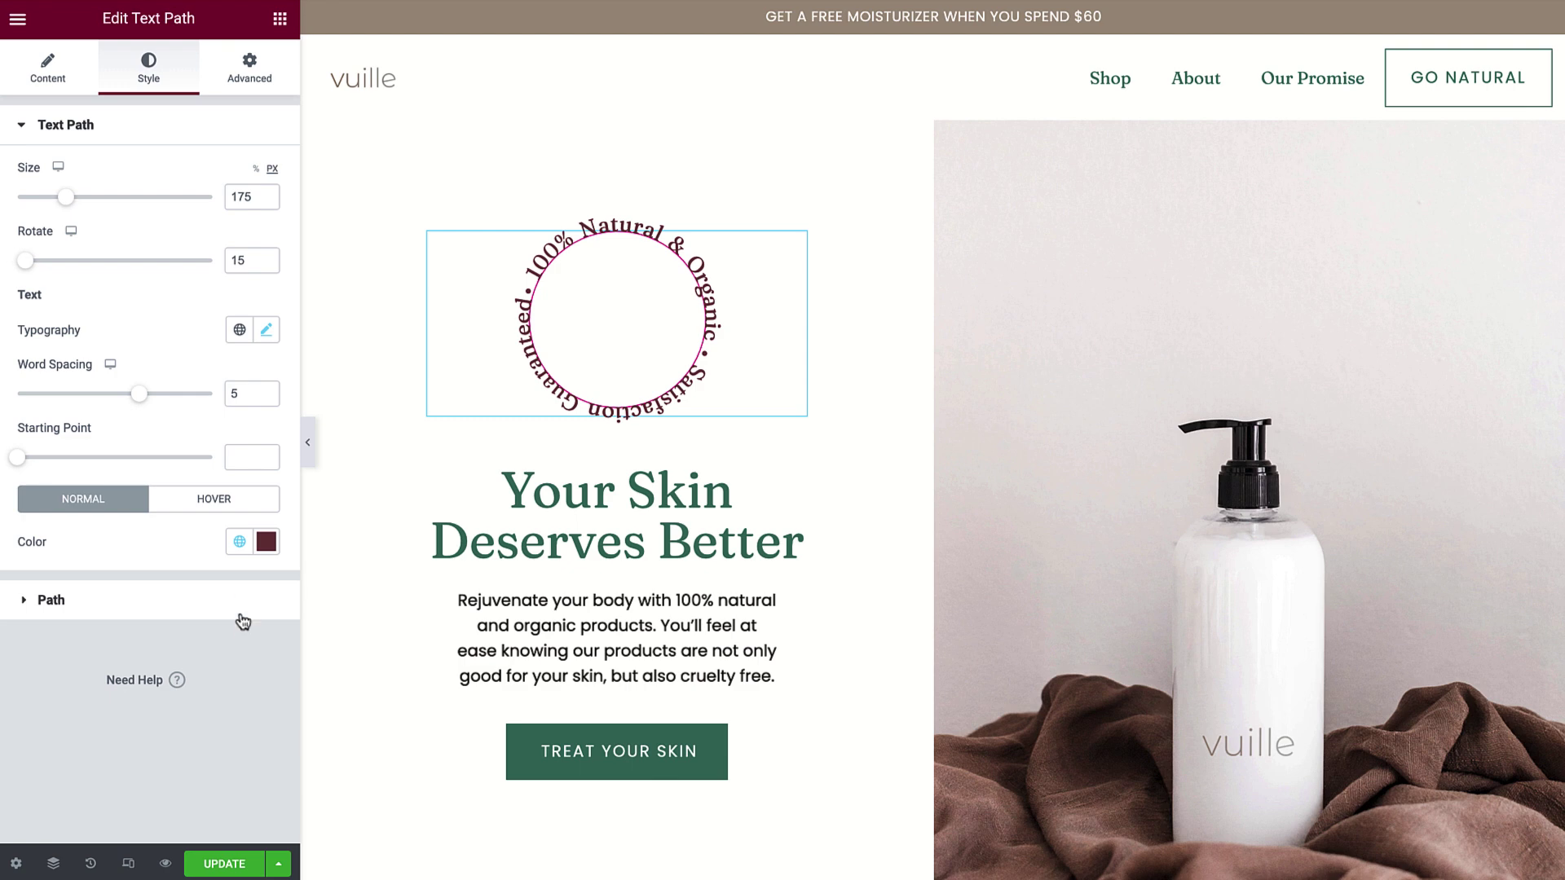
click(231, 509)
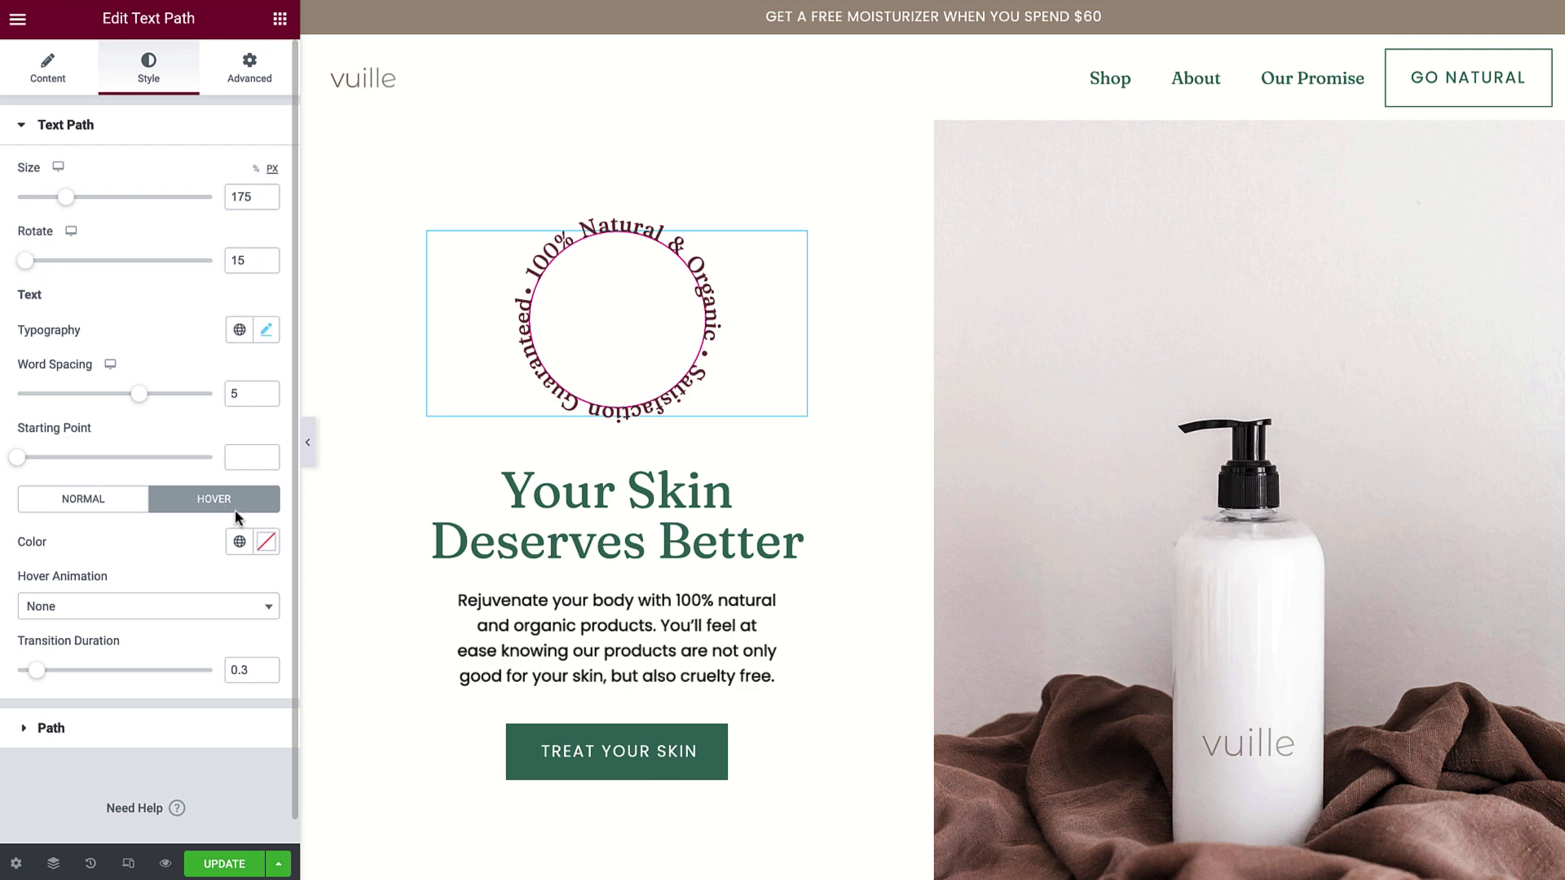
Give hover the Hover global colour, Grow animation and 0.5 s transition; expand Path styling
click(242, 545)
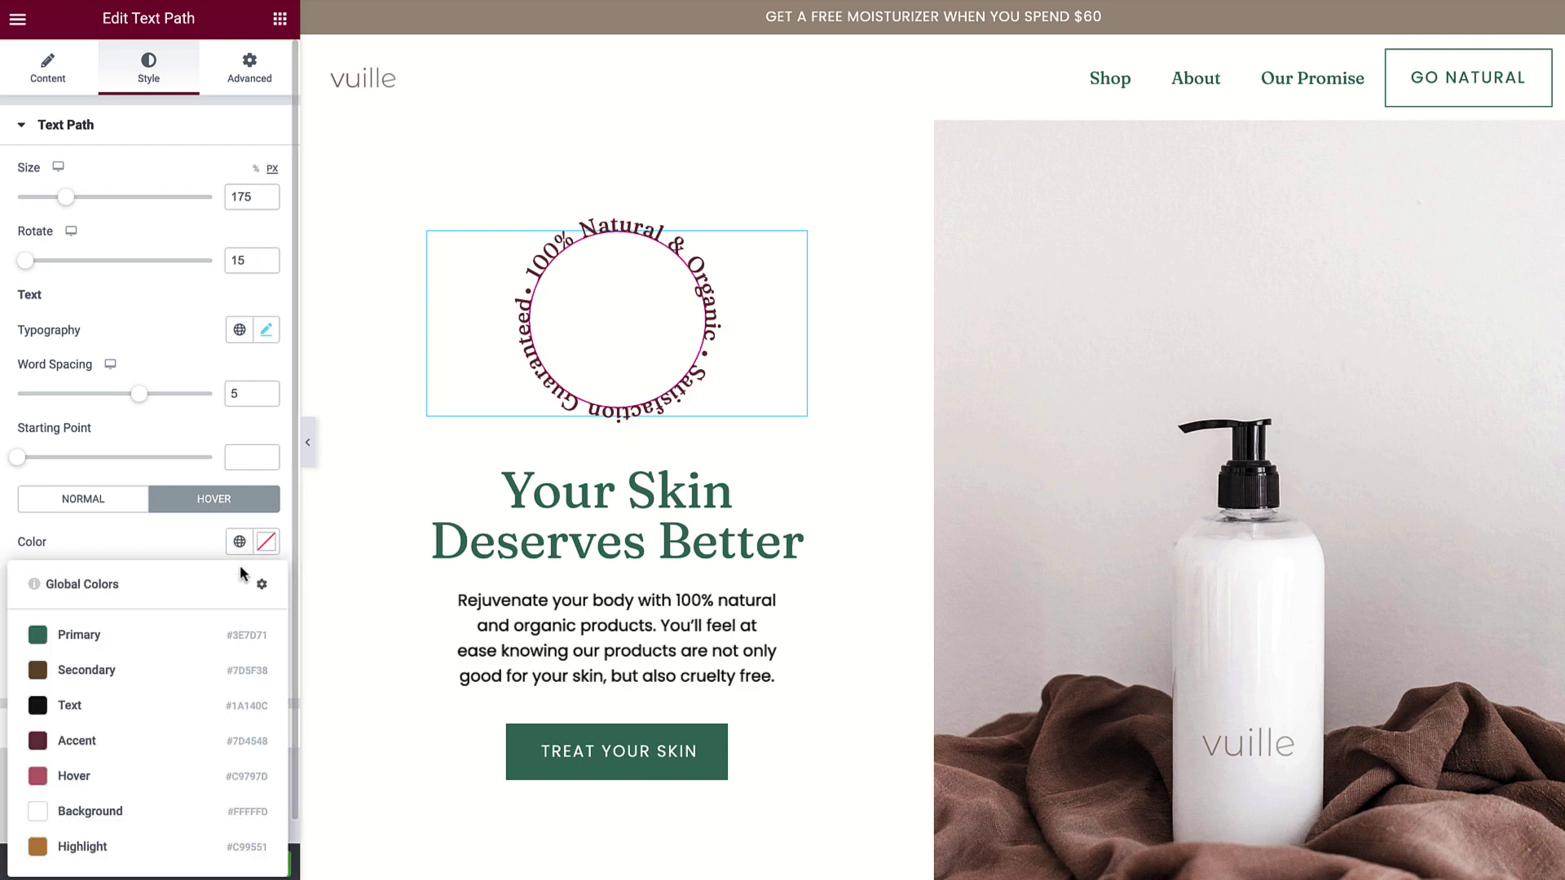
click(234, 773)
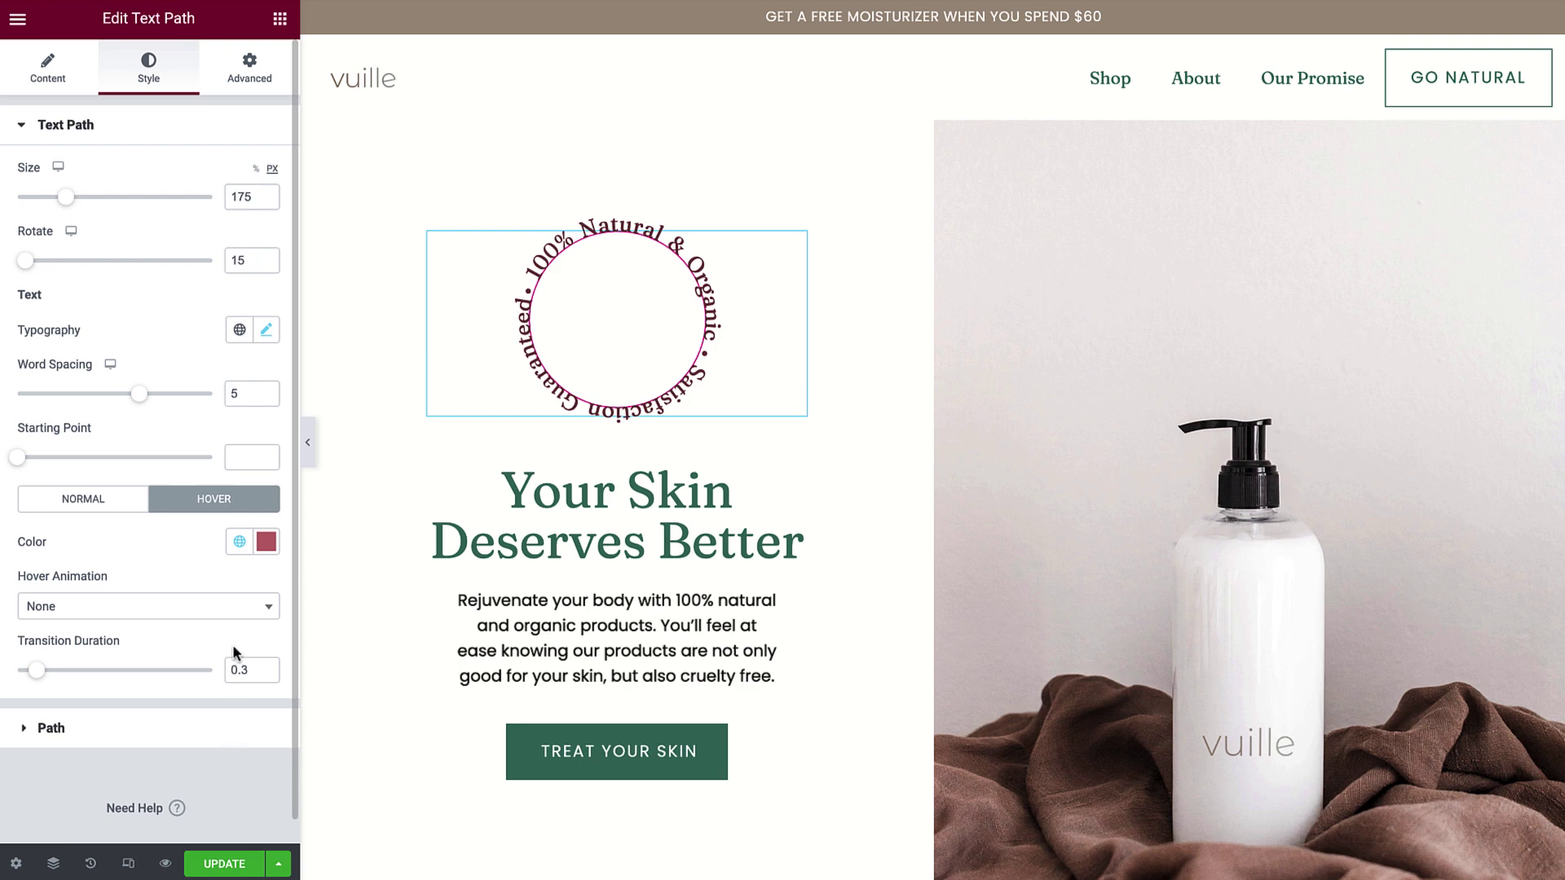
click(237, 611)
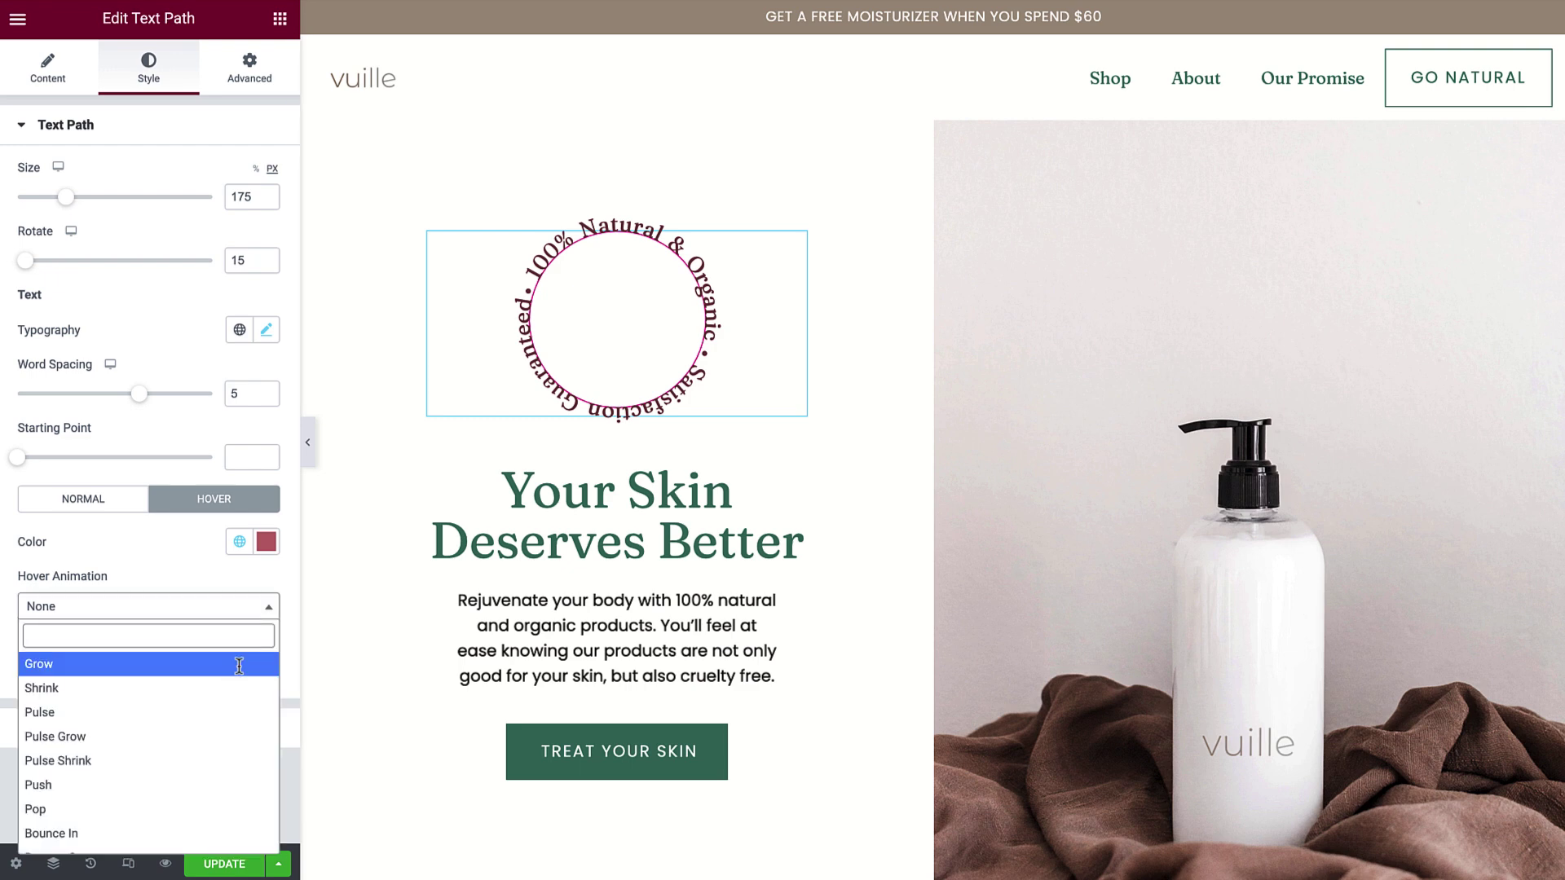
click(237, 662)
click(267, 666)
click(267, 666)
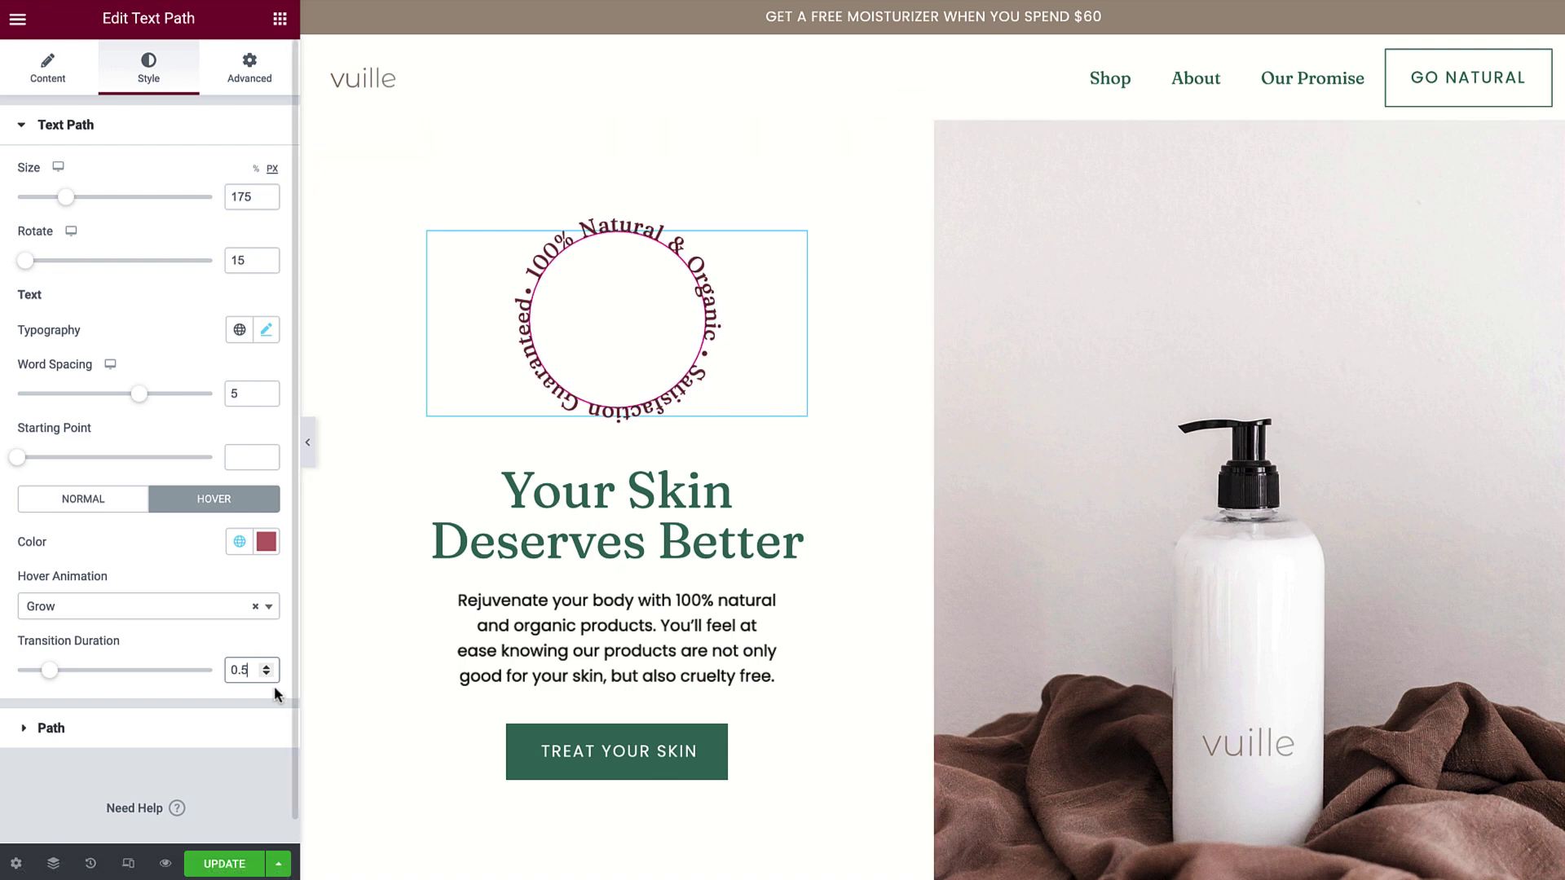
click(252, 729)
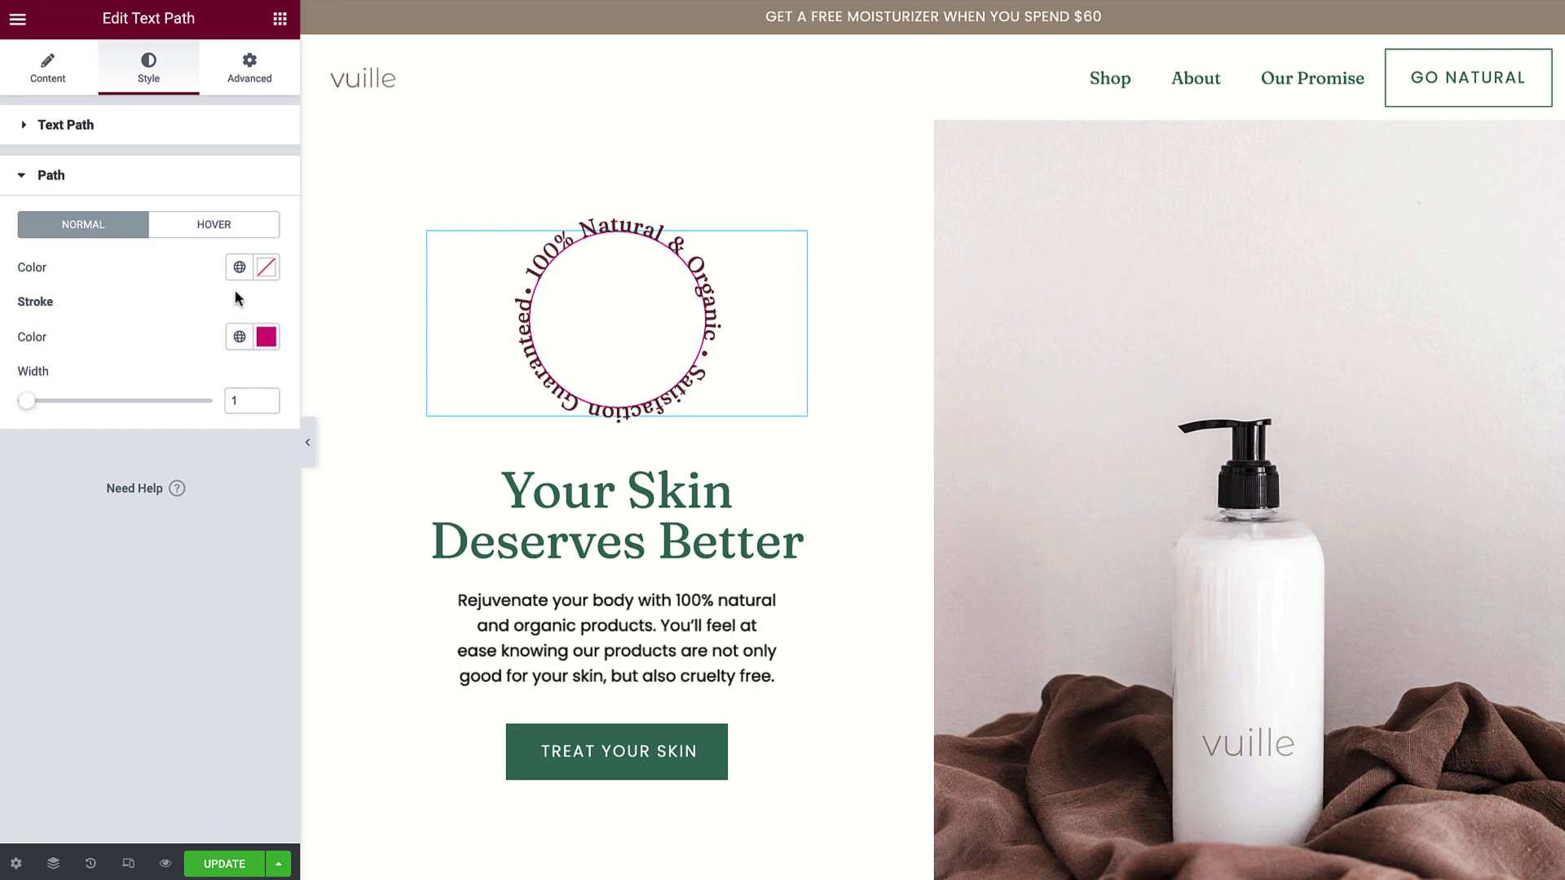
Set the circle path's fill to the Primary global colour and its stroke to Highlight
click(239, 267)
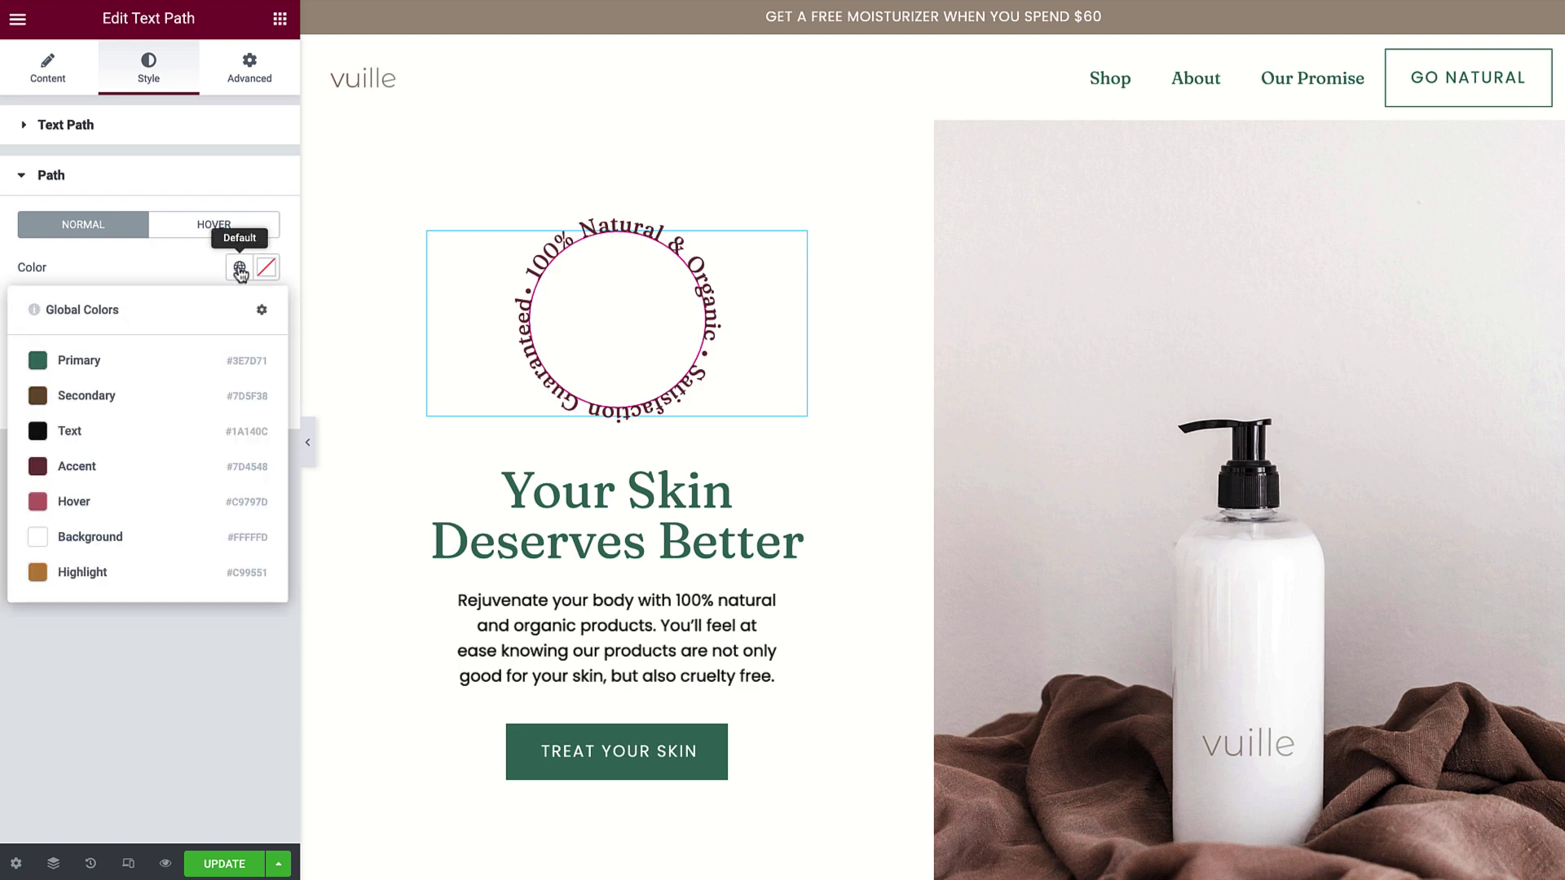
click(243, 361)
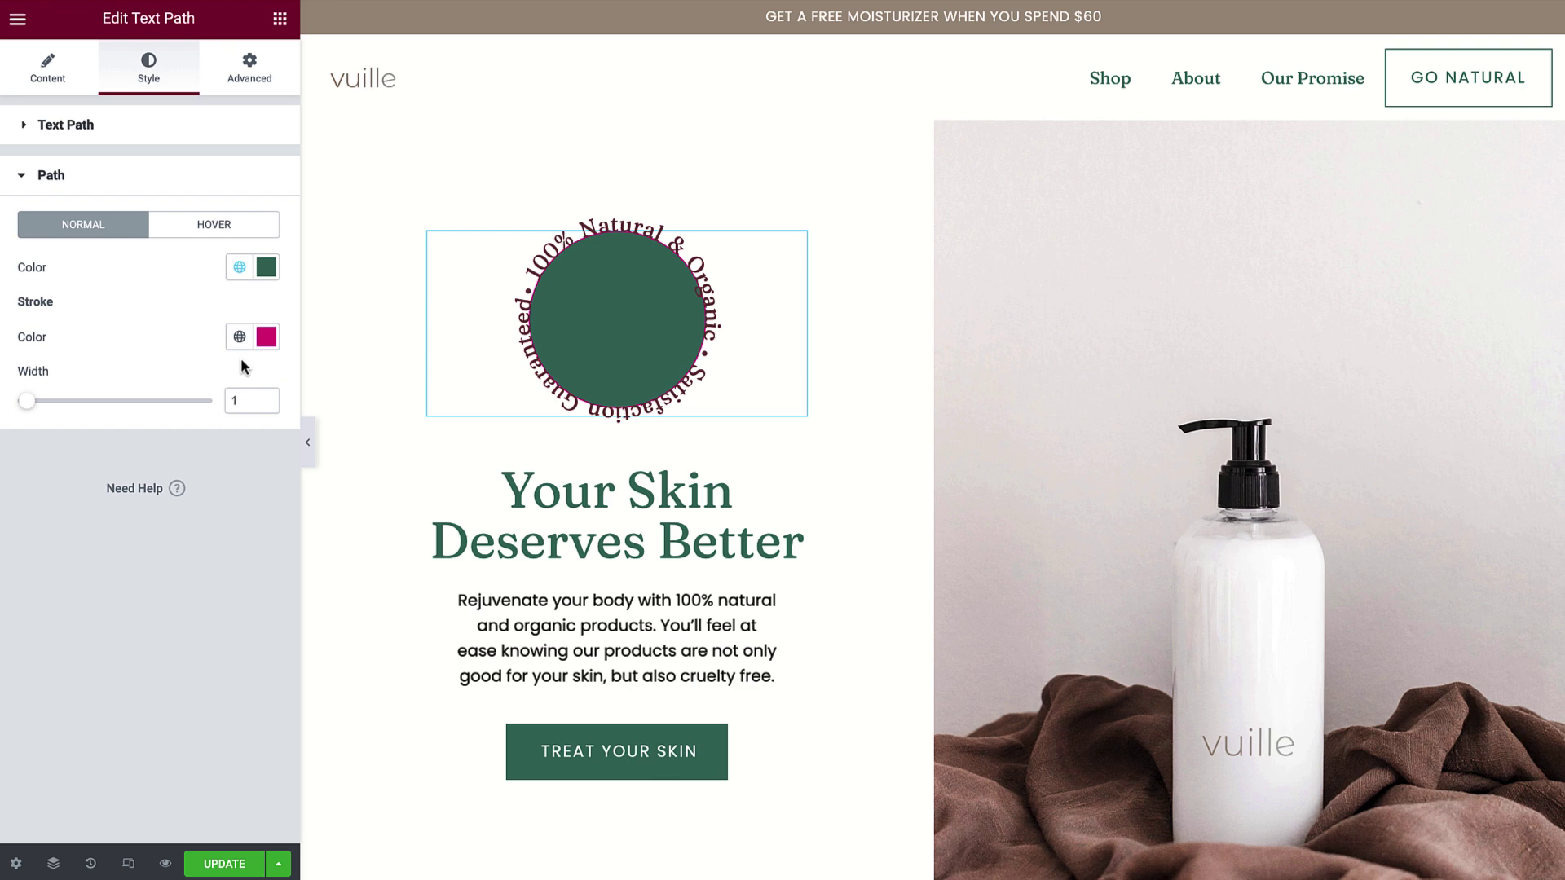
click(239, 337)
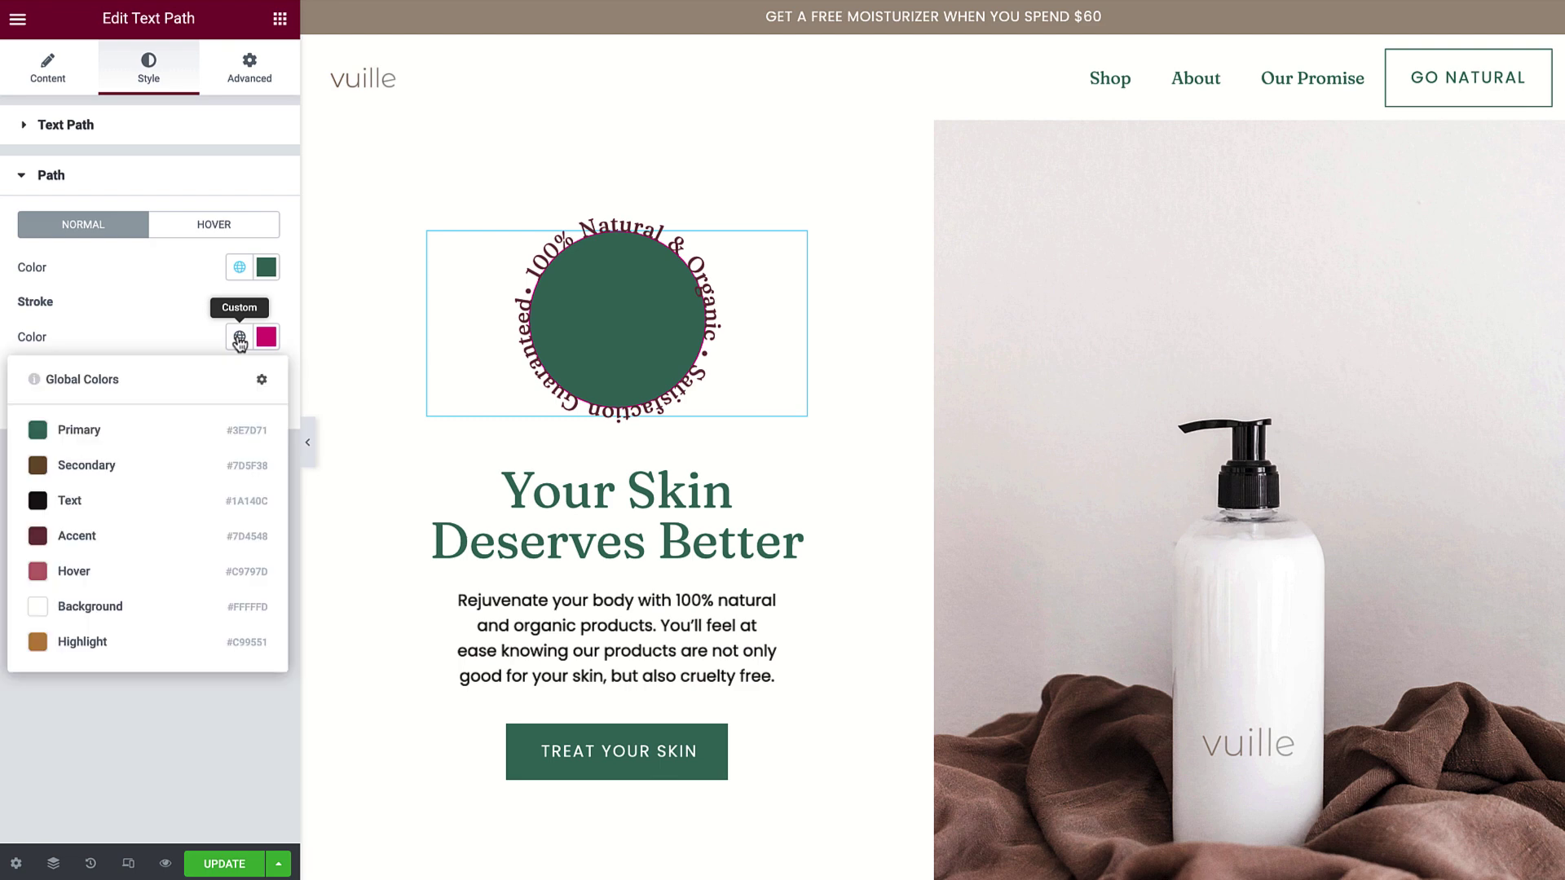
click(230, 643)
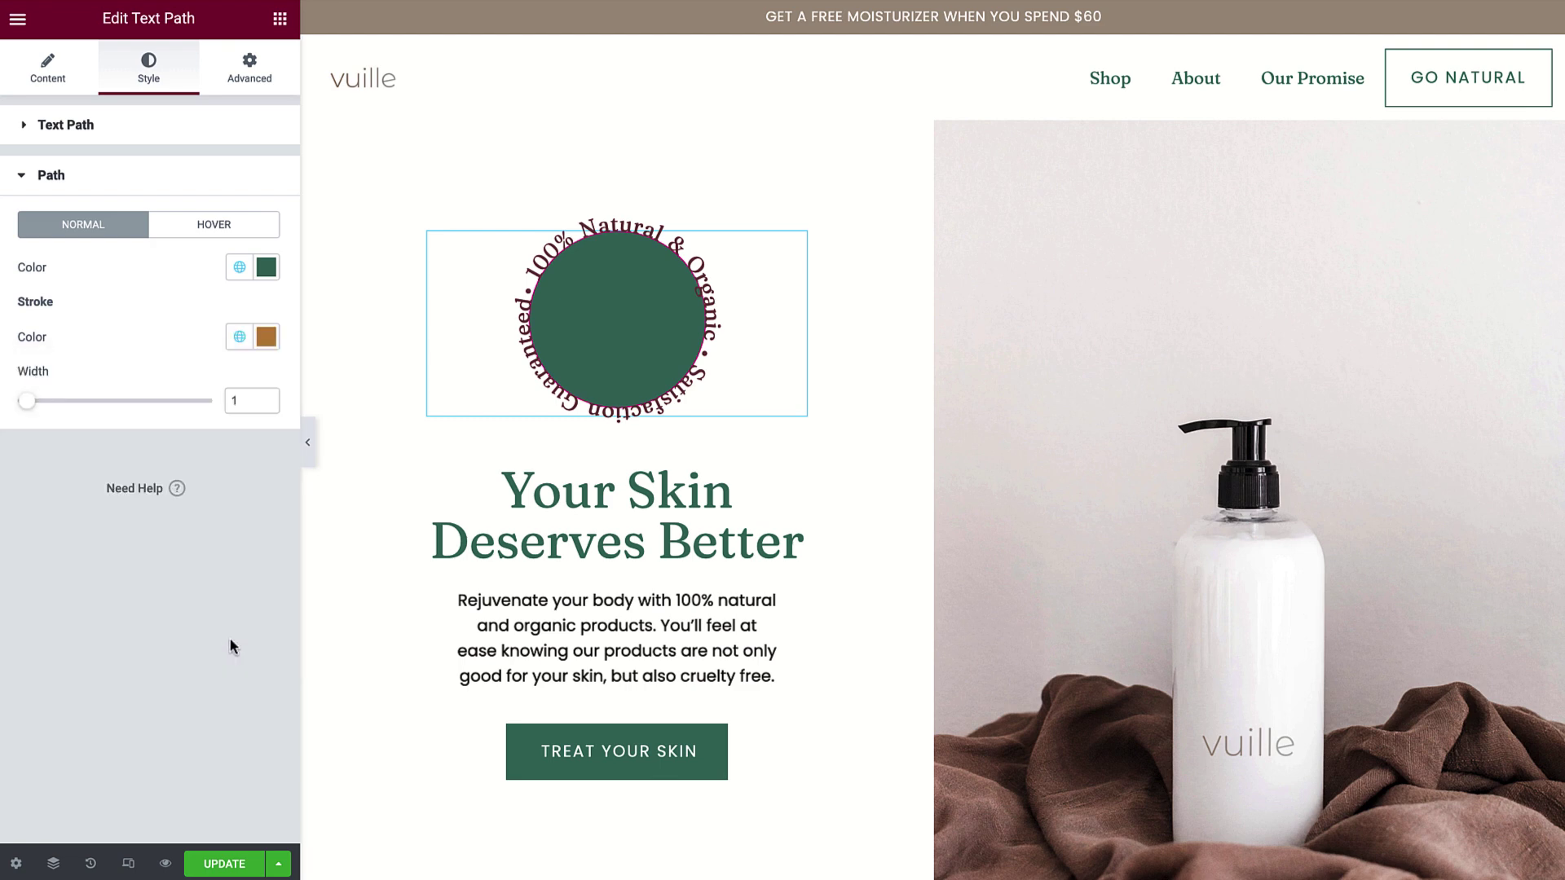
Set the path's stroke width to 70
drag(27, 401, 116, 419)
click(253, 401)
double_click(254, 401)
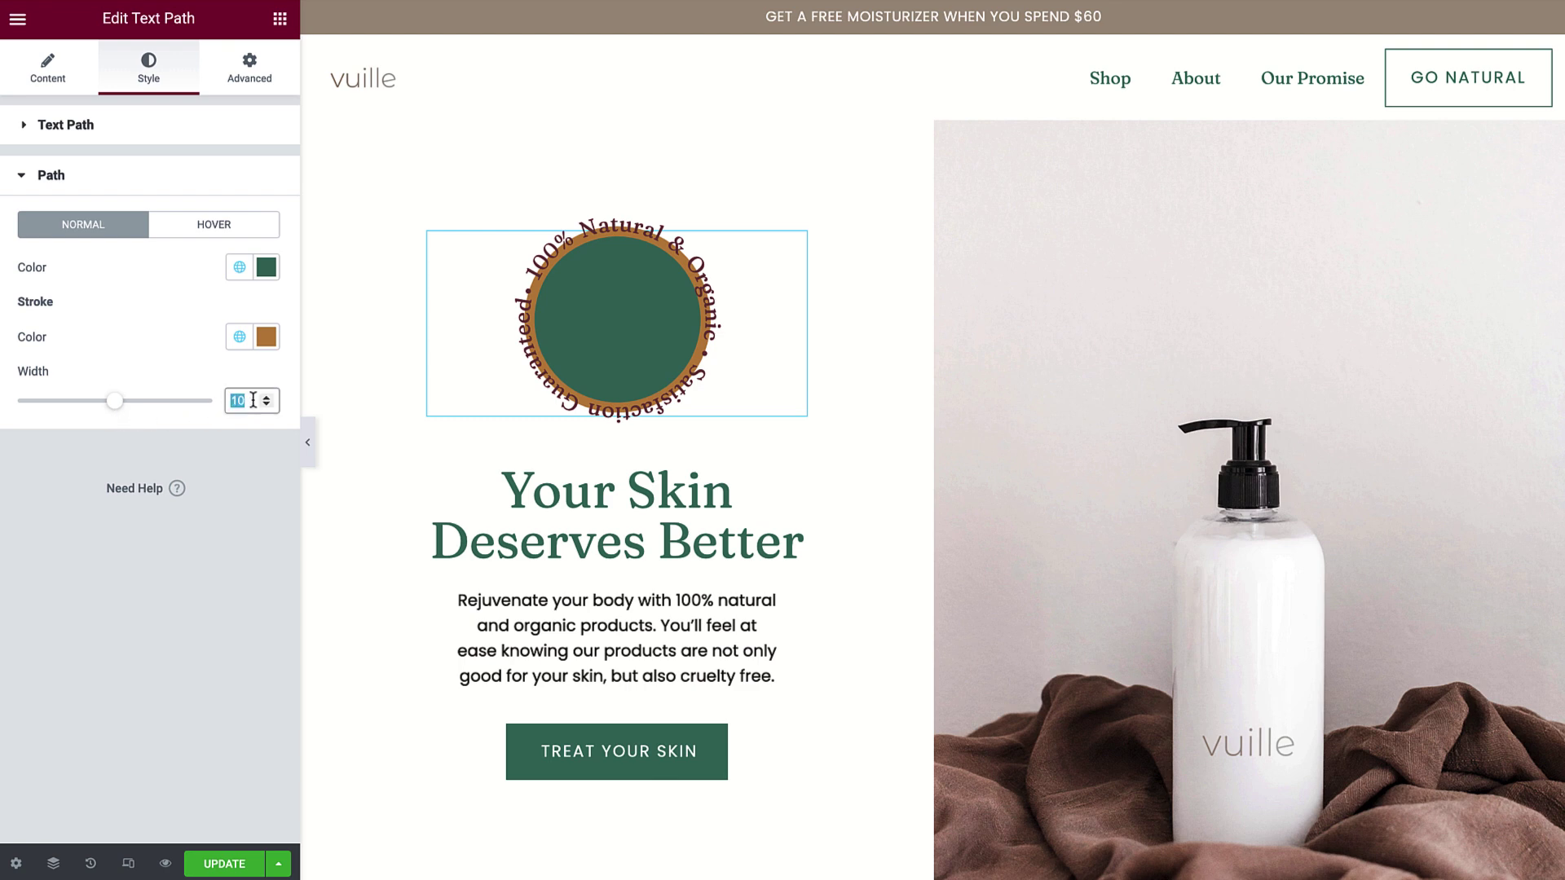
text(70)
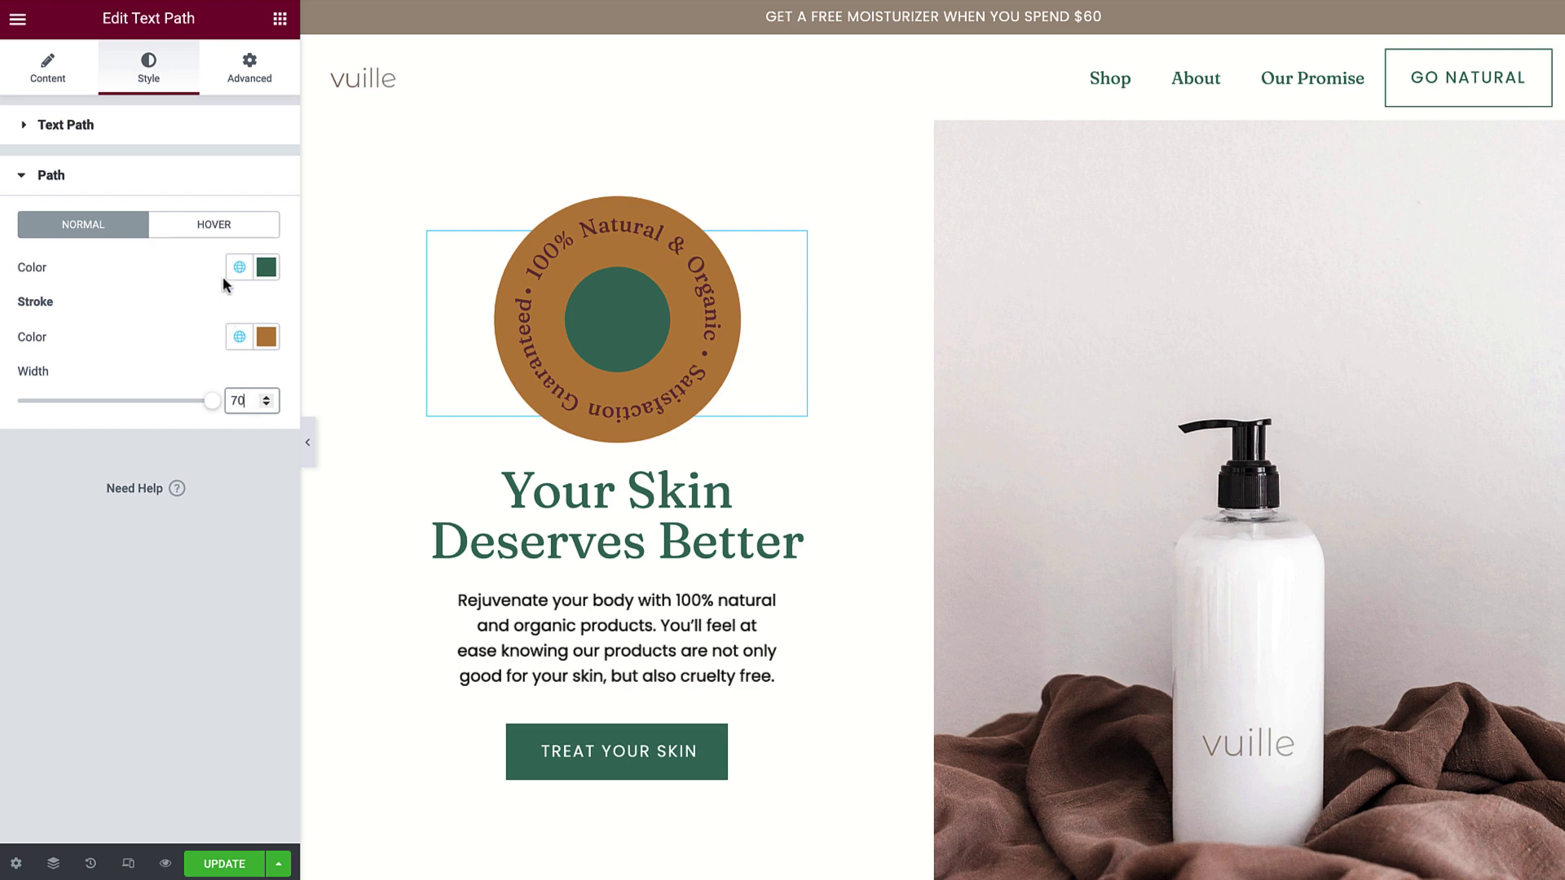
click(214, 229)
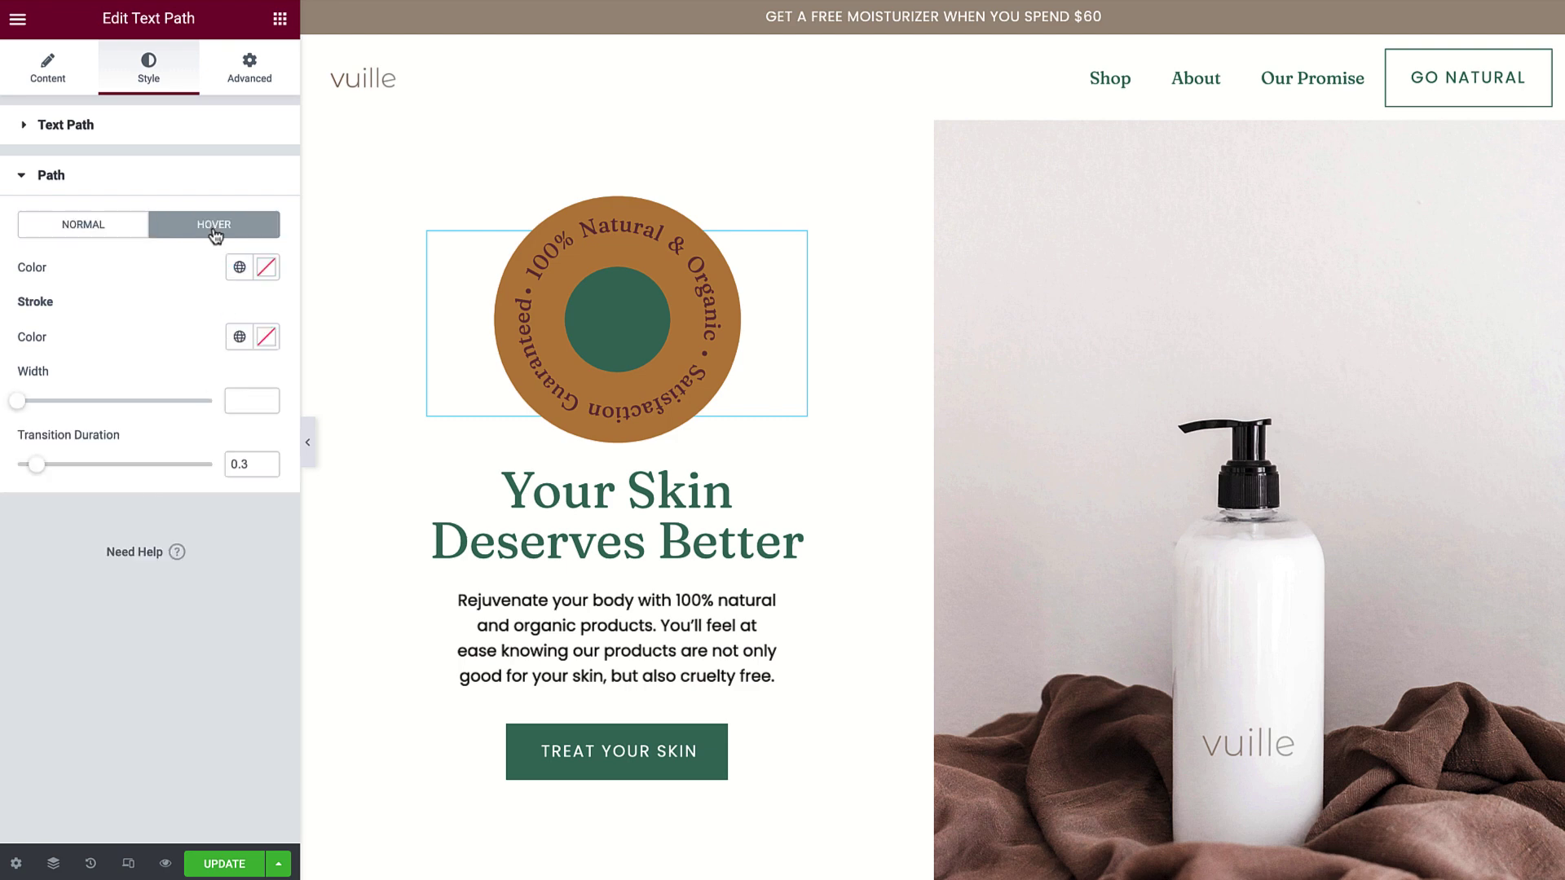
Turn off Show Path in the Content settings so only the curved slogan shows
click(46, 72)
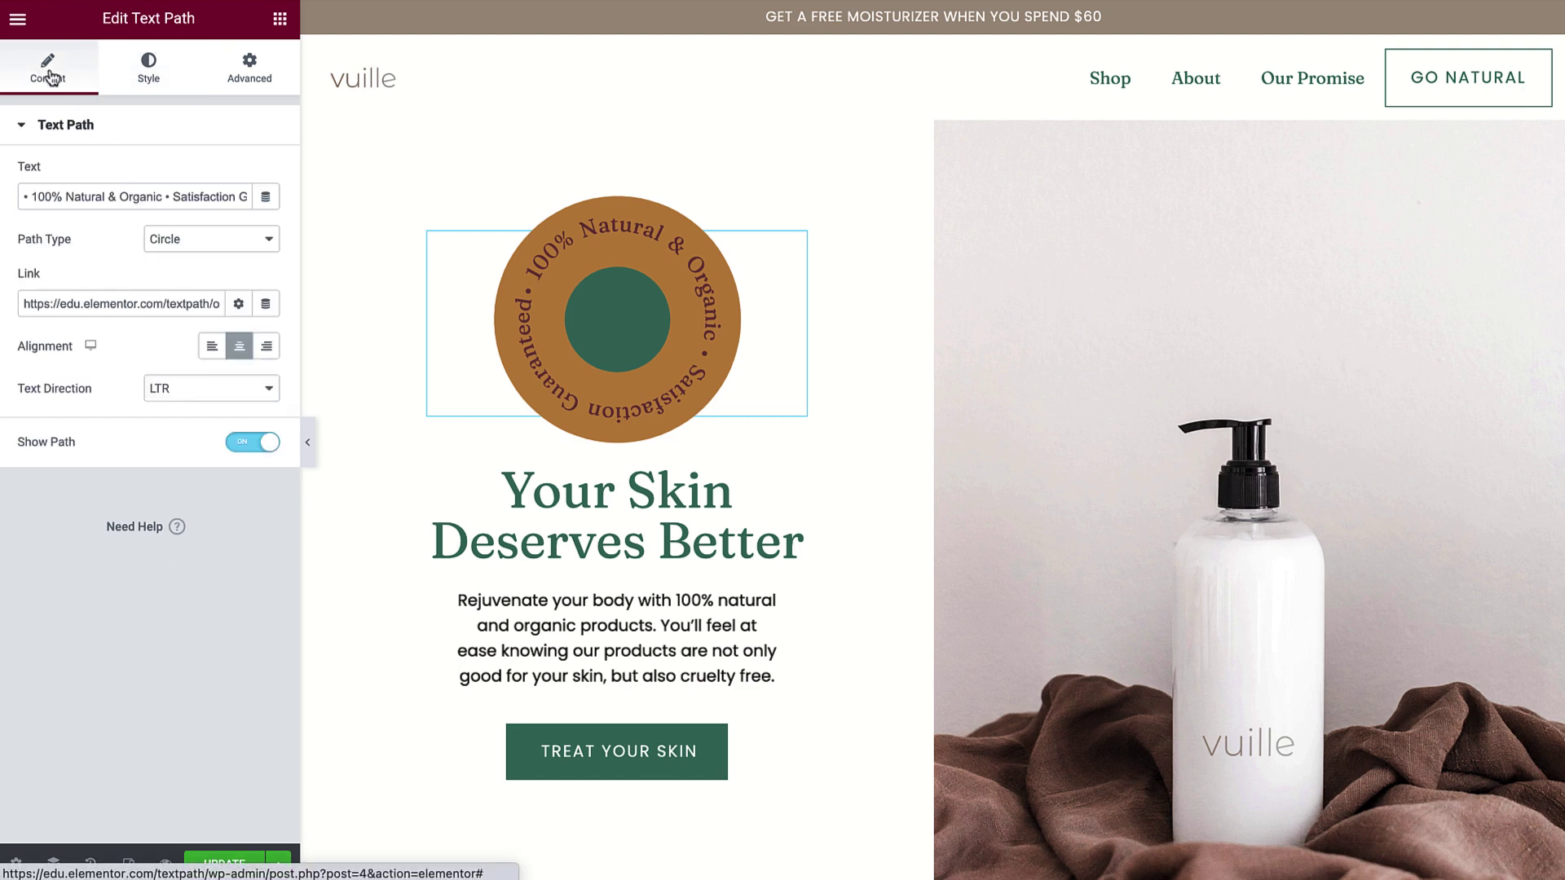
click(241, 444)
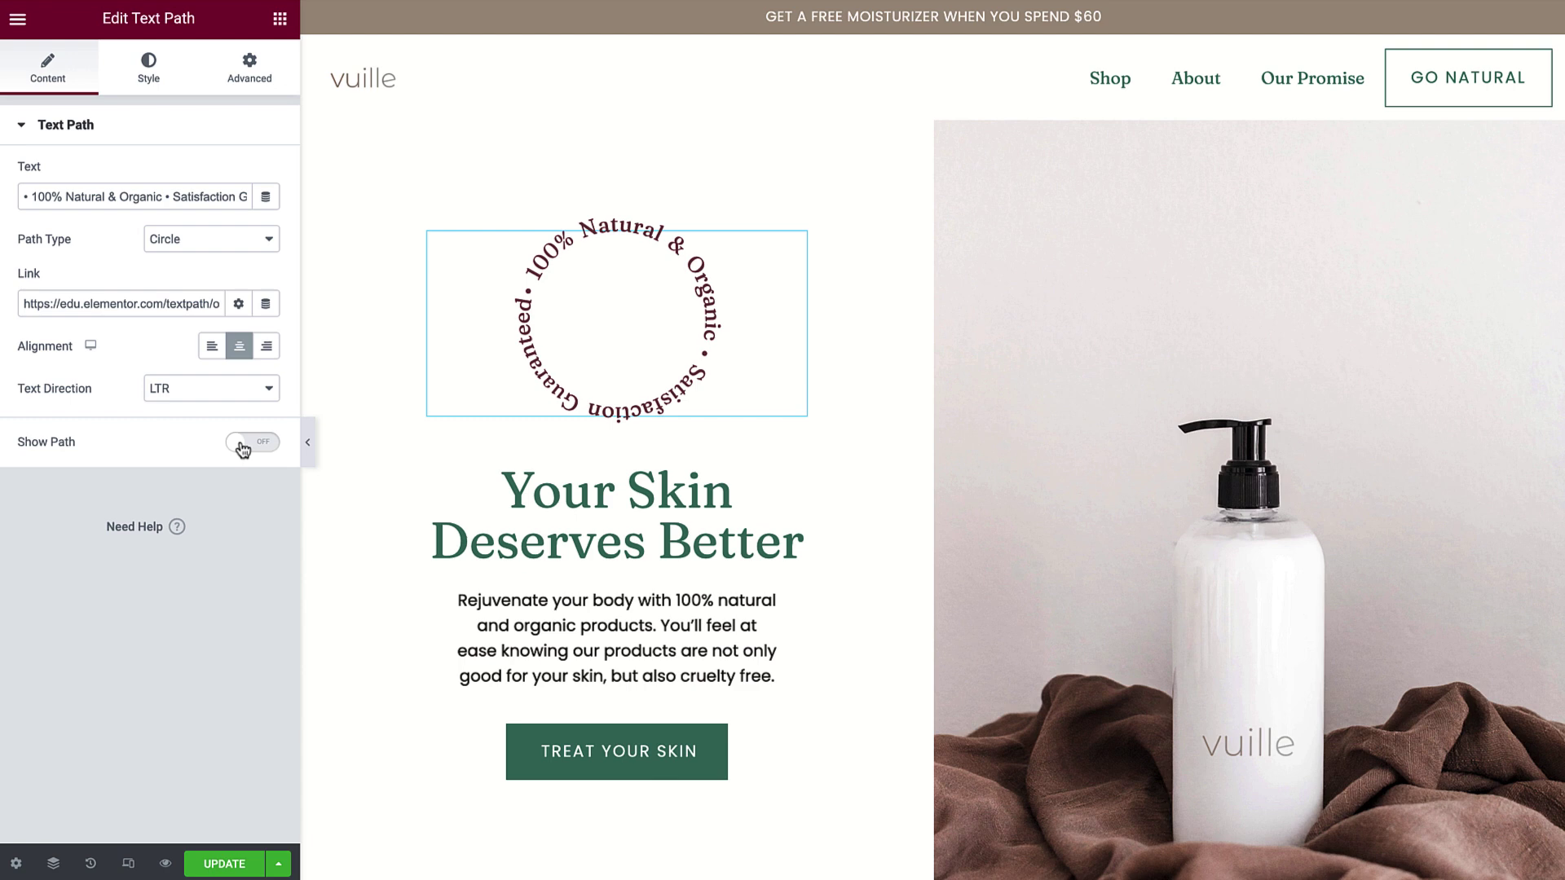
click(259, 79)
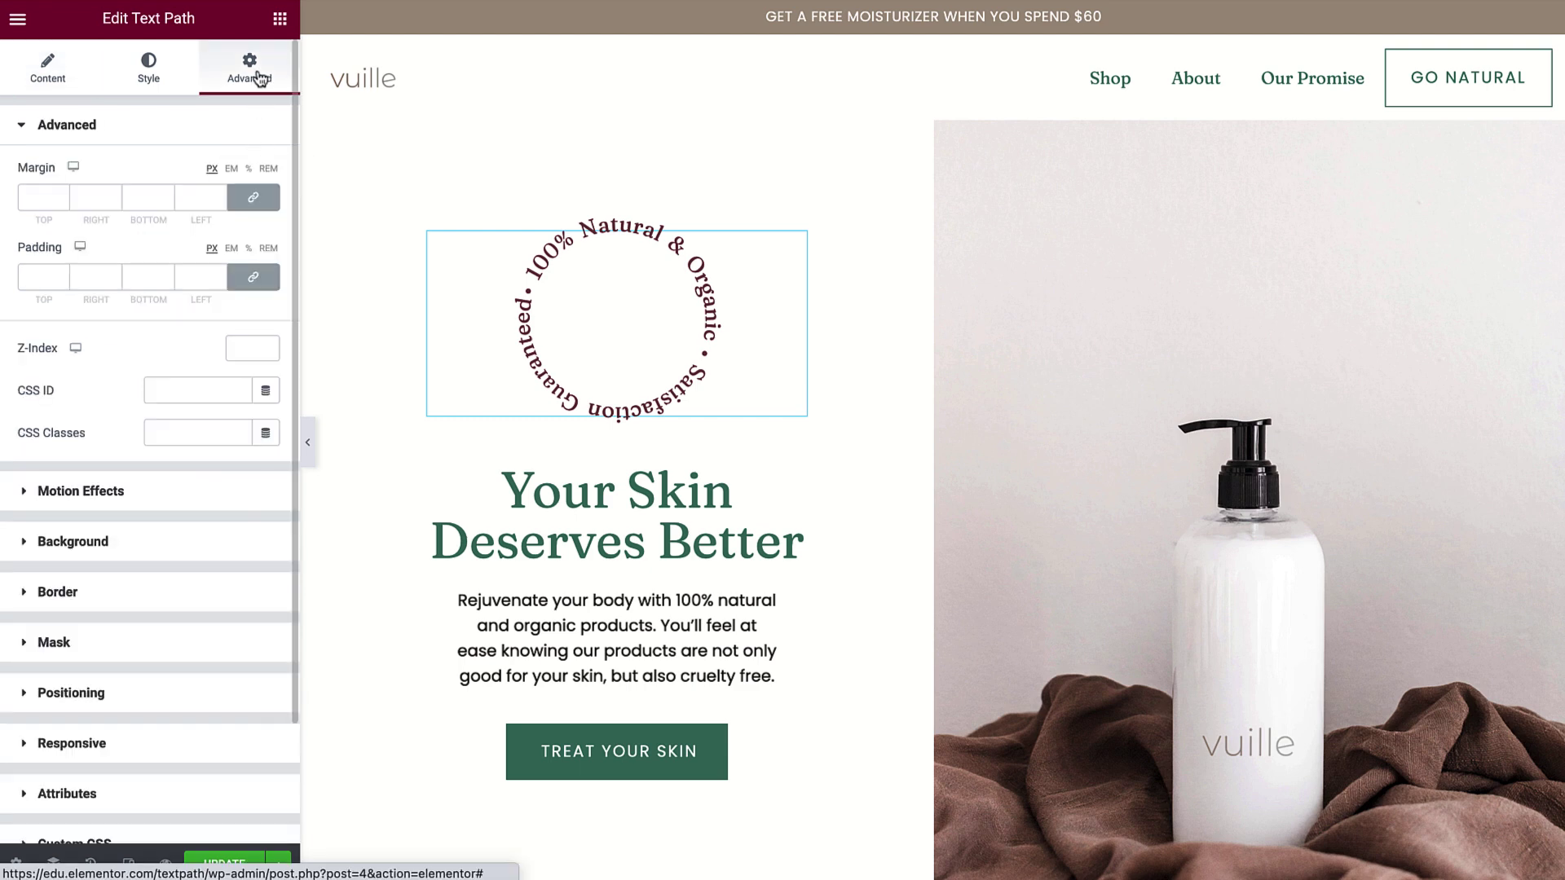
Enable Scrolling Effects with a Rotate effect, direction To Right, speed 1.5
click(246, 498)
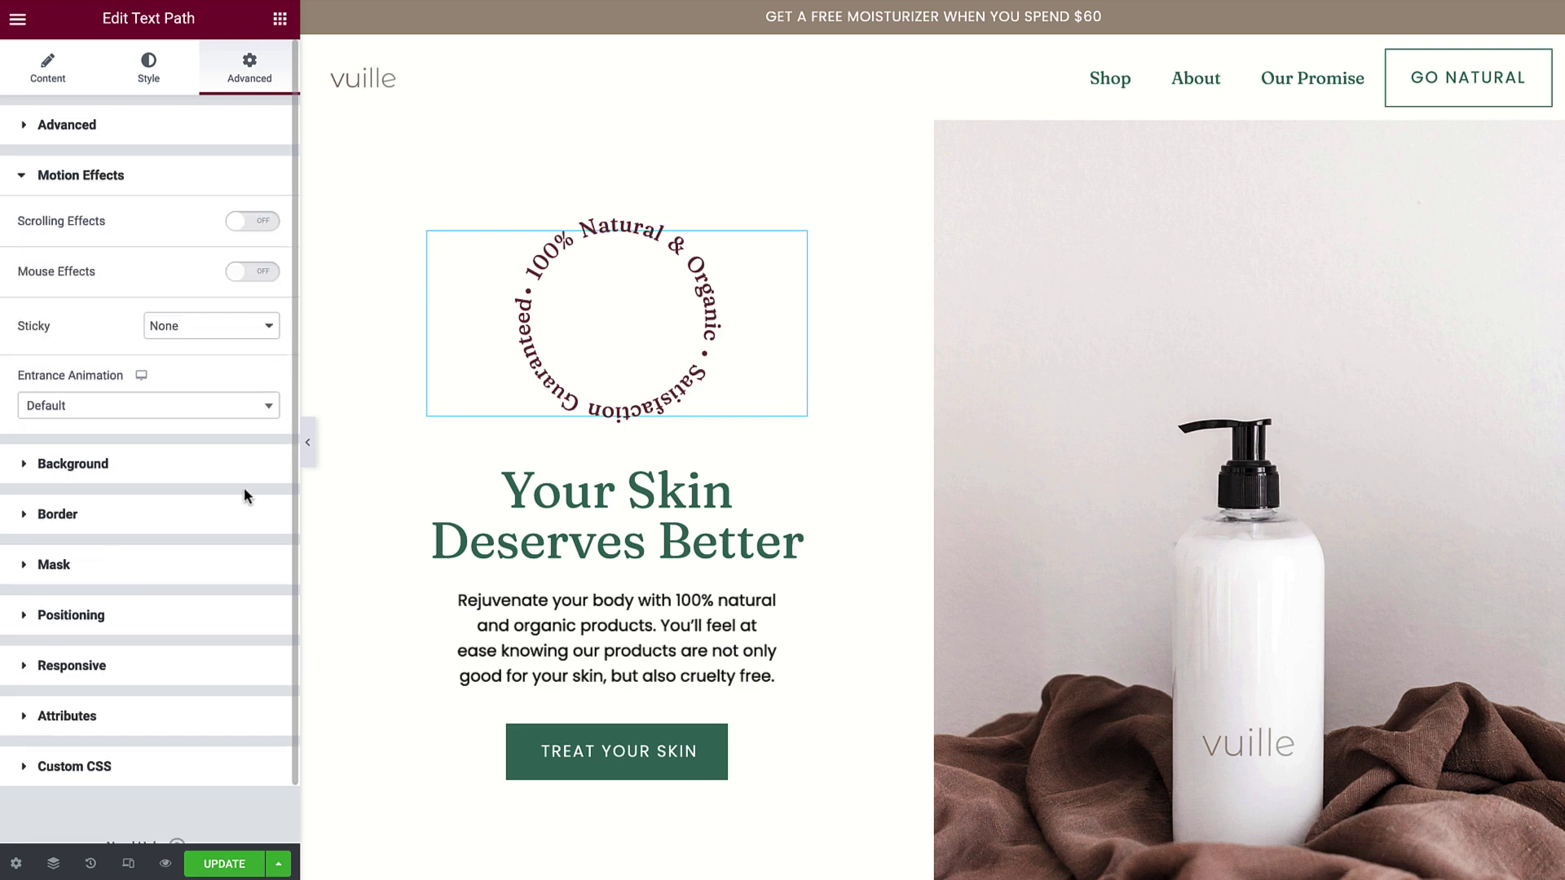
click(256, 223)
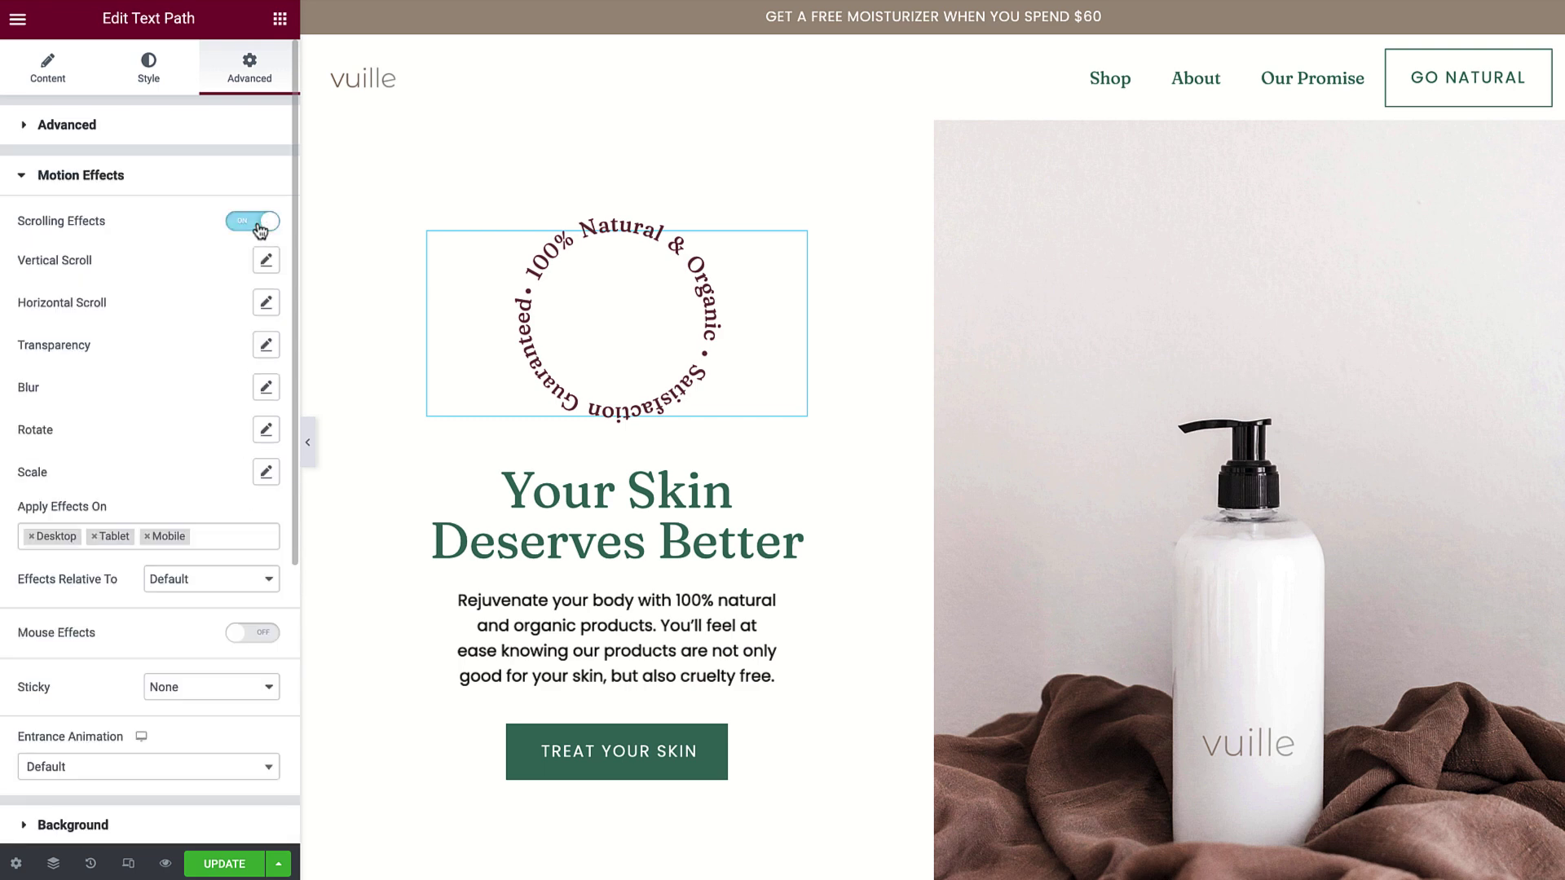
click(266, 430)
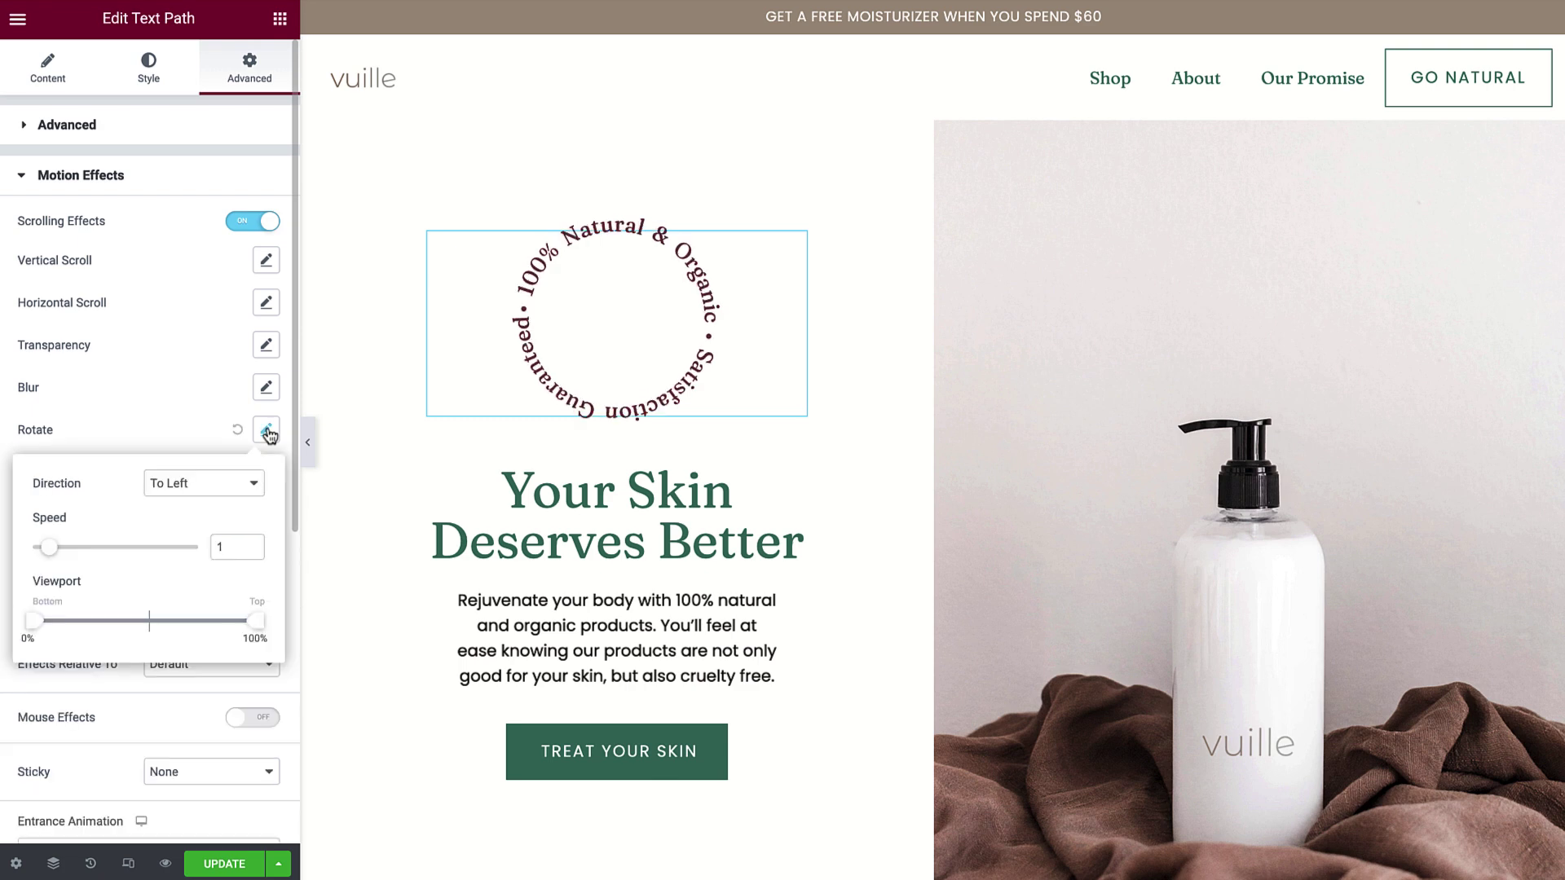
click(255, 484)
click(247, 505)
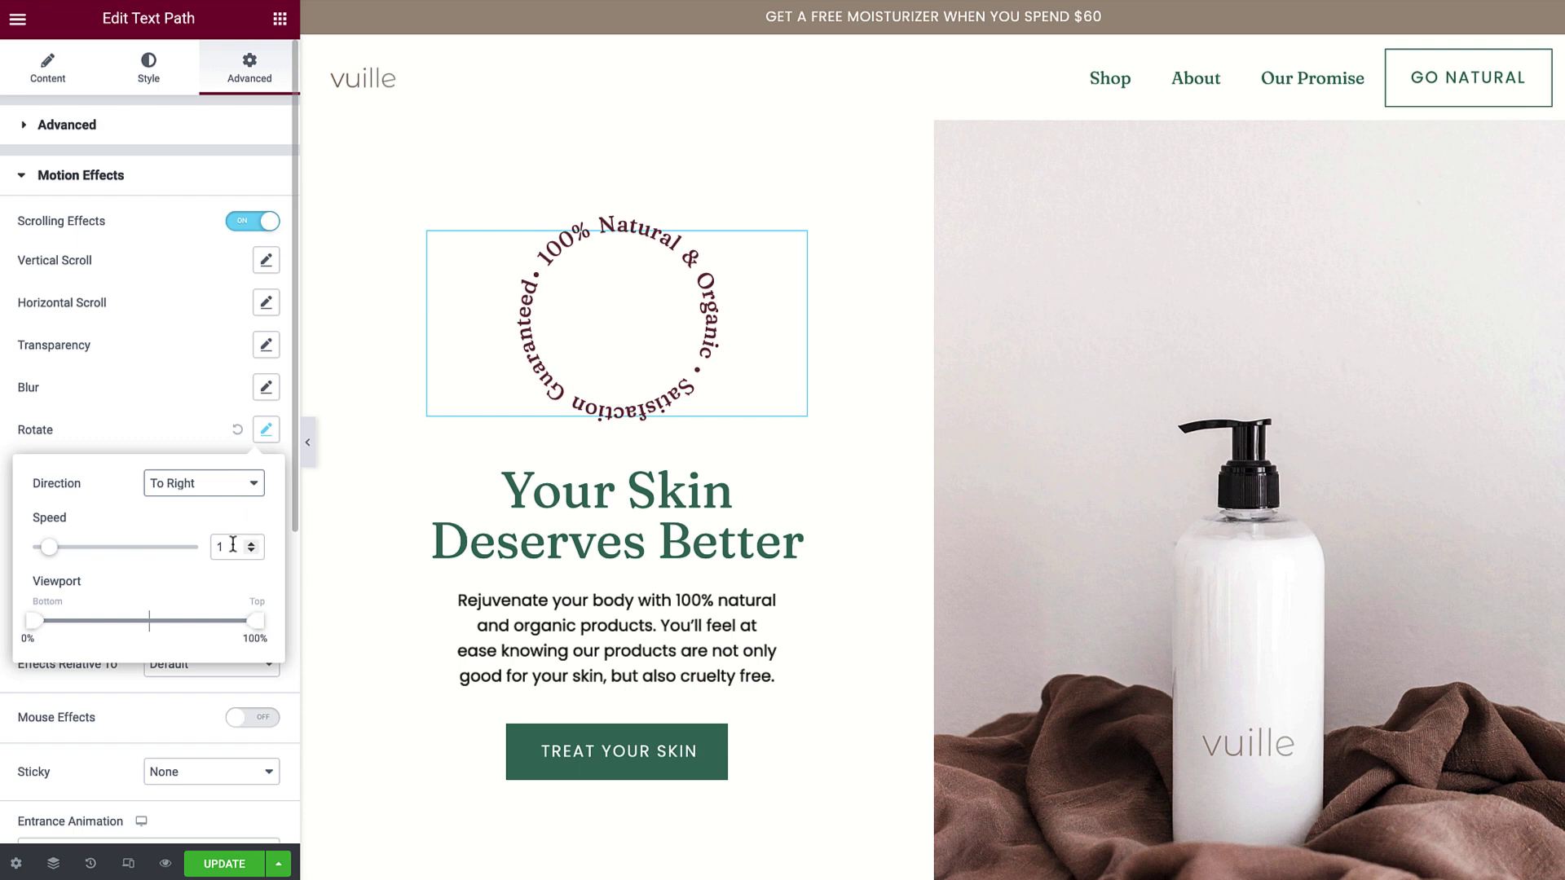
click(232, 547)
text(.5)
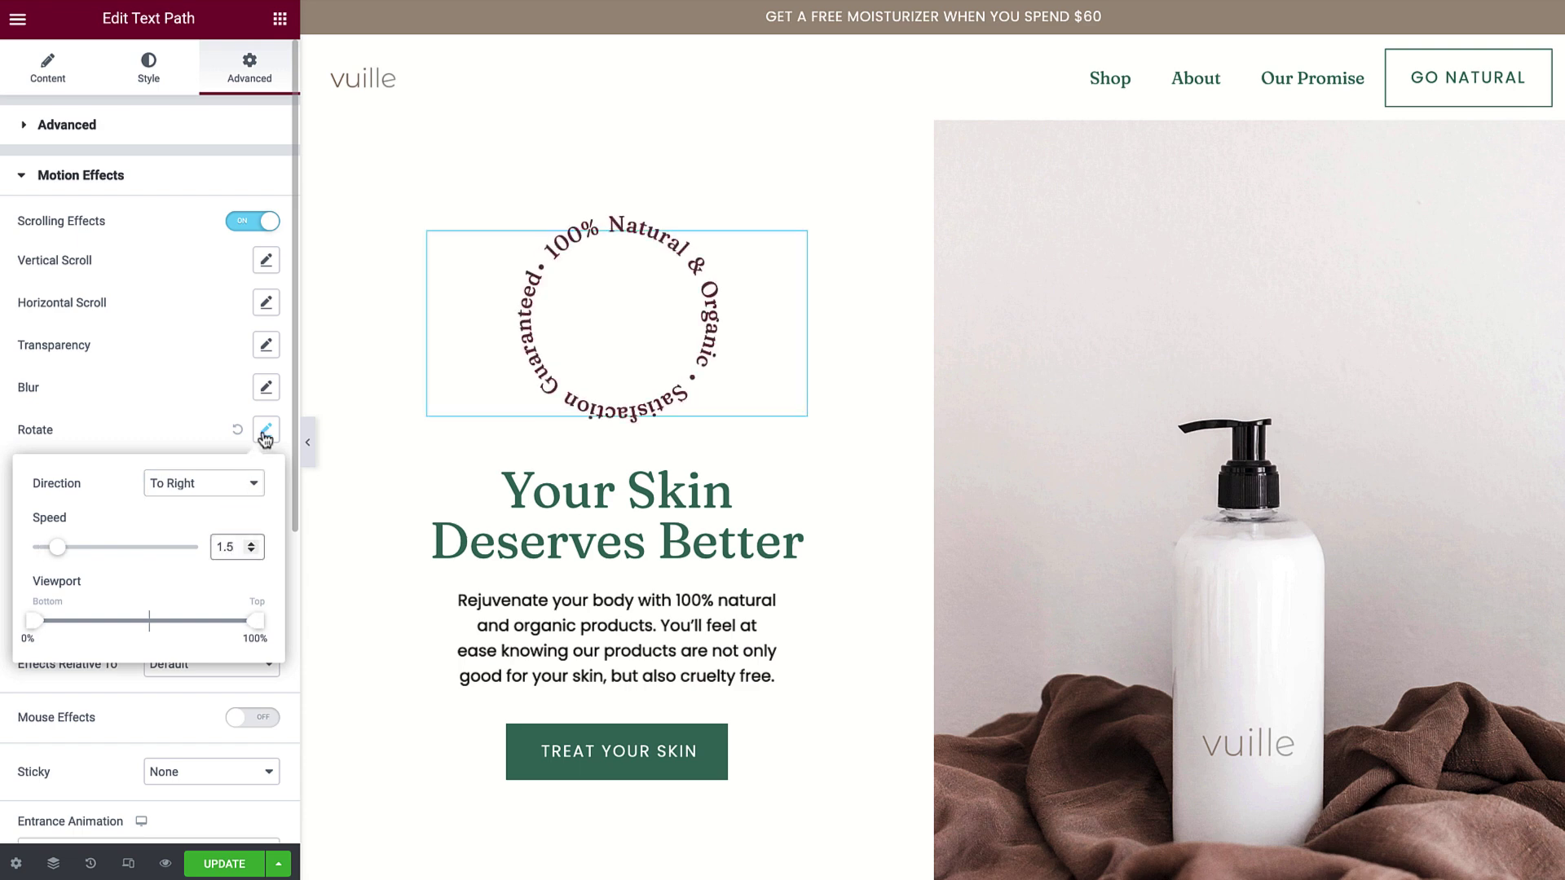
click(266, 438)
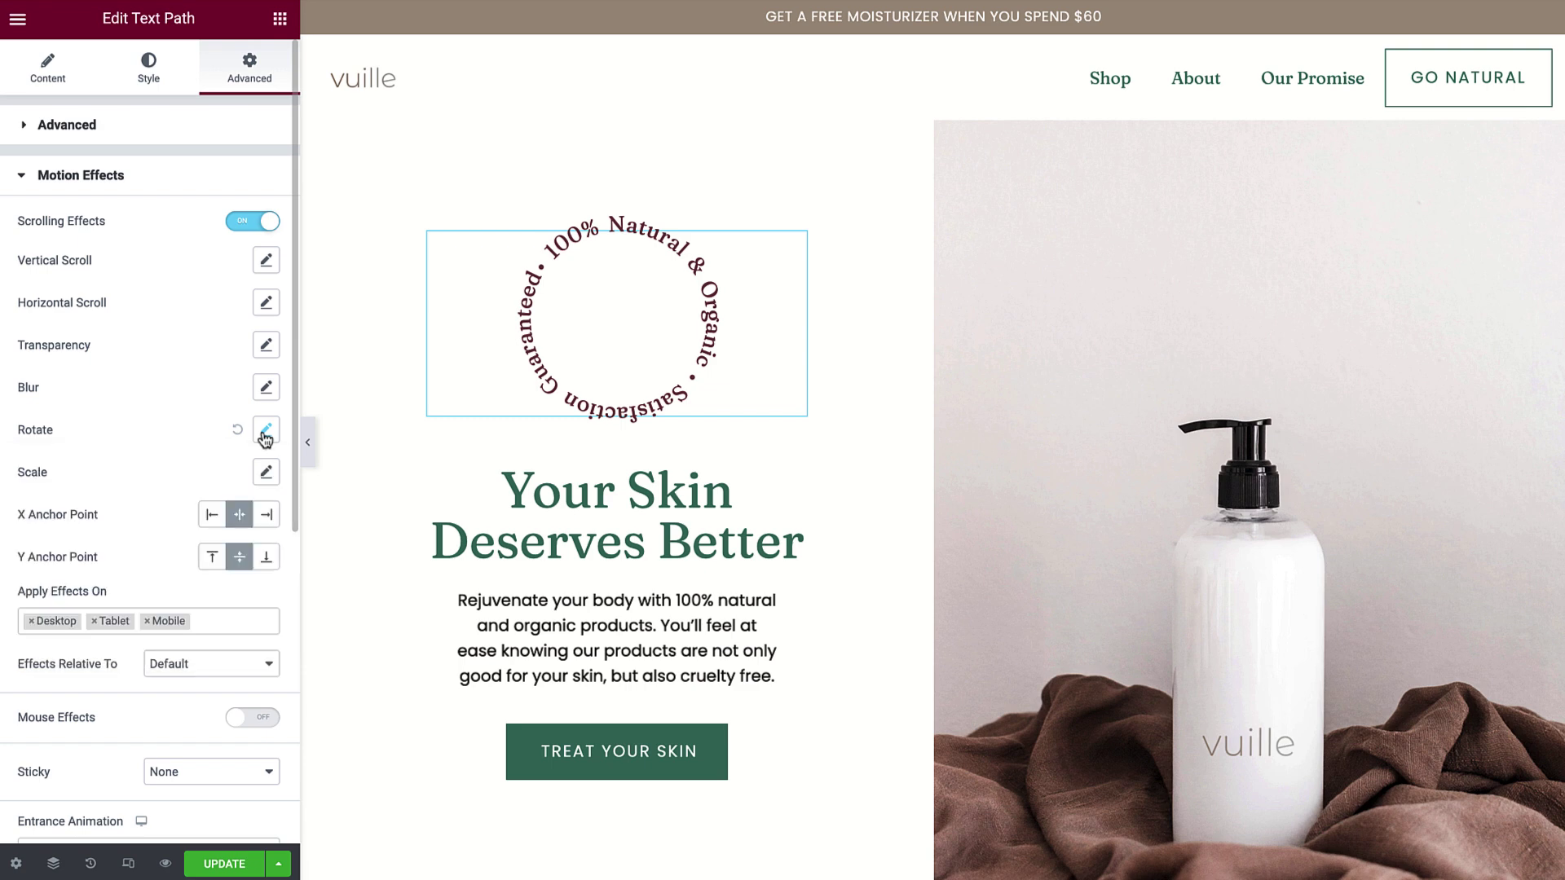
click(128, 863)
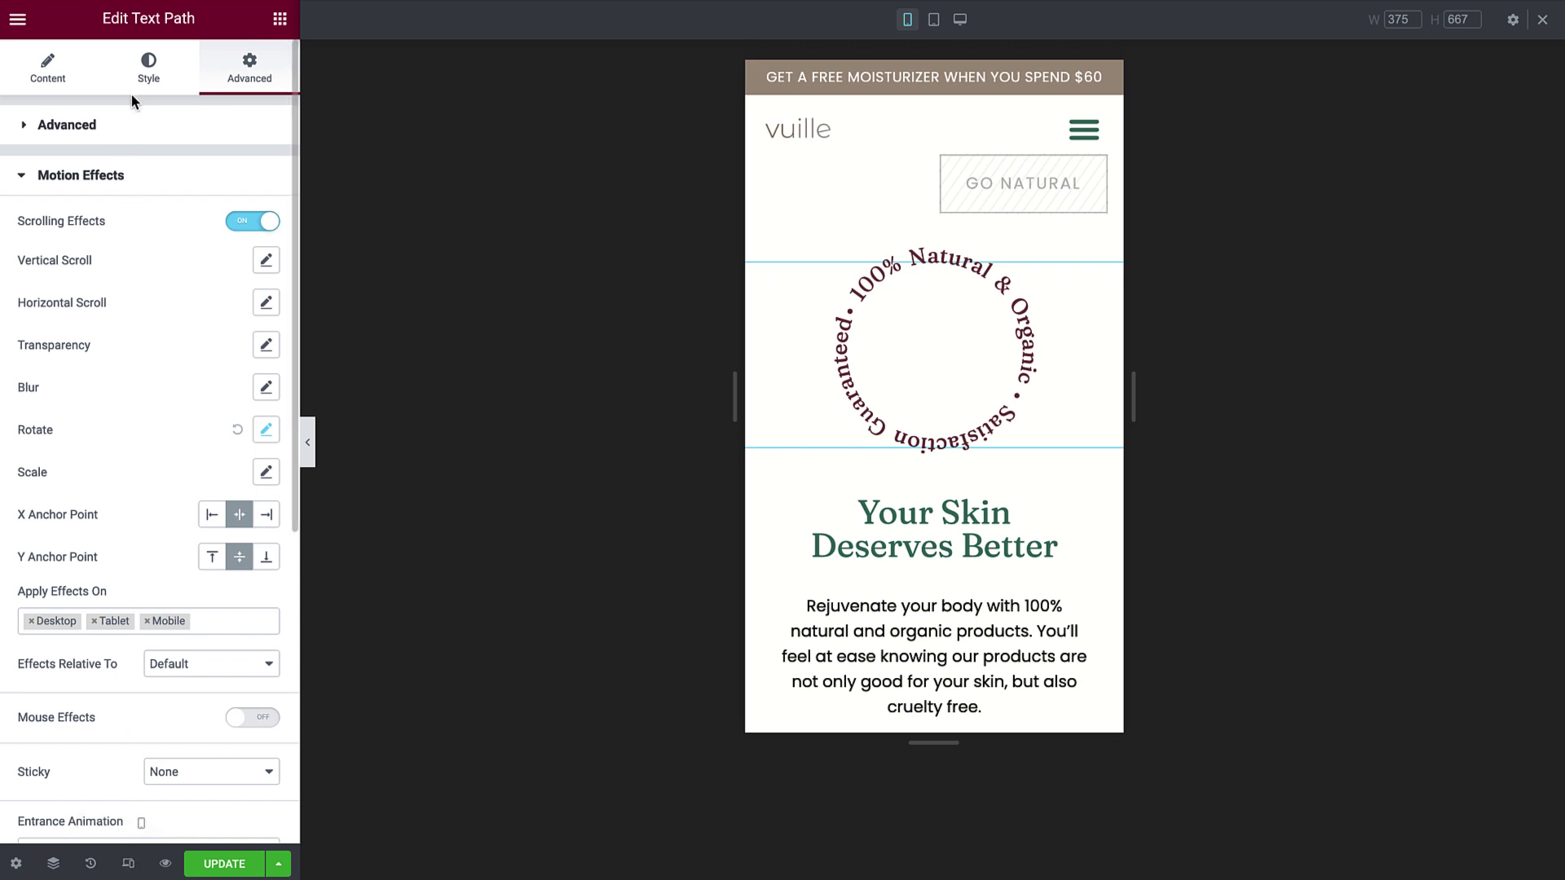
Set the mobile-only Text Path Size to 125, leaving desktop at 175
click(145, 73)
click(248, 196)
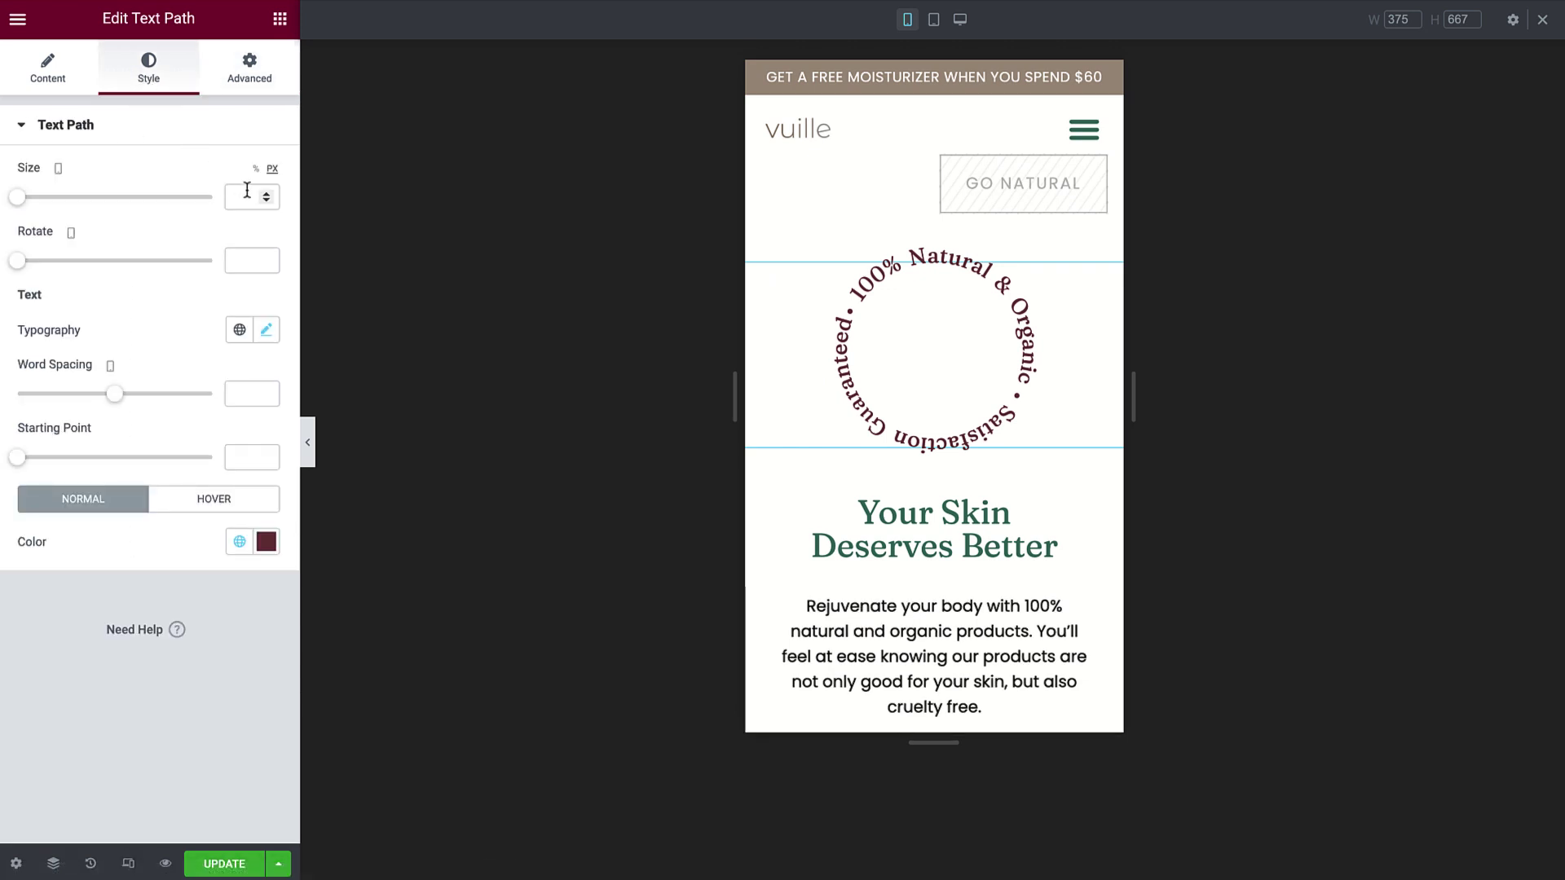
text(125)
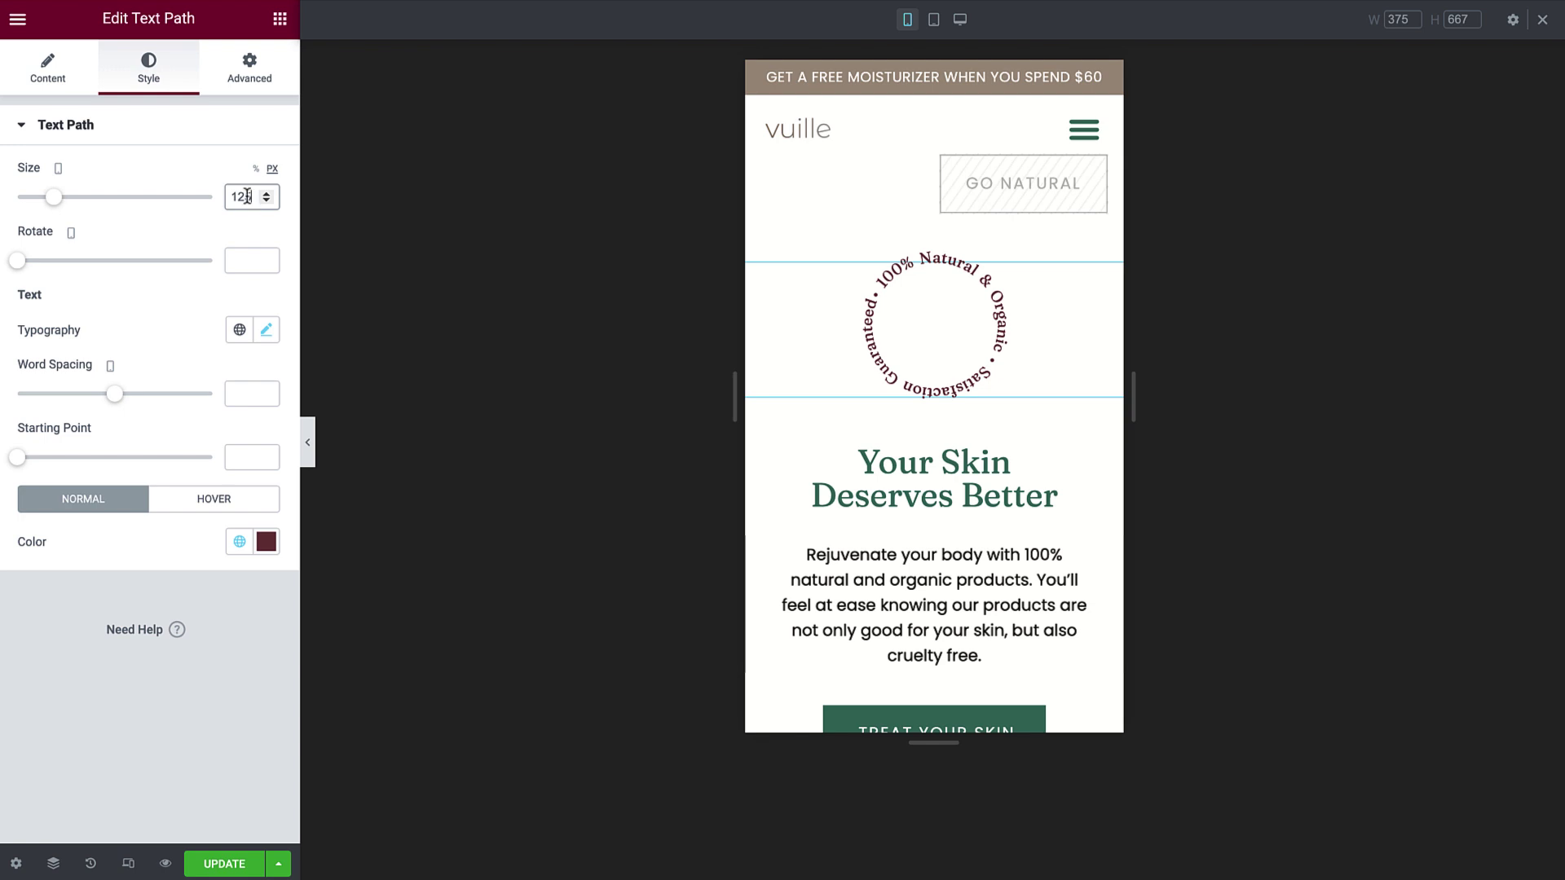
click(58, 170)
click(127, 866)
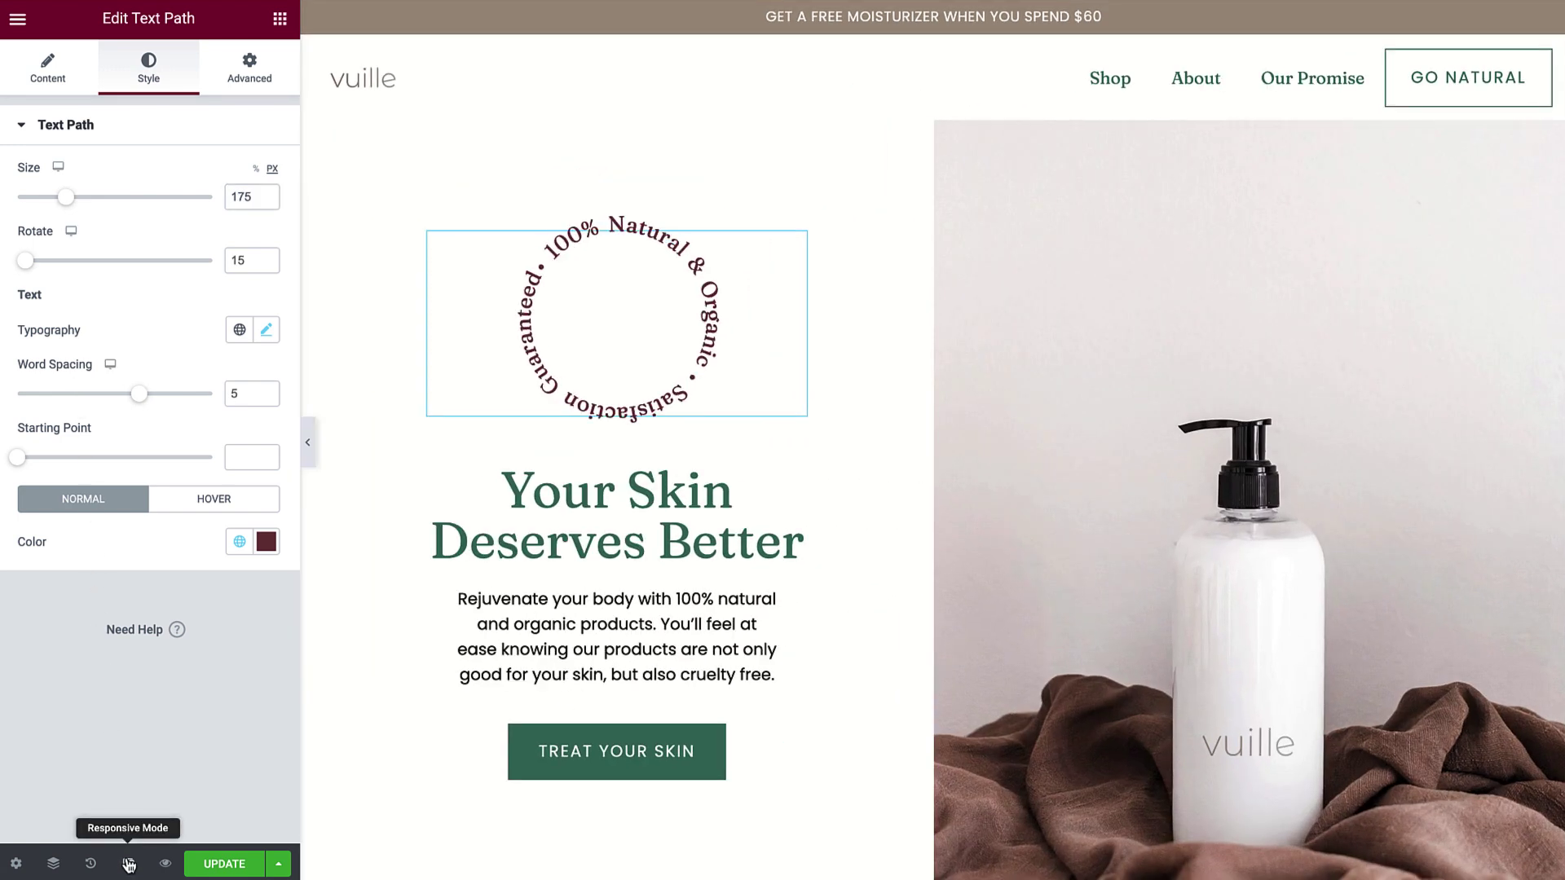